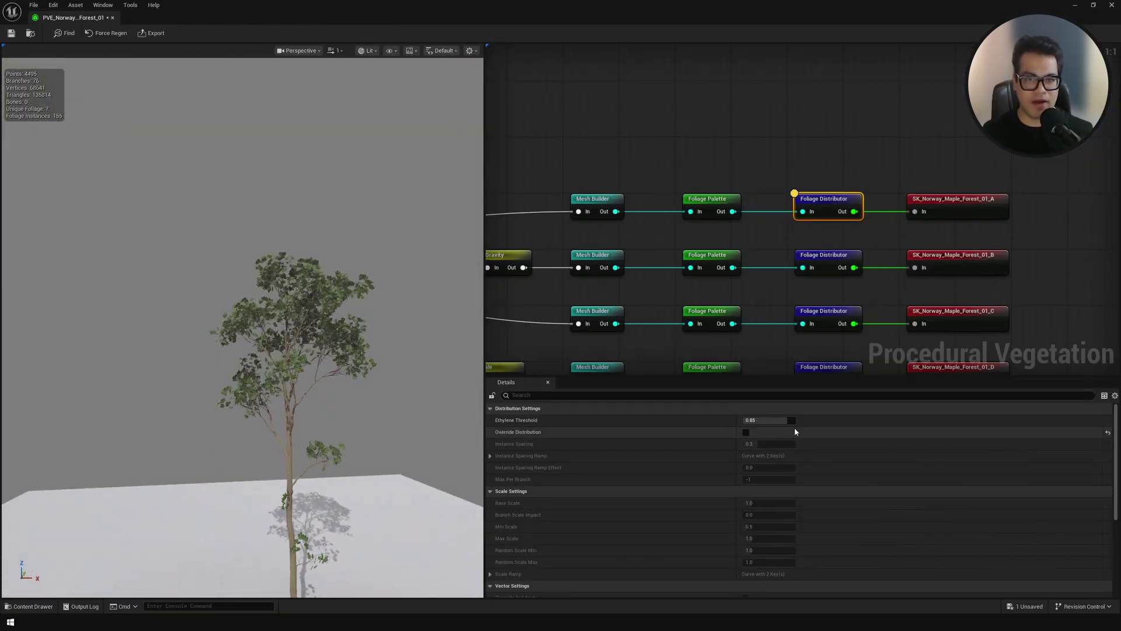
# Toggle Override Distribution on the maple's Foliage Distributor and examine the Norway Maple and European Aspen vegetation graphs
pyautogui.click(746, 433)
pyautogui.click(746, 433)
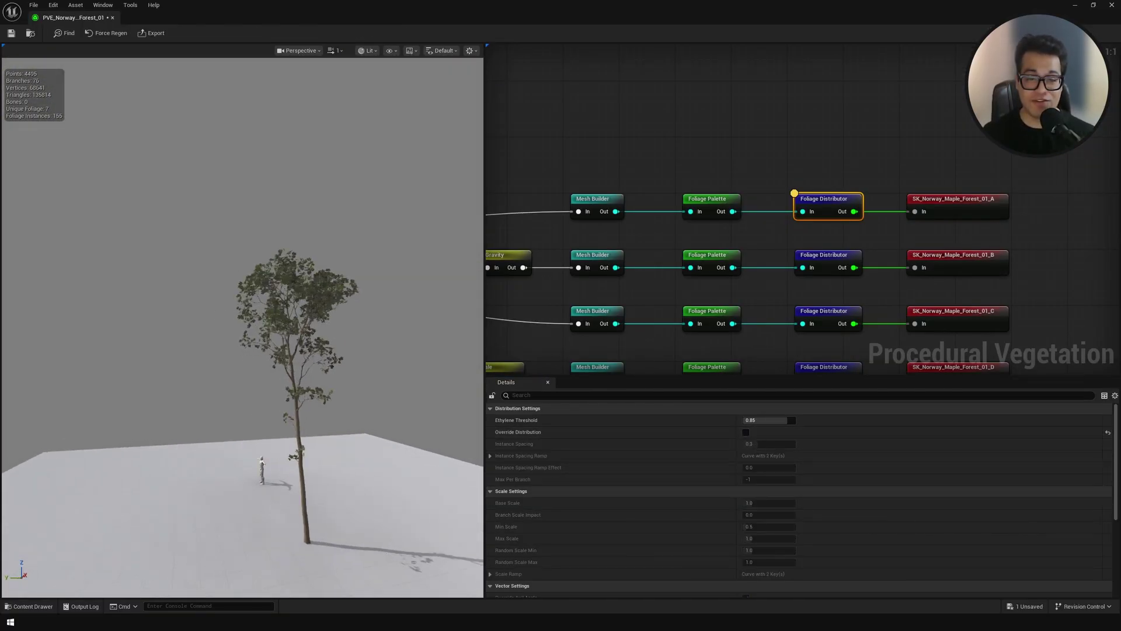
pyautogui.rightClick(806, 141)
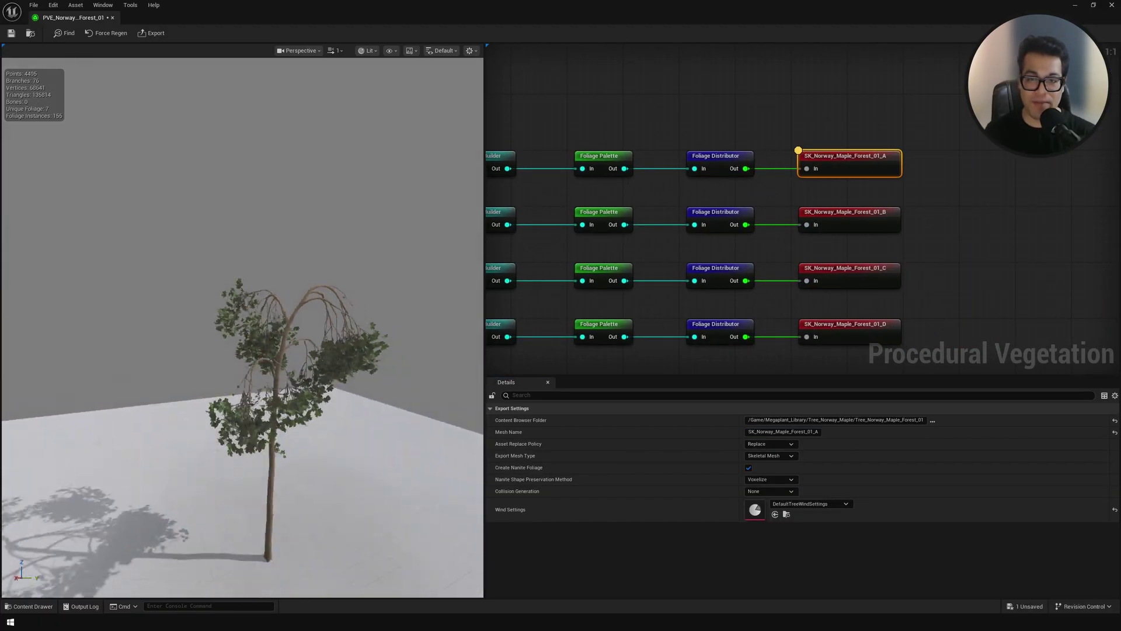
pyautogui.moveTo(243, 327); pyautogui.dragTo(263, 316, button='right')
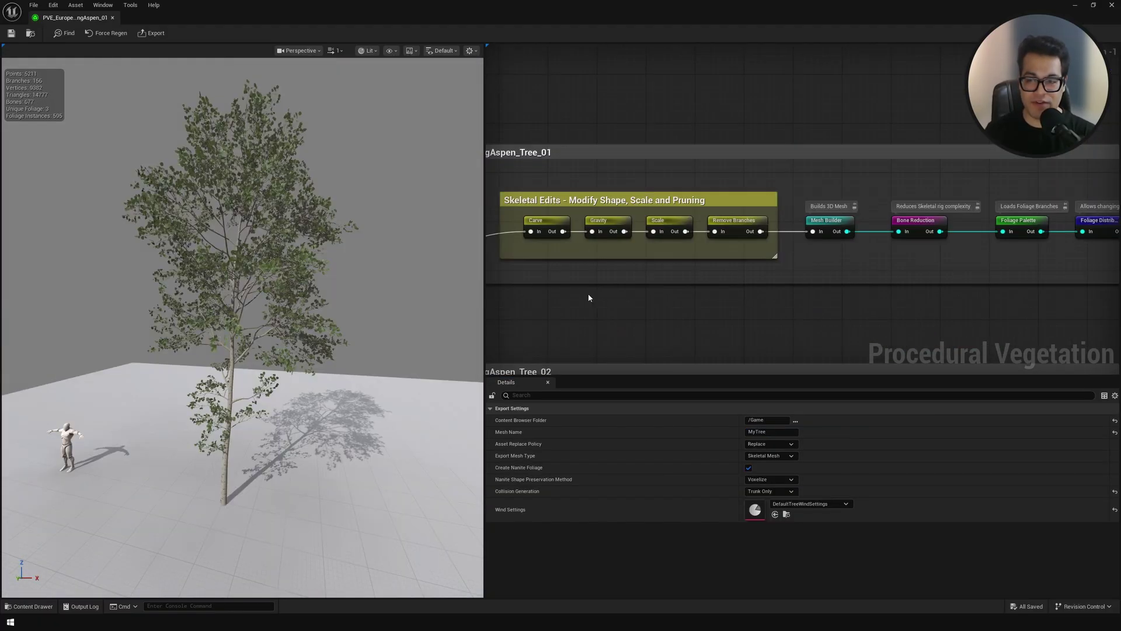
pyautogui.click(554, 225)
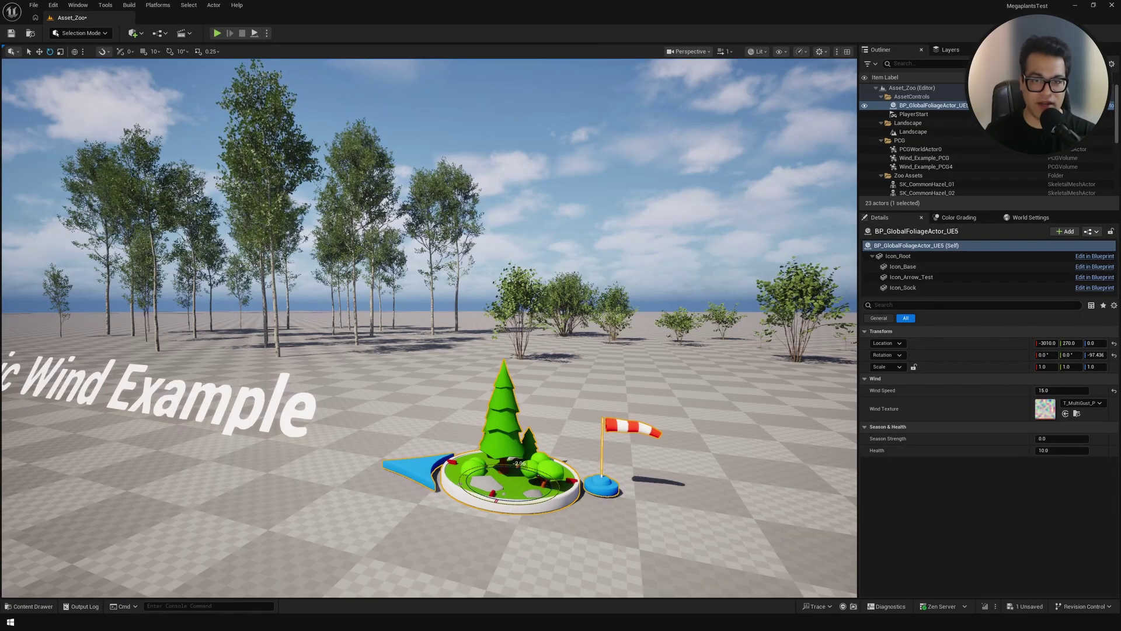
# Rotate the BP_GlobalFoliageActor_UE5 slightly about its vertical axis to adjust the wind direction
pyautogui.moveTo(467, 497); pyautogui.dragTo(512, 503)
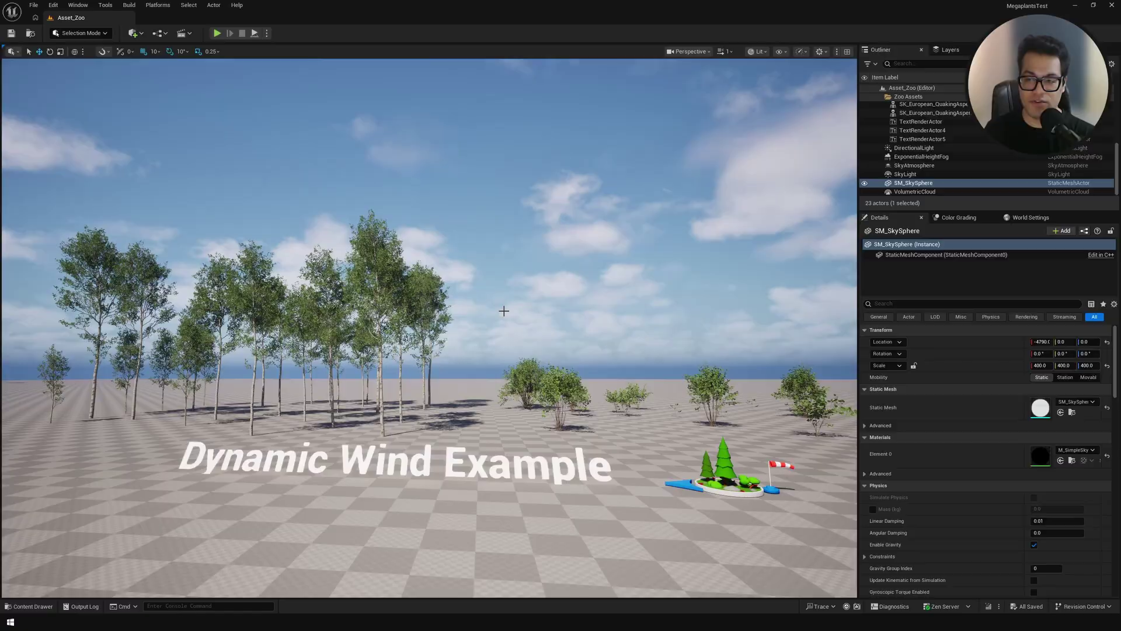
# Examine the wind-animated aspen trees up close in the Asset_Zoo level
pyautogui.press('w')
pyautogui.moveTo(504, 310)
pyautogui.mouseDown(button='right')
pyautogui.moveTo(495, 301)
pyautogui.moveTo(503, 316)
pyautogui.moveTo(526, 316)
pyautogui.moveTo(517, 324)
pyautogui.moveTo(514, 307)
pyautogui.mouseUp(button='right')
pyautogui.press('a')
pyautogui.press('w')
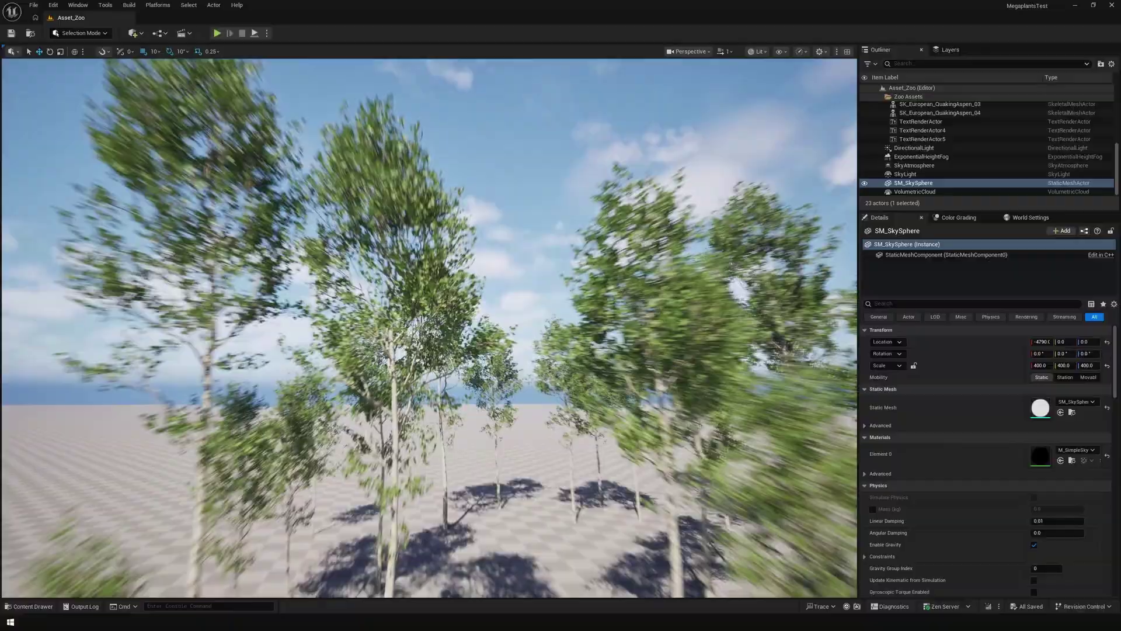
pyautogui.moveTo(528, 245); pyautogui.dragTo(532, 246)
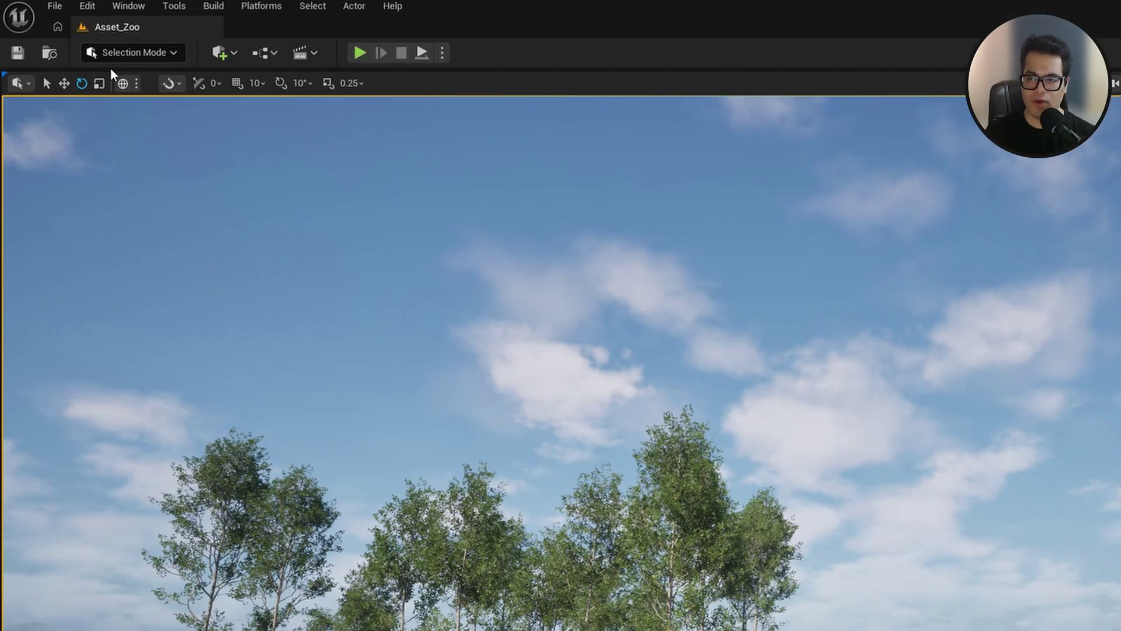
# Open the project's plugin list and search it for "procedural vege"
pyautogui.click(87, 6)
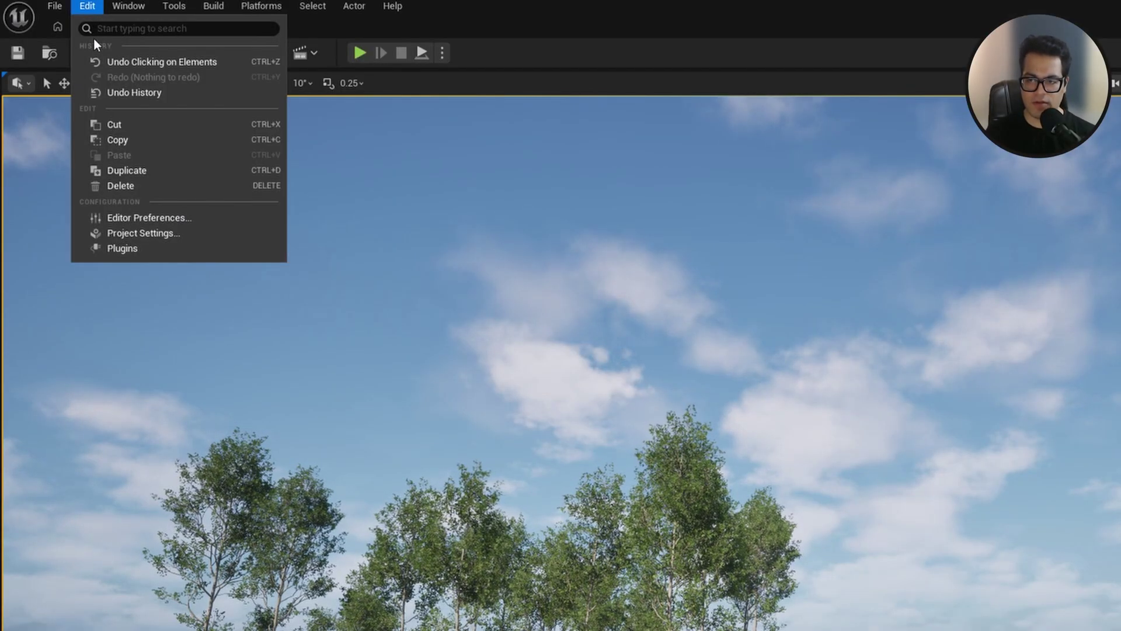
pyautogui.click(124, 247)
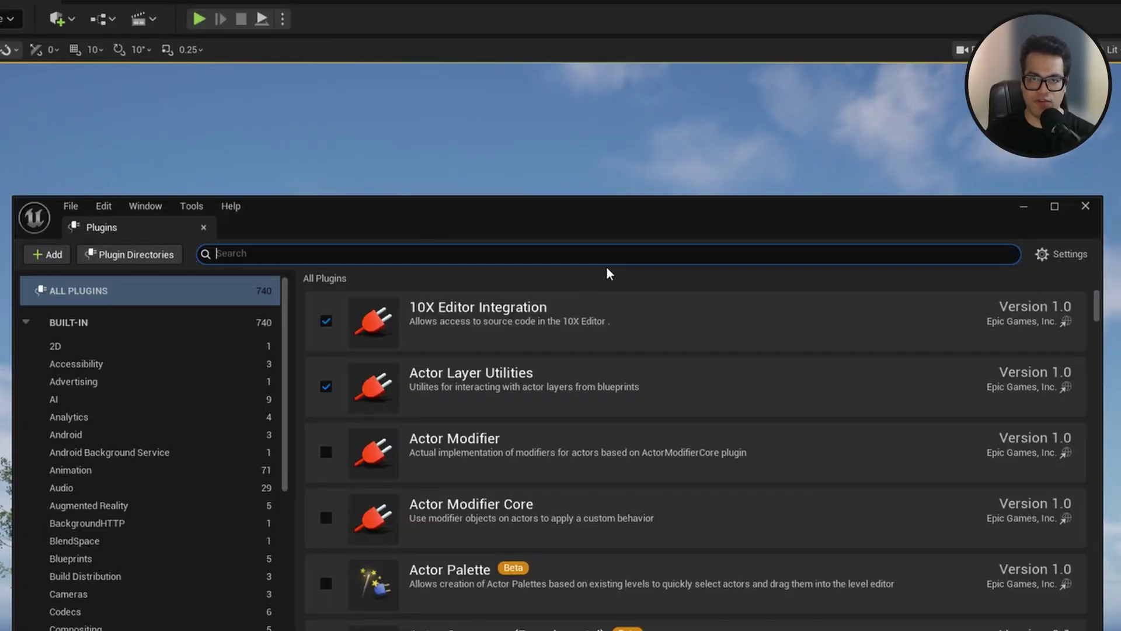
pyautogui.write('procedural vege')
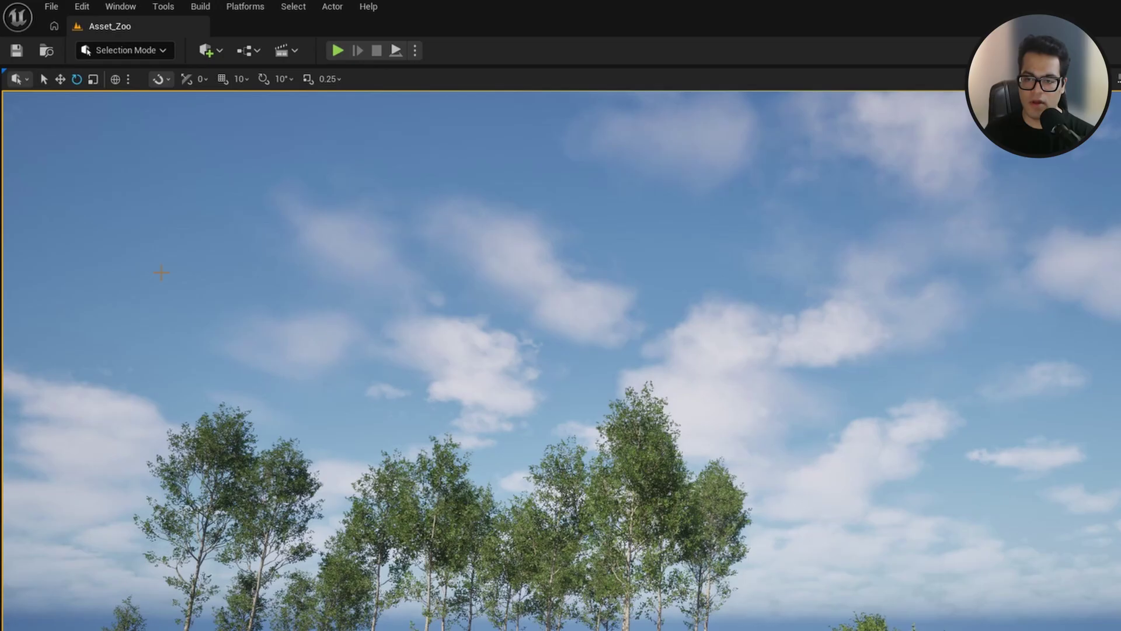
# Open the project settings and search them for "nanite"
pyautogui.click(82, 7)
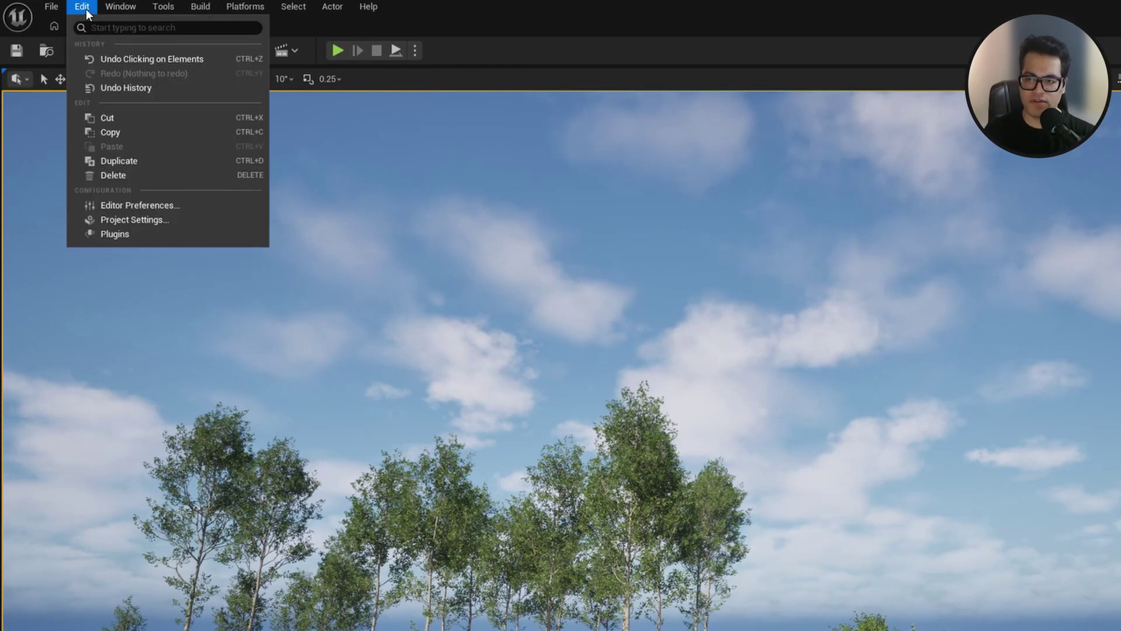
pyautogui.click(109, 221)
pyautogui.write('nanite')
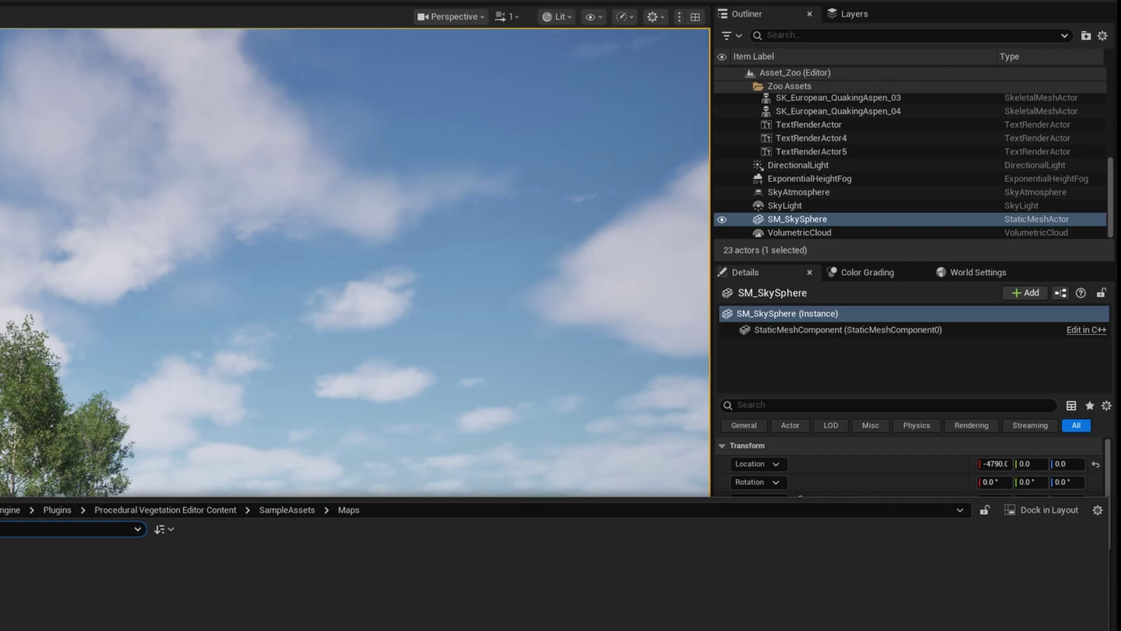
# Check the content browser's display settings and open the Asset_Zoo level from Procedural Vegetation Editor Content's SampleAssets/Maps folder
pyautogui.click(1098, 510)
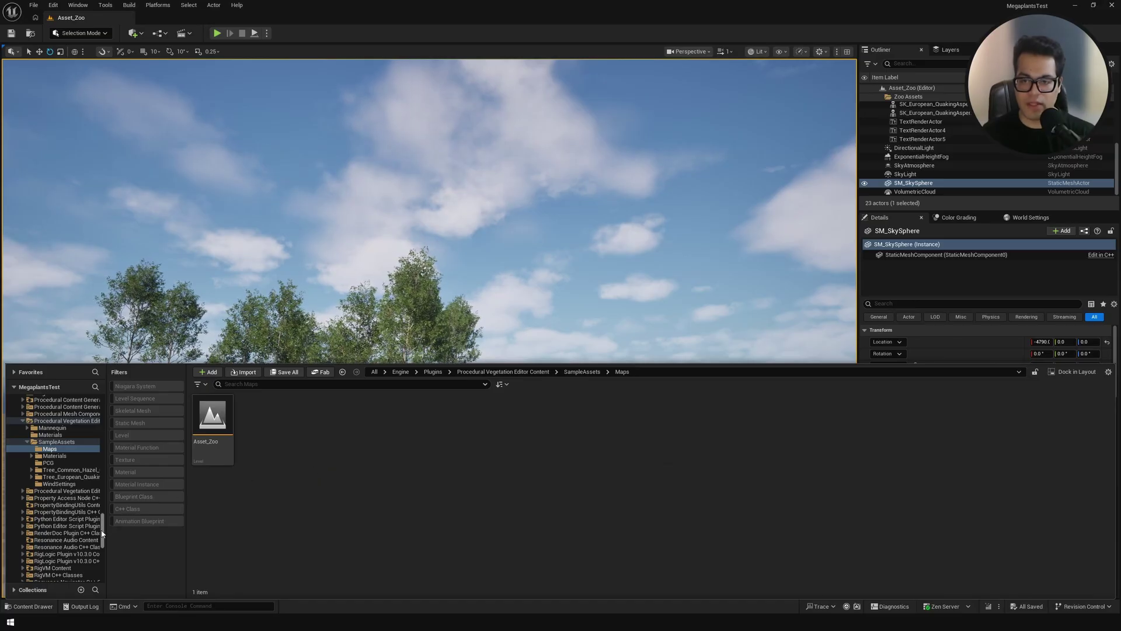
pyautogui.moveTo(103, 534); pyautogui.dragTo(107, 402)
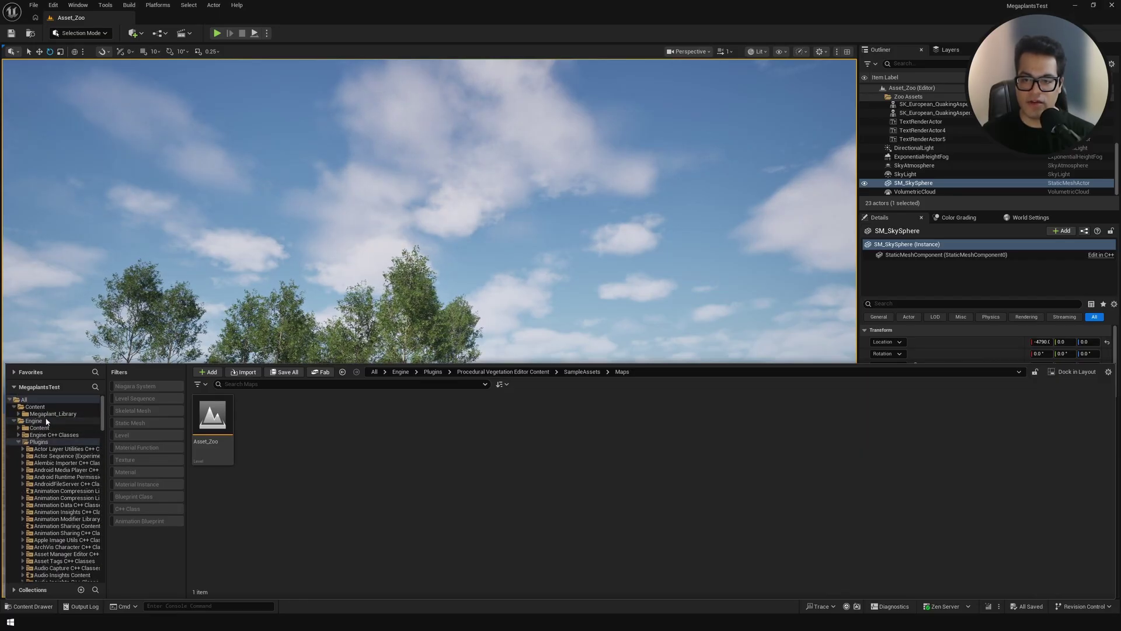
pyautogui.moveTo(103, 421); pyautogui.dragTo(104, 530)
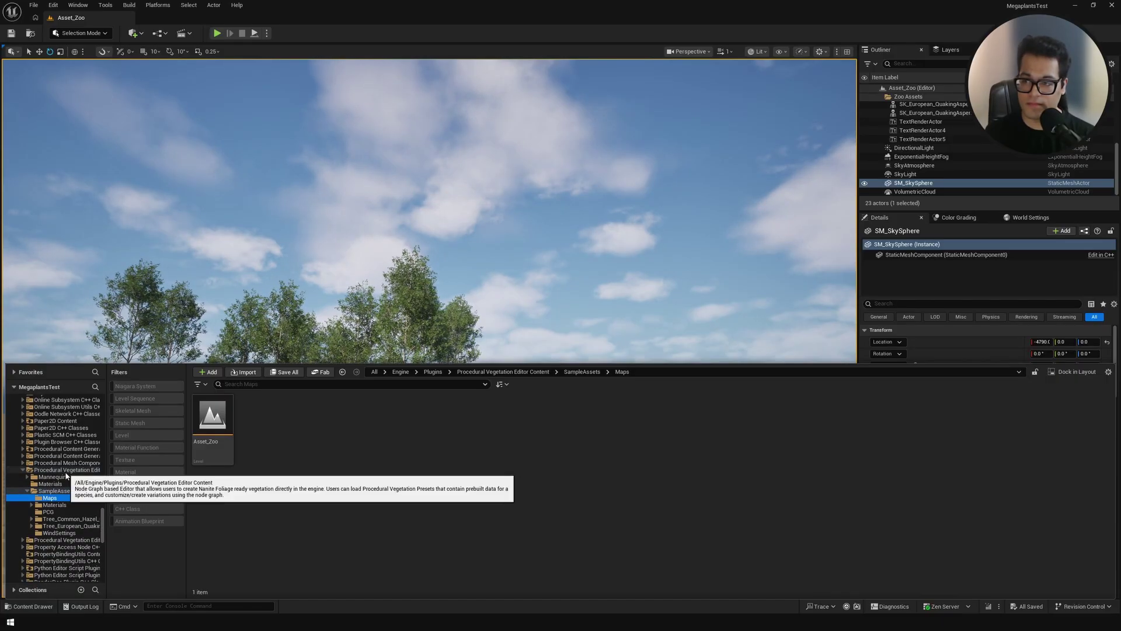
pyautogui.doubleClick(211, 426)
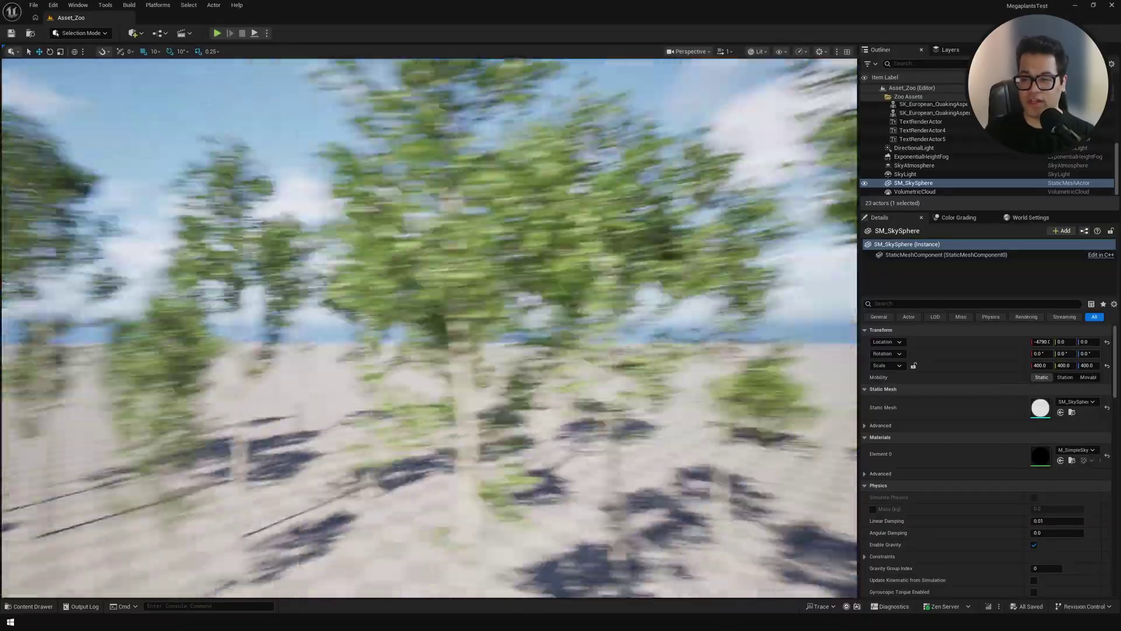
# Turn the BP_GlobalFoliageActor_UE5 to about 80° around its vertical axis and set its Wind Speed to 35
pyautogui.moveTo(430, 327); pyautogui.dragTo(497, 368, button='right')
pyautogui.press('w')
pyautogui.press('s')
pyautogui.press('w')
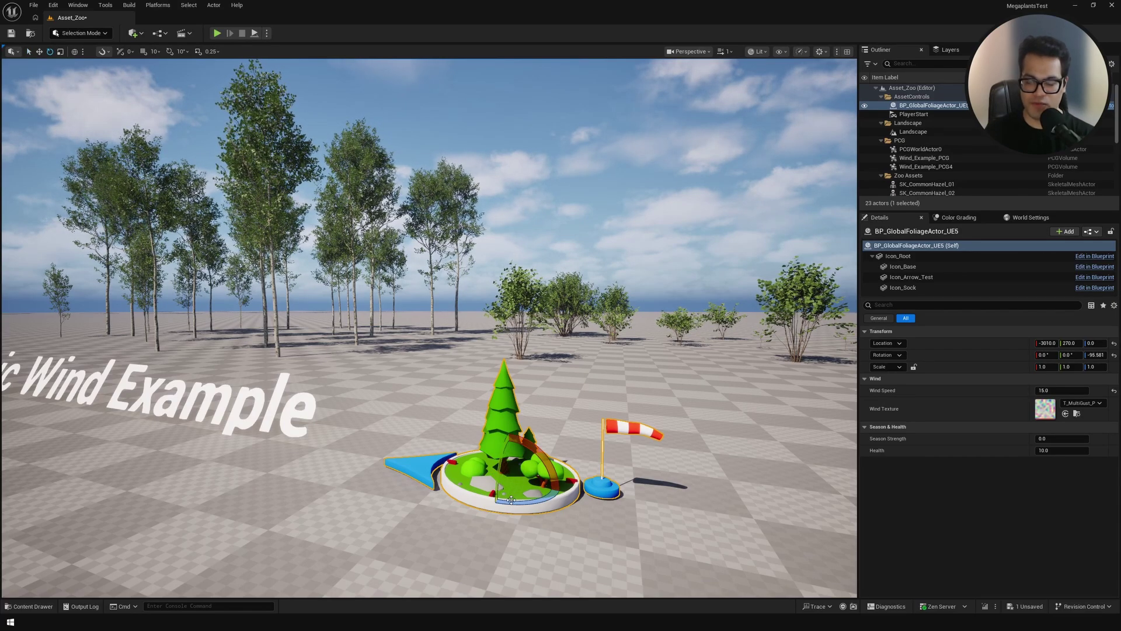
pyautogui.moveTo(511, 500)
pyautogui.mouseDown()
pyautogui.moveTo(502, 502)
pyautogui.moveTo(512, 503)
pyautogui.mouseUp()
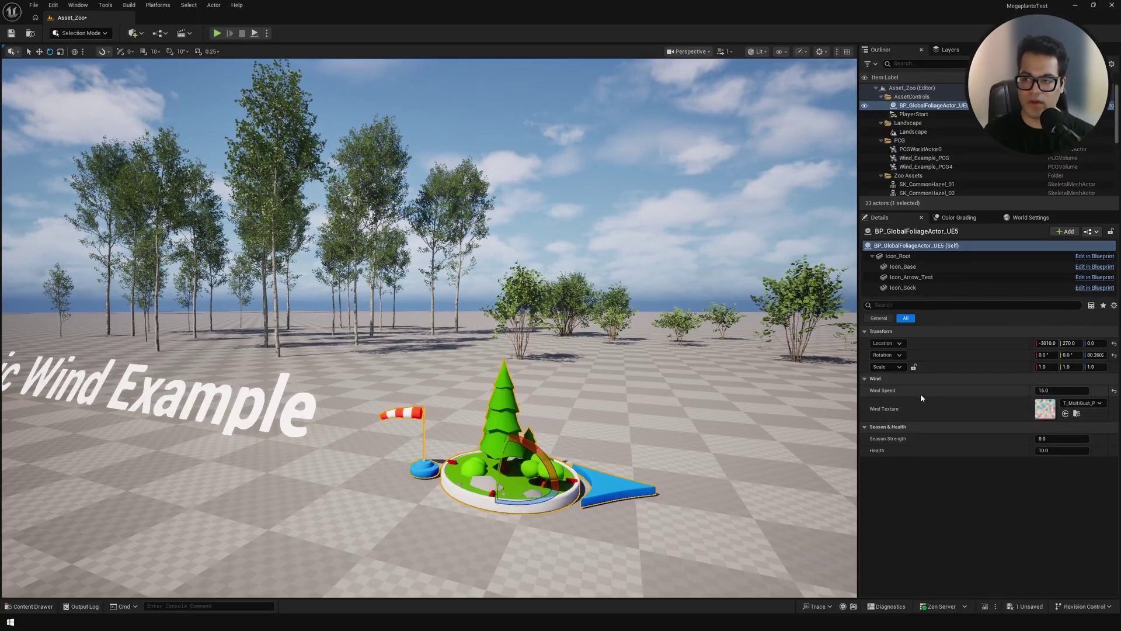
pyautogui.click(1055, 390)
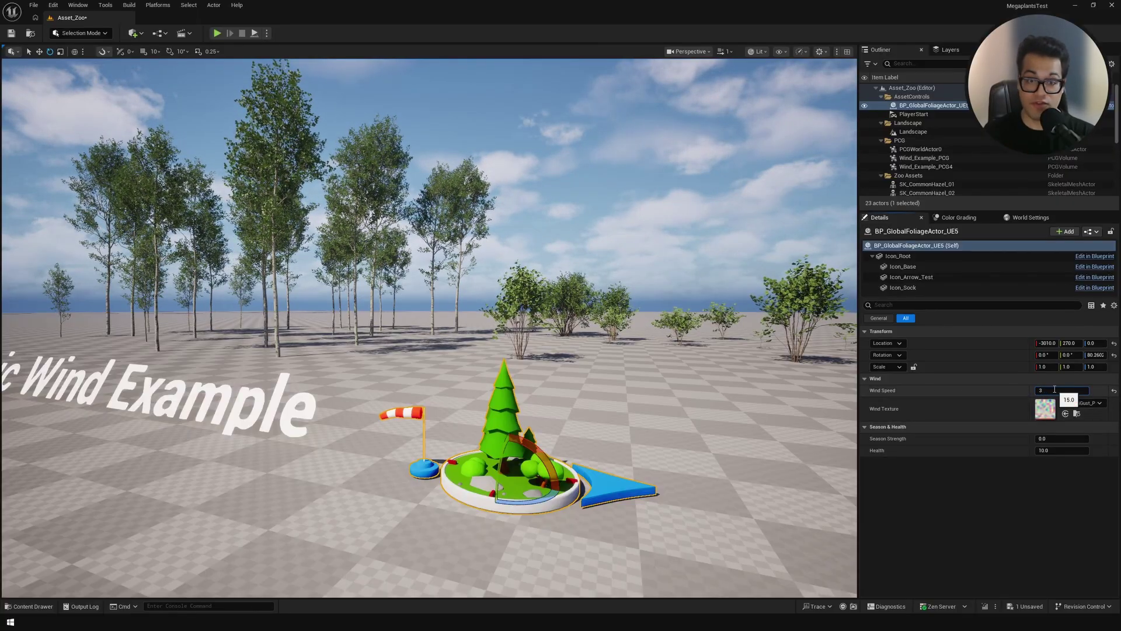
pyautogui.press('Return')
# Rotate the global foliage actor to about -92° around its vertical axis to reverse the wind direction
pyautogui.press('a')
pyautogui.moveTo(643, 344); pyautogui.dragTo(675, 324, button='right')
pyautogui.press('e')
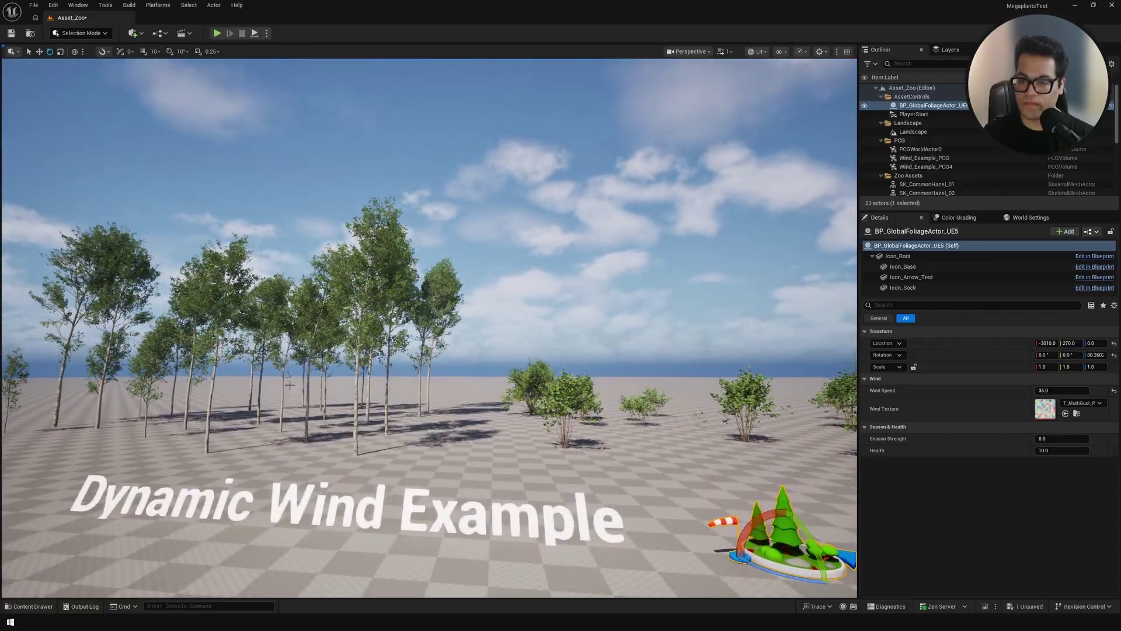
pyautogui.moveTo(780, 575); pyautogui.dragTo(670, 557)
pyautogui.moveTo(616, 511); pyautogui.dragTo(565, 531, button='right')
pyautogui.press('d')
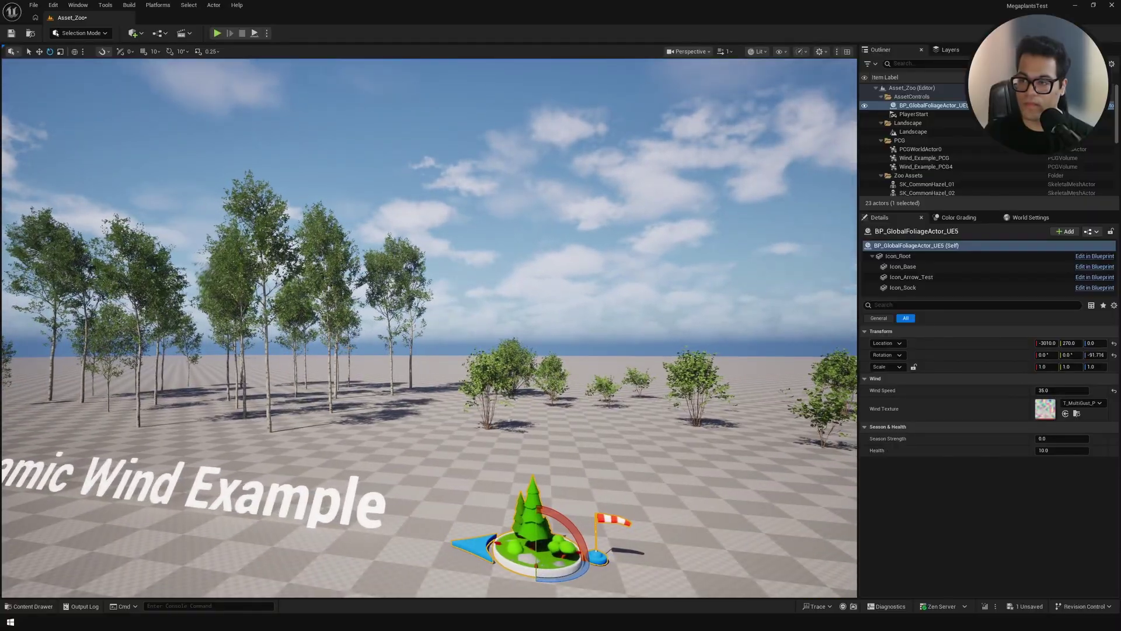
# Expand the Trees parameter override of Wind_Example_PCG and open the SK_European_QuakingAspen_01 mesh at index 0
pyautogui.moveTo(344, 370); pyautogui.dragTo(286, 337, button='right')
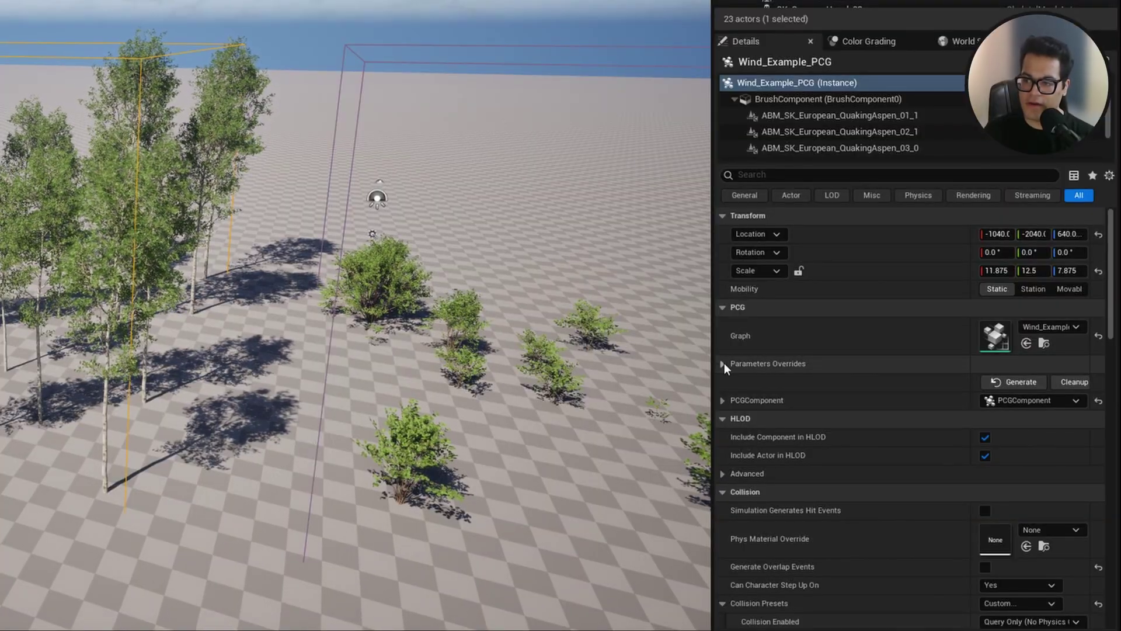
pyautogui.click(725, 362)
pyautogui.click(734, 381)
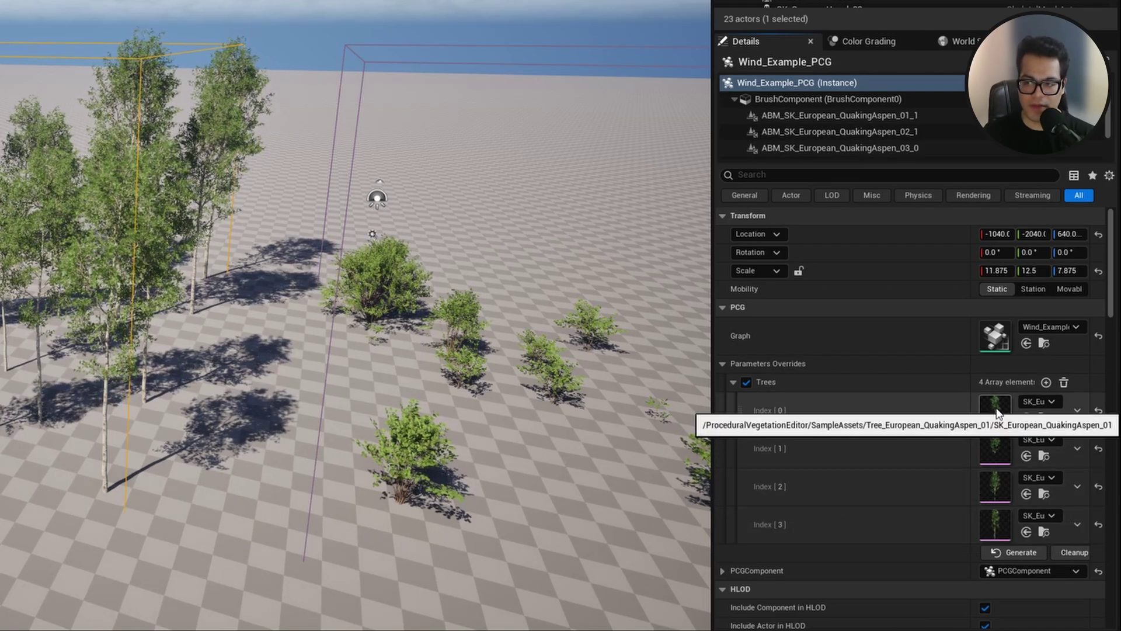
pyautogui.doubleClick(996, 413)
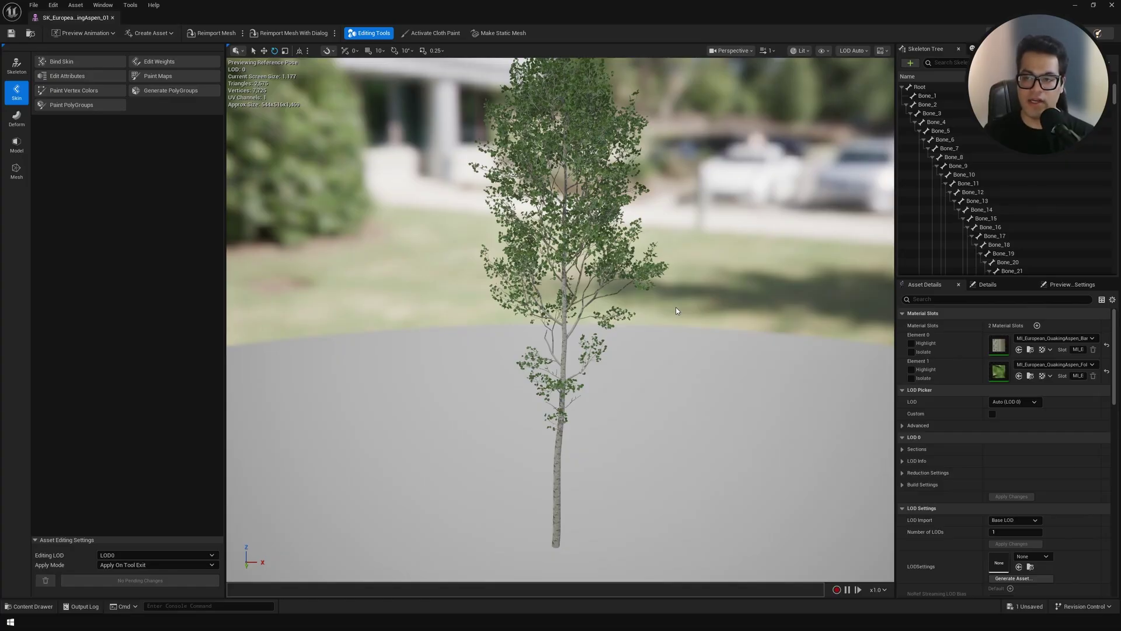
# Select successive bones down to Bone_21 in the aspen's skeleton to examine the trunk's bone chain
pyautogui.click(987, 218)
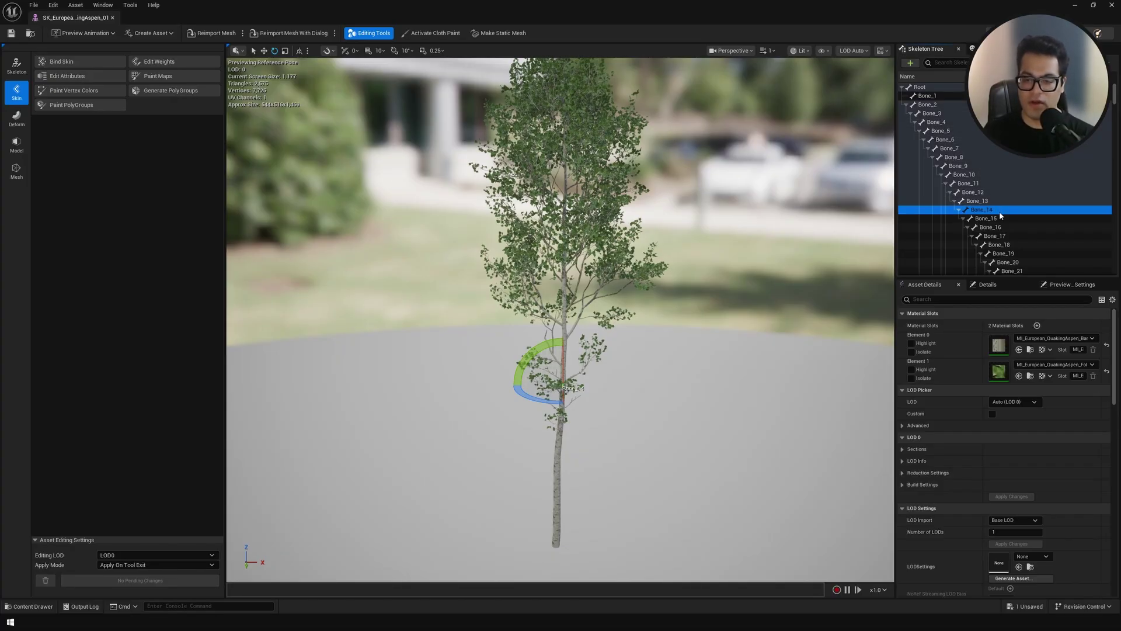
pyautogui.click(1003, 237)
pyautogui.click(1007, 253)
pyautogui.click(1014, 271)
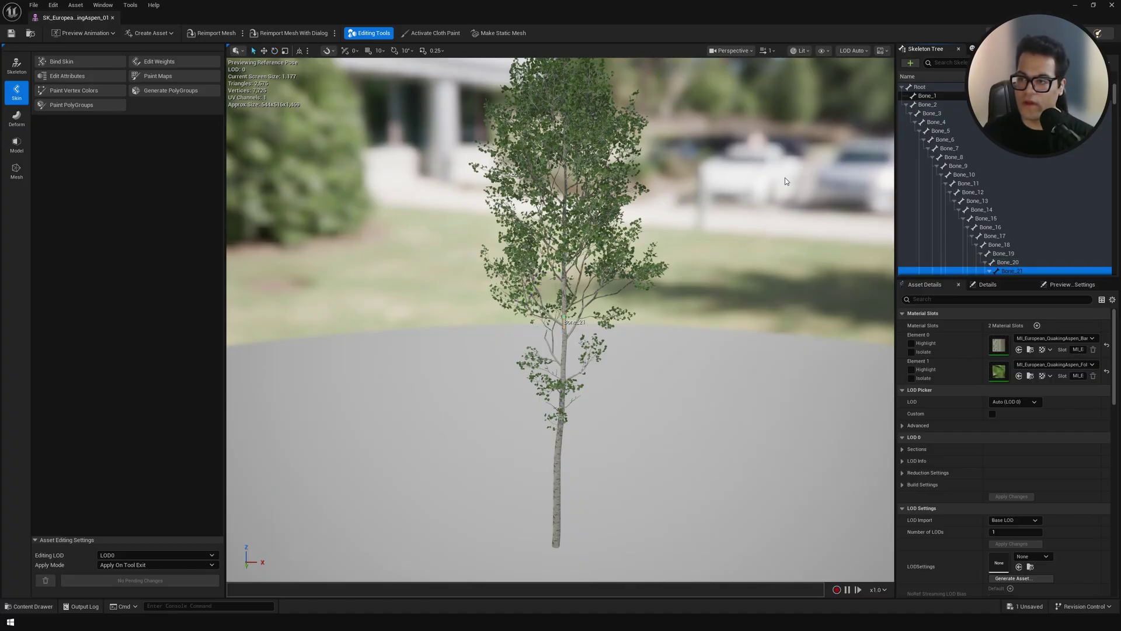
# Set the viewport's bone drawing to All Hierarchy
pyautogui.click(822, 50)
pyautogui.moveTo(884, 112)
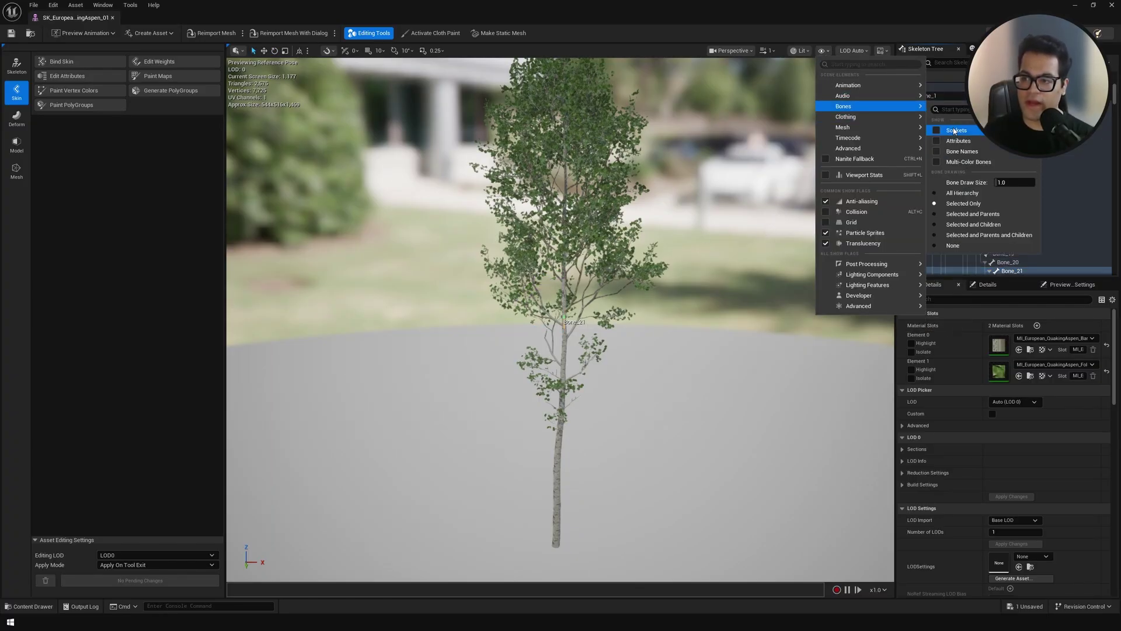
pyautogui.click(967, 193)
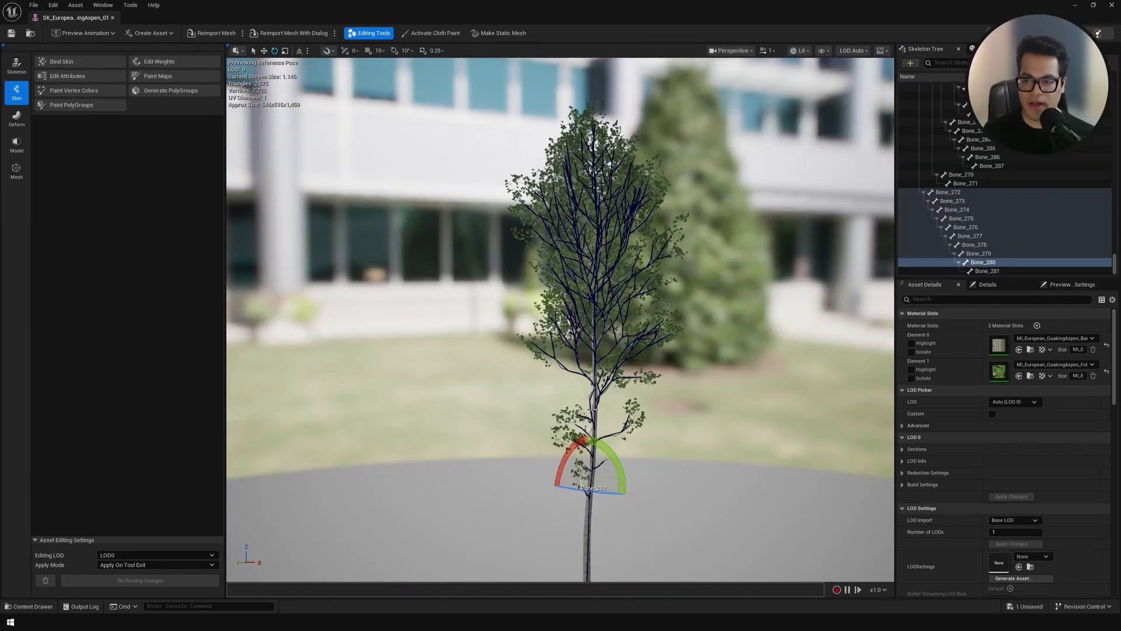
# Rotate Bone_17 and a bone higher up the trunk to bend the aspen's crown
pyautogui.click(596, 415)
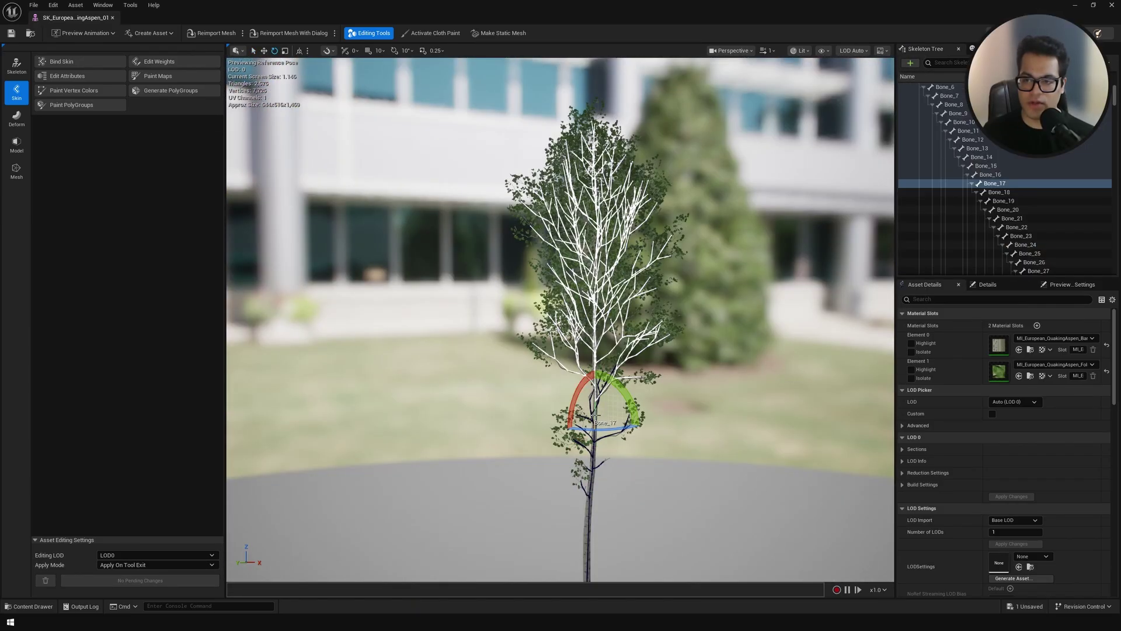
pyautogui.moveTo(612, 379); pyautogui.dragTo(639, 448)
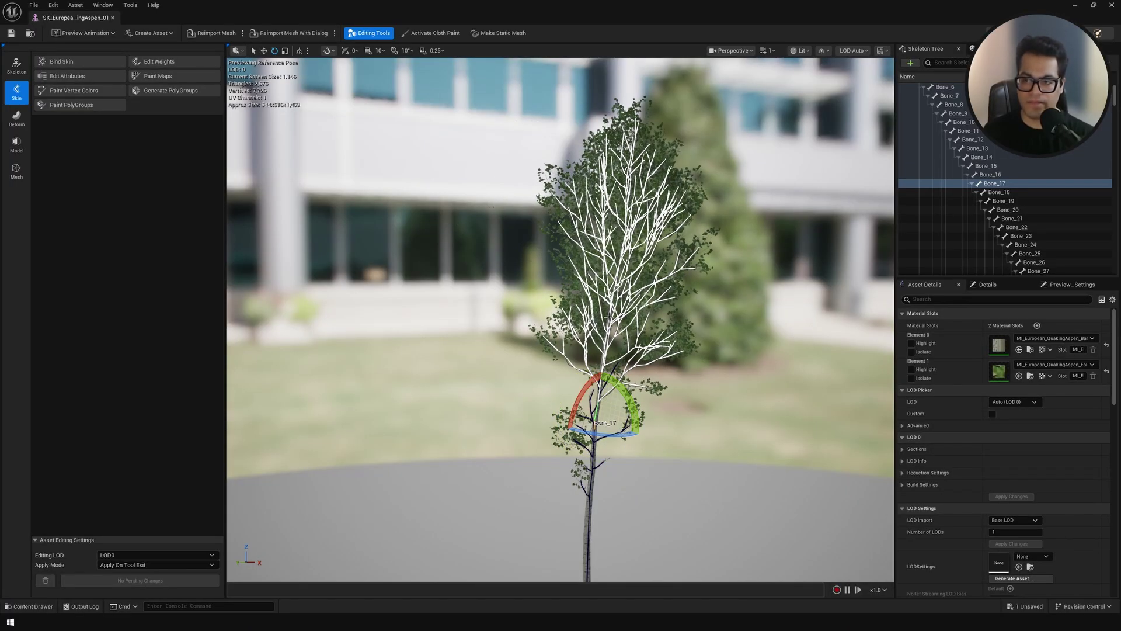
pyautogui.click(608, 317)
pyautogui.moveTo(628, 268); pyautogui.dragTo(542, 362)
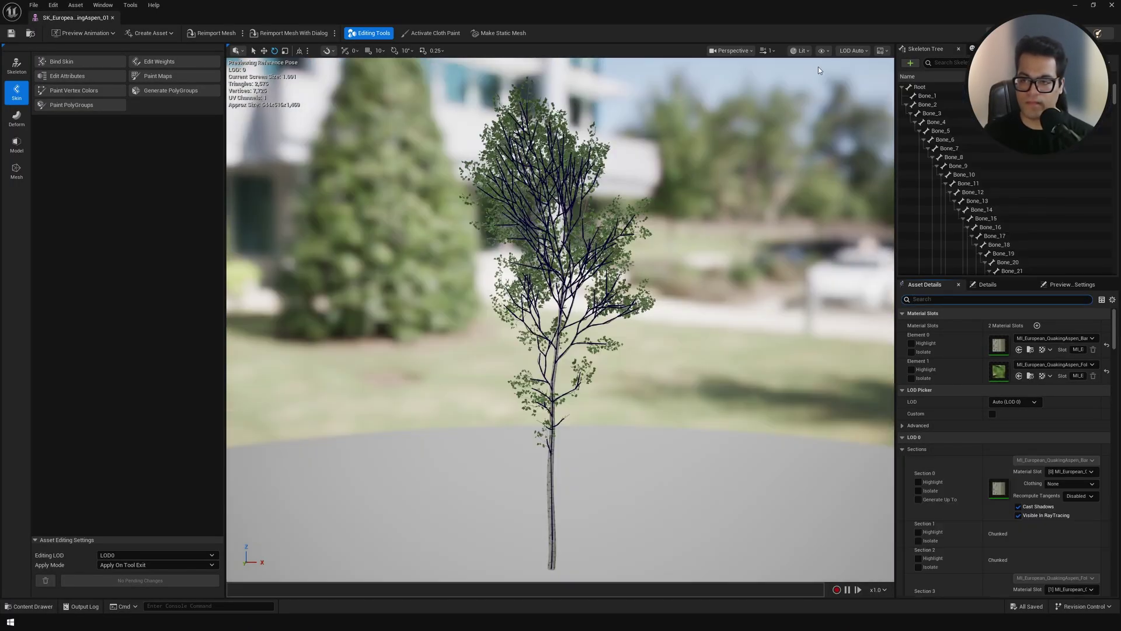
# Set the viewport's bone drawing to Selected Only
pyautogui.click(821, 51)
pyautogui.moveTo(839, 107)
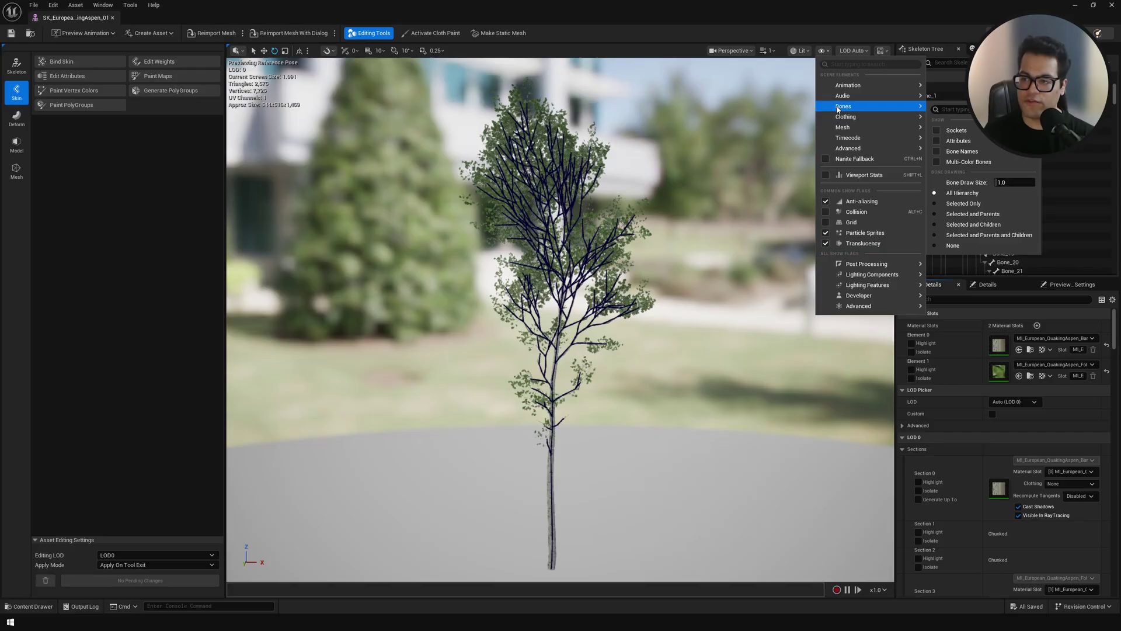
pyautogui.click(961, 206)
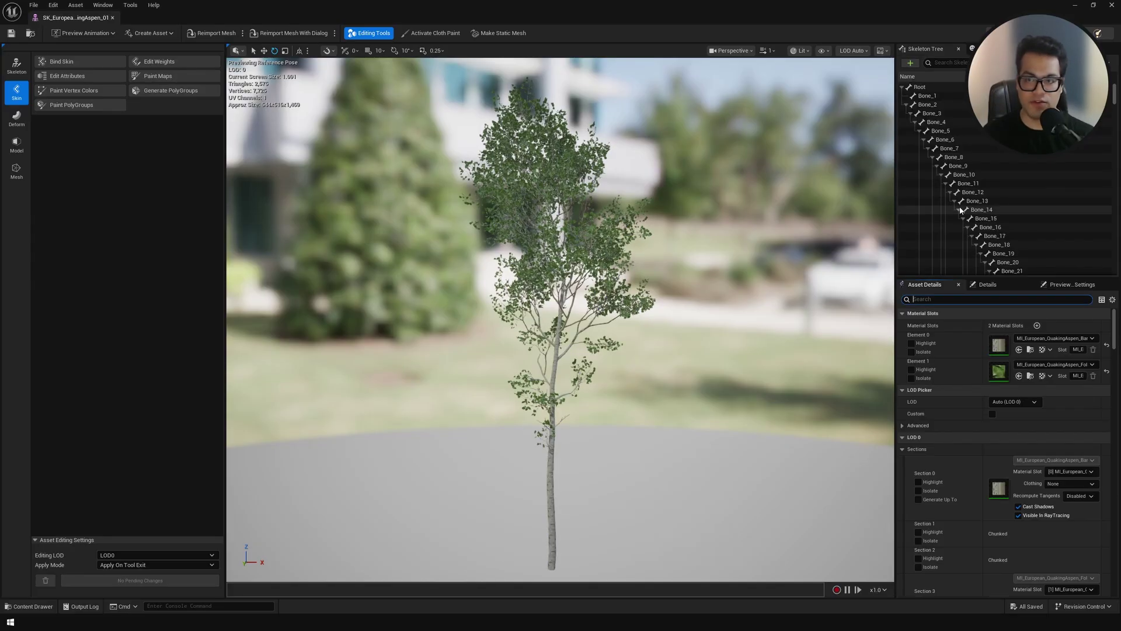
# Examine the aspen's leaves up close and search the mesh's asset details for "nanite"
pyautogui.press('w')
pyautogui.moveTo(715, 330)
pyautogui.mouseDown(button='right')
pyautogui.moveTo(716, 275)
pyautogui.moveTo(716, 330)
pyautogui.mouseUp(button='right')
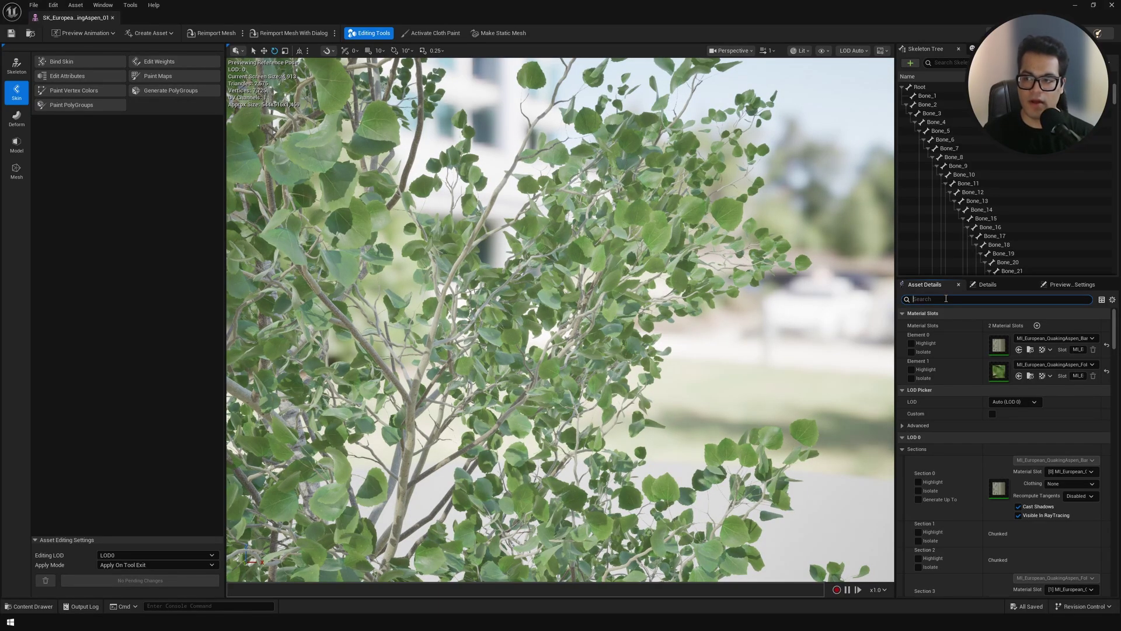
pyautogui.write('nanite')
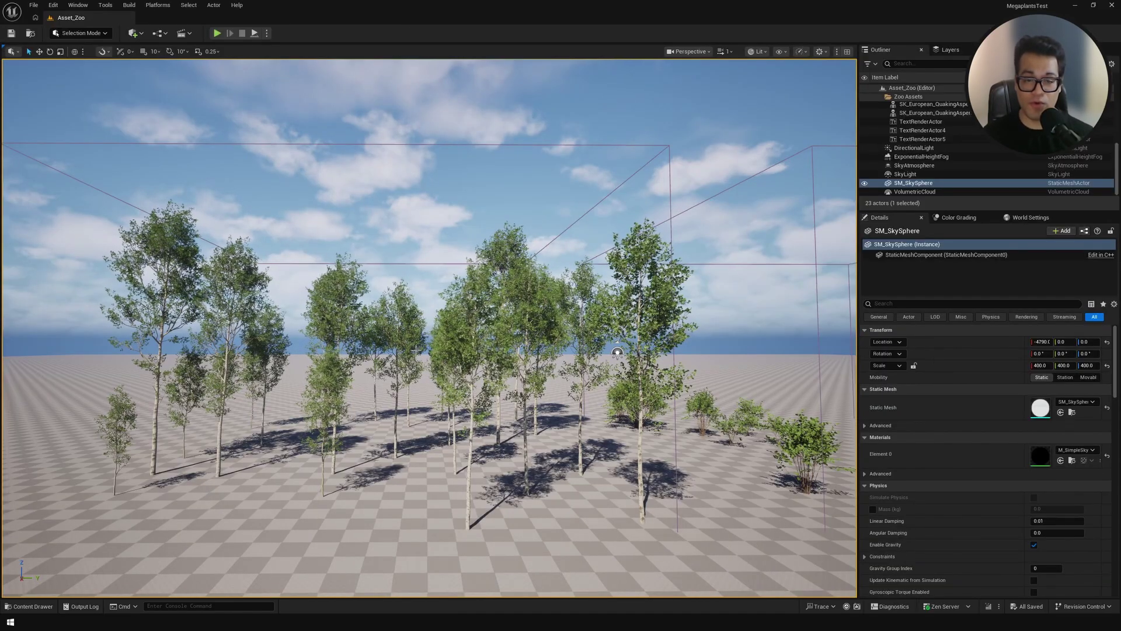
# Create a Procedural Vegetation asset in the Content folder from the PVE_European_QuakingAspen_01 sample and open it for editing
pyautogui.hotkey('ctrl', 'space')
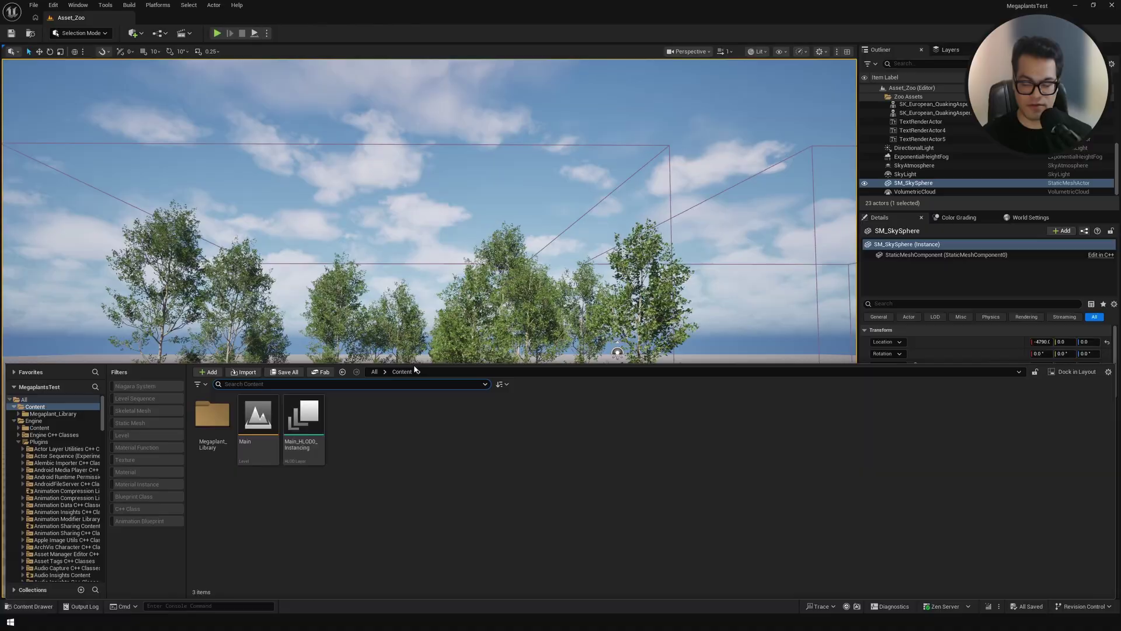
pyautogui.rightClick(420, 465)
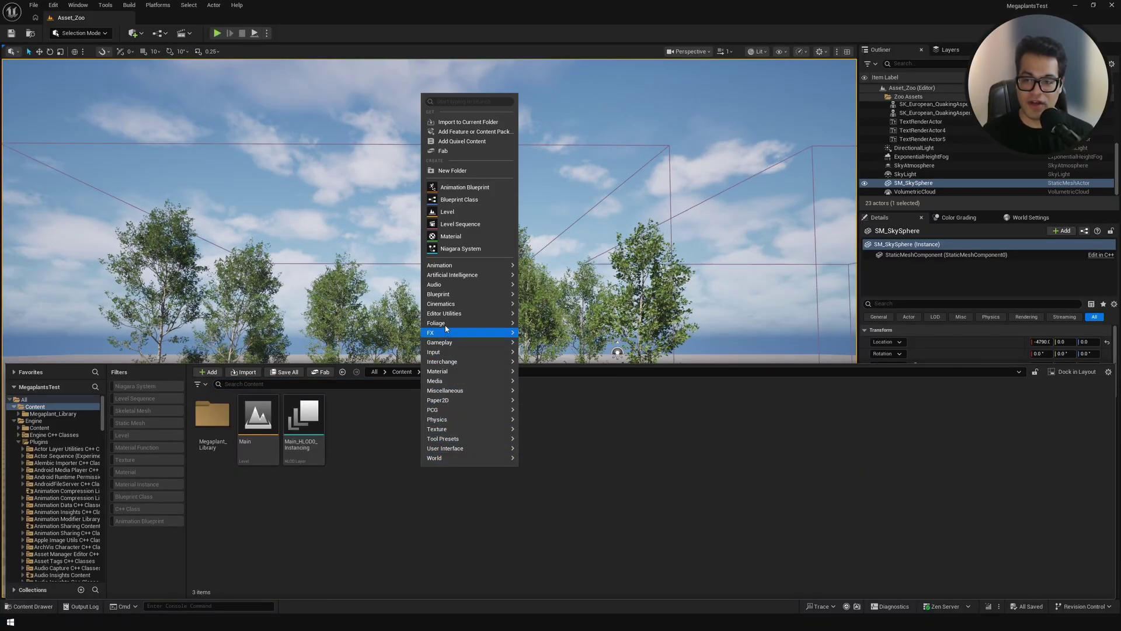
pyautogui.moveTo(467, 323)
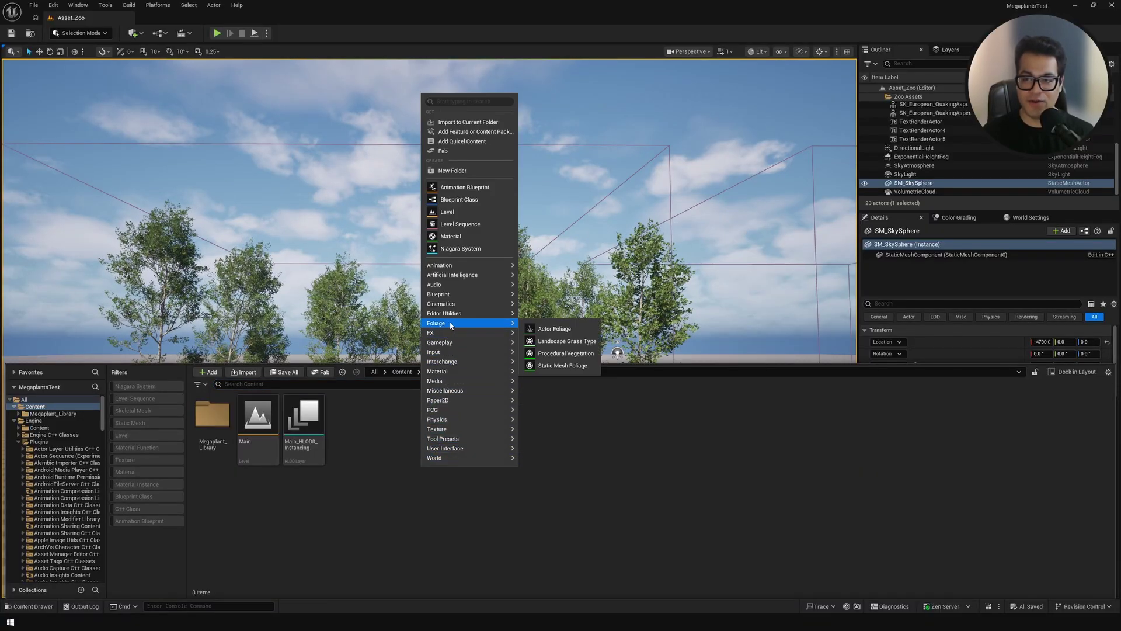
pyautogui.click(560, 353)
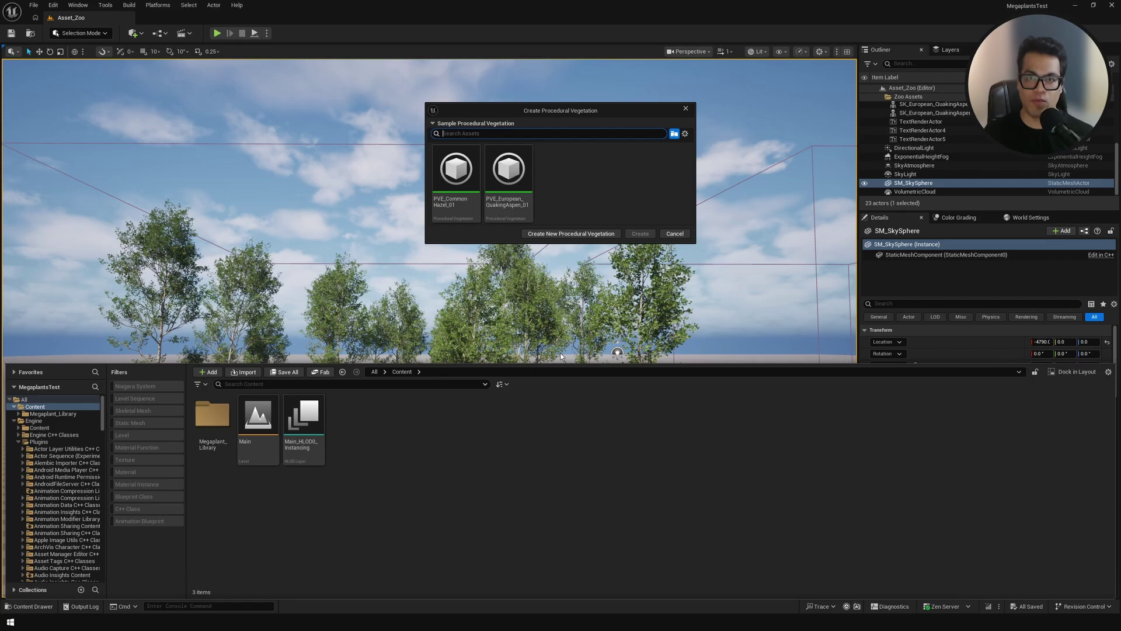
pyautogui.click(511, 202)
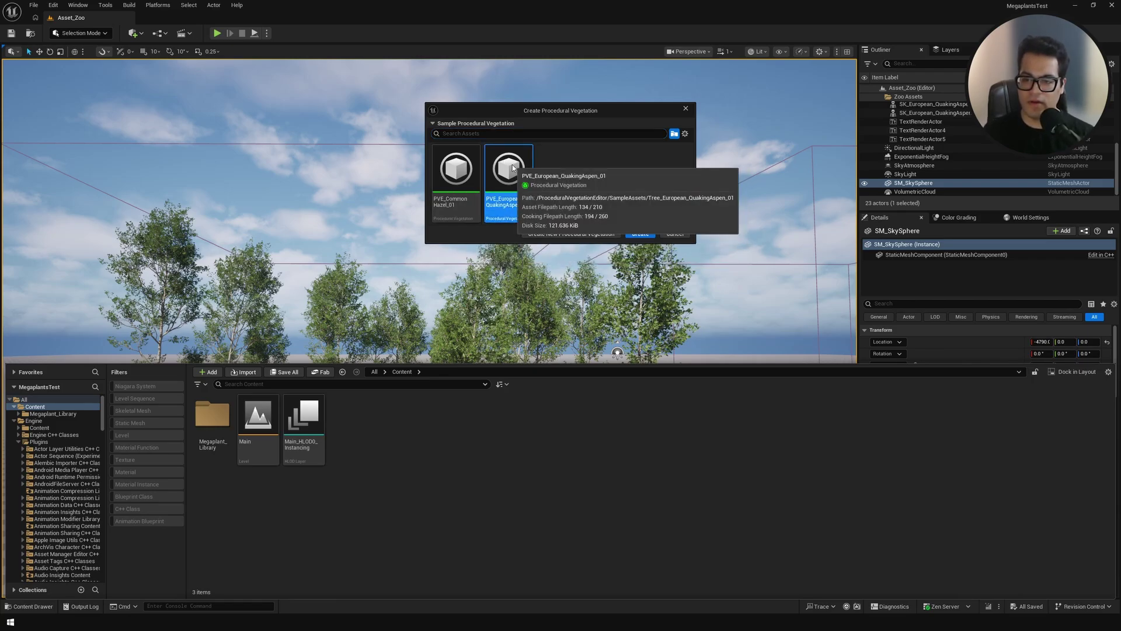
pyautogui.click(640, 234)
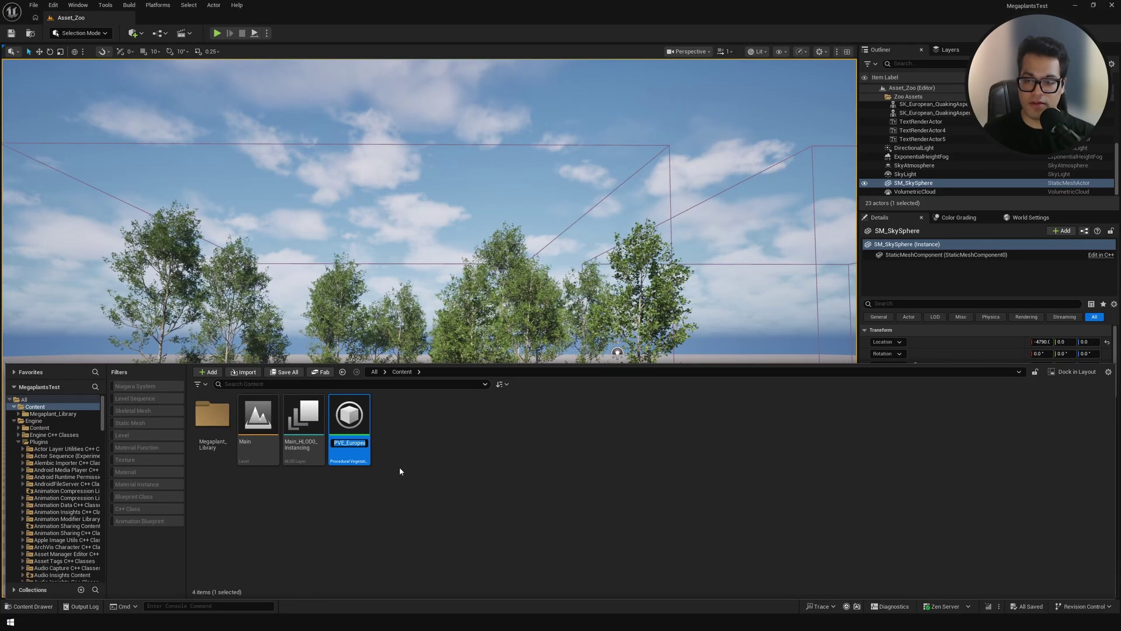
pyautogui.doubleClick(353, 414)
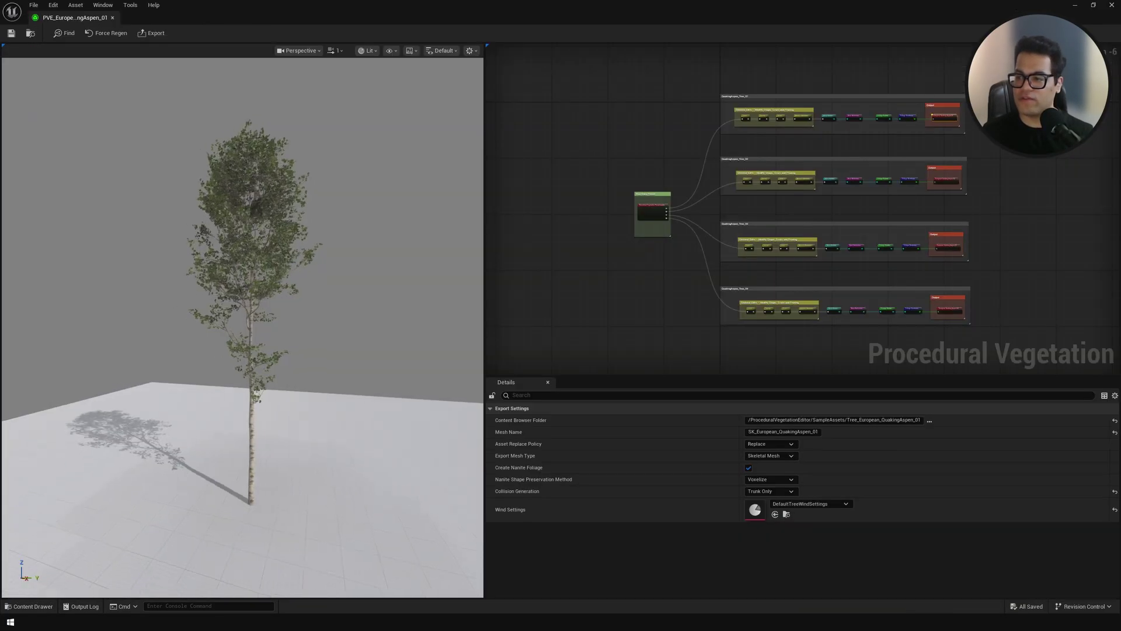
# Try the Epic Headquarters and Grey Wireframe preview scene profiles, and return to Grey Ambient
pyautogui.scroll(5, 320, 286)
pyautogui.scroll(-3, 320, 285)
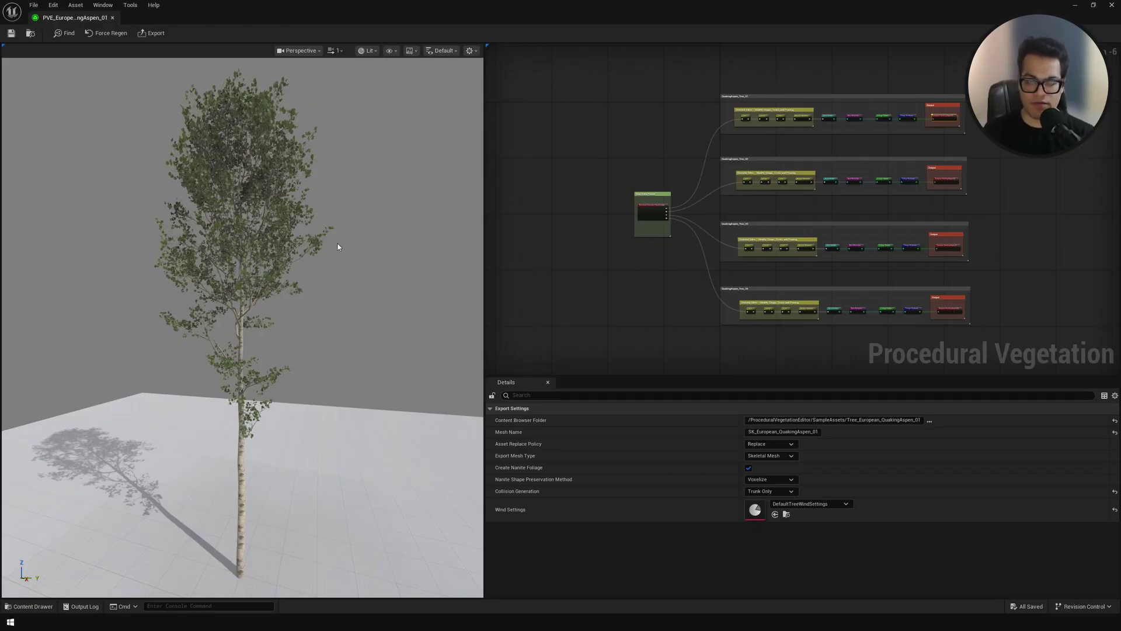
pyautogui.click(413, 51)
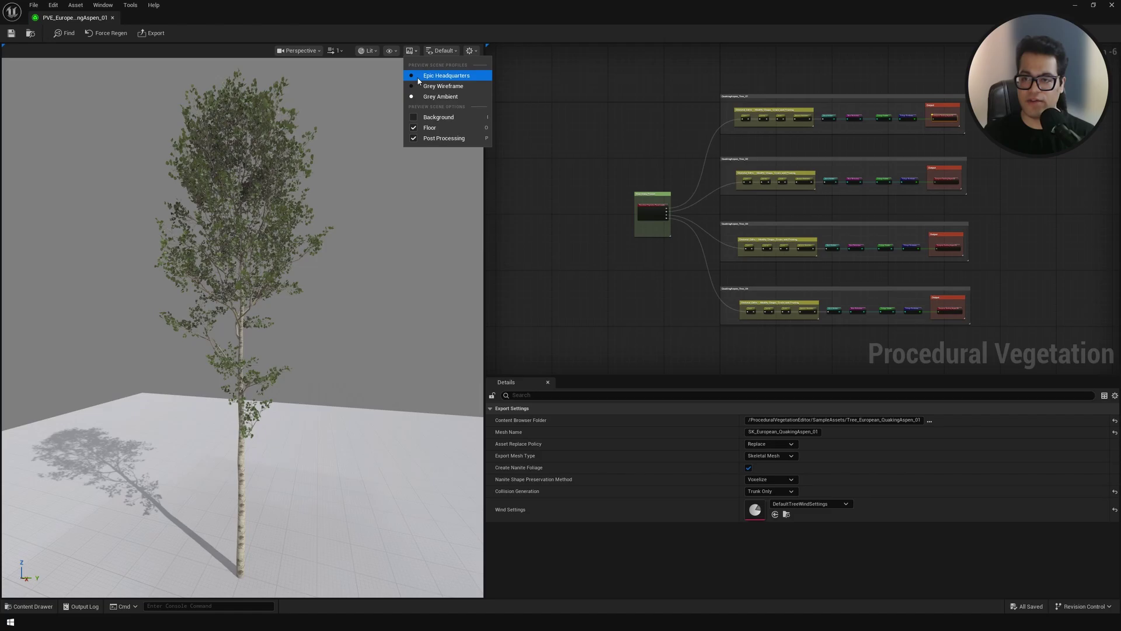
pyautogui.click(417, 76)
pyautogui.click(419, 86)
pyautogui.click(421, 97)
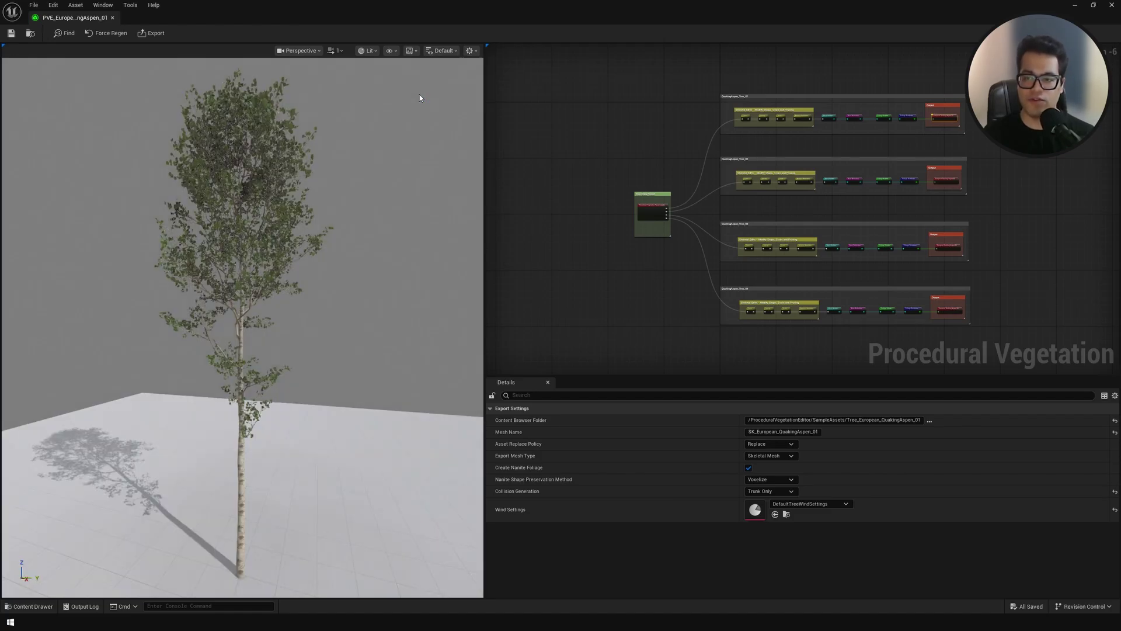
# Hide the preview scene's floor, show it again and check the Post Processing option
pyautogui.click(412, 51)
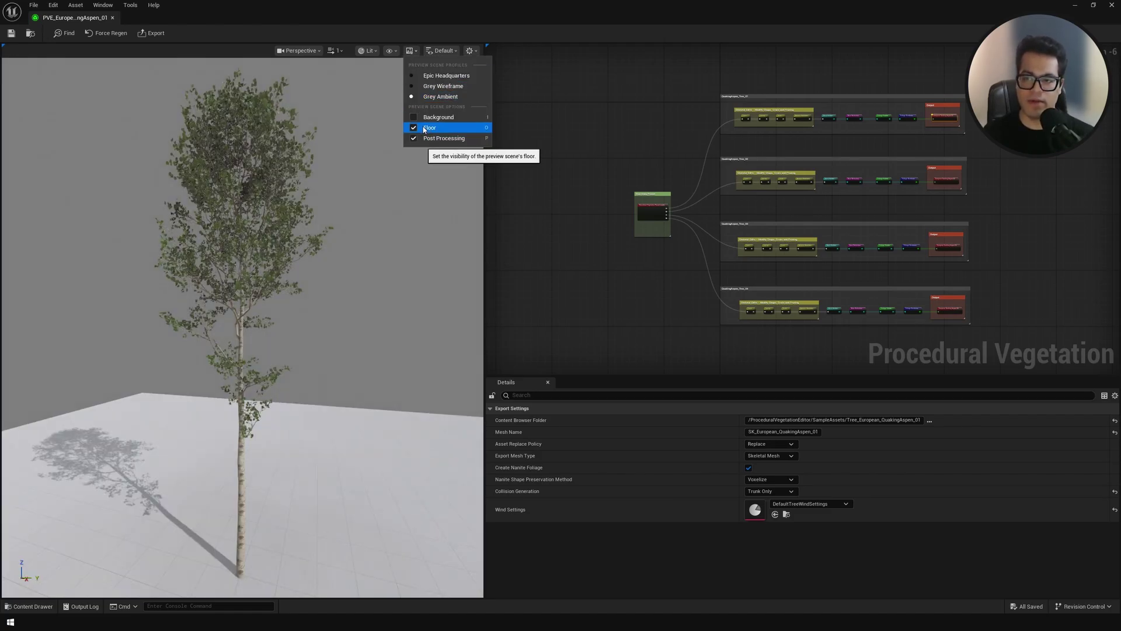
pyautogui.click(421, 128)
pyautogui.click(413, 51)
pyautogui.click(422, 127)
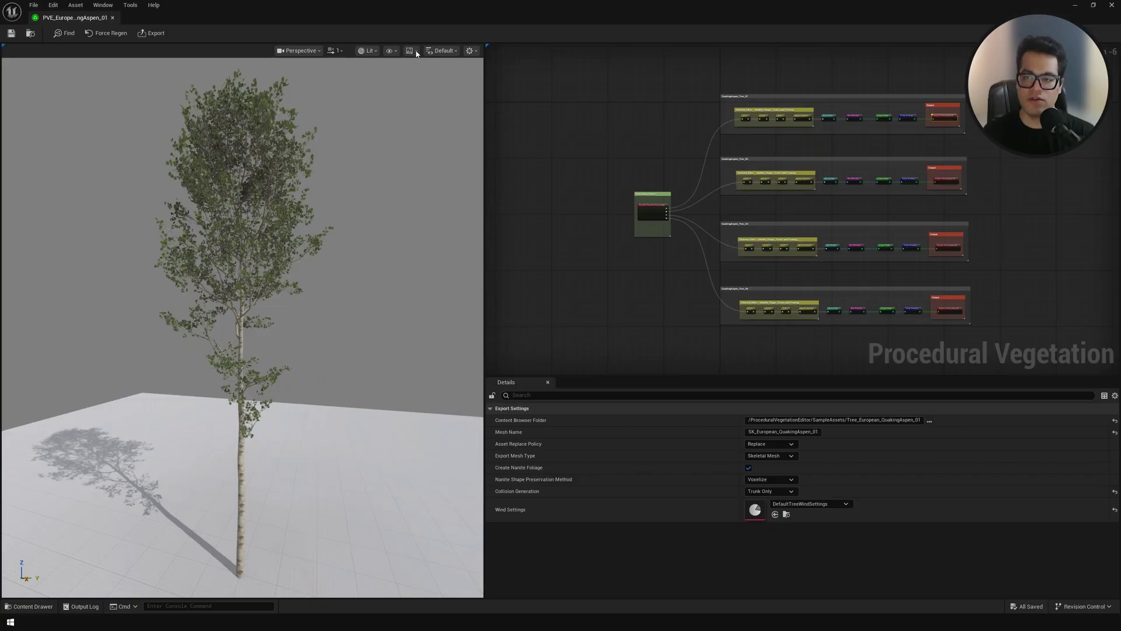
pyautogui.click(413, 51)
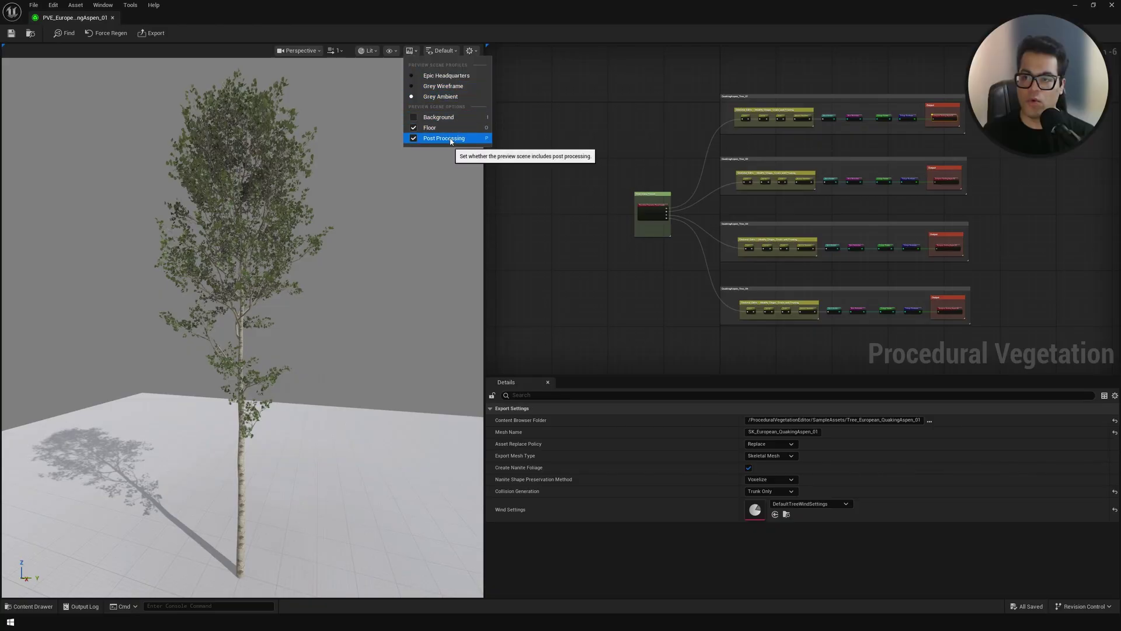
# Show the mannequin in the preview viewport as a scale reference next to the aspen
pyautogui.click(471, 51)
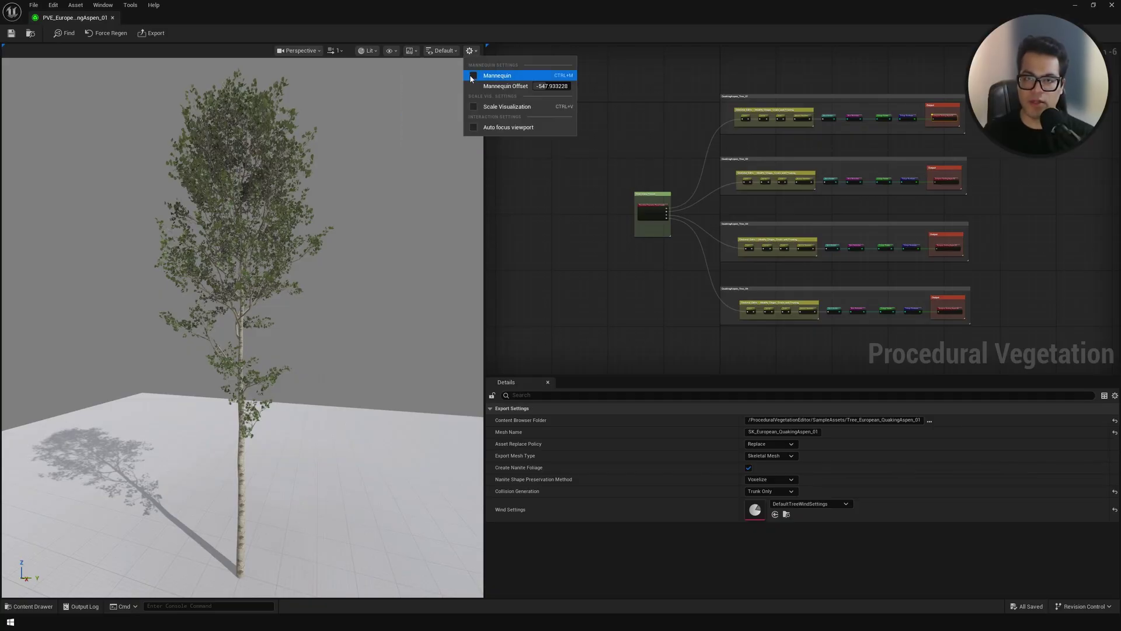
pyautogui.click(473, 76)
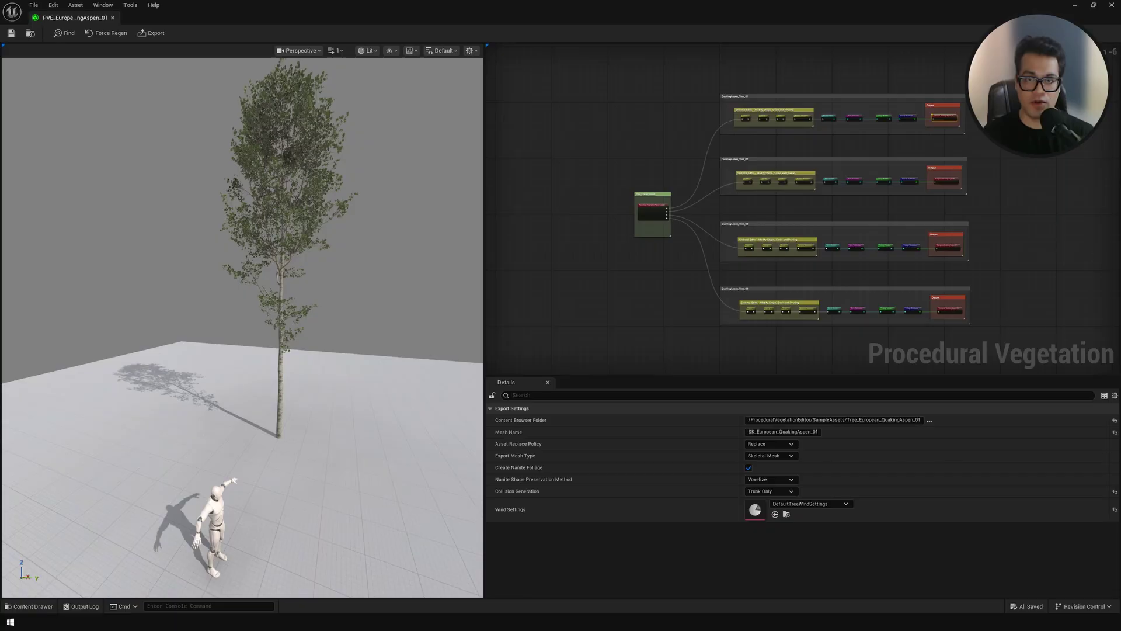
pyautogui.moveTo(242, 328)
pyautogui.mouseDown(button='right')
pyautogui.moveTo(225, 321)
pyautogui.moveTo(248, 320)
pyautogui.mouseUp(button='right')
pyautogui.press('w')
pyautogui.press('d')
pyautogui.press('s')
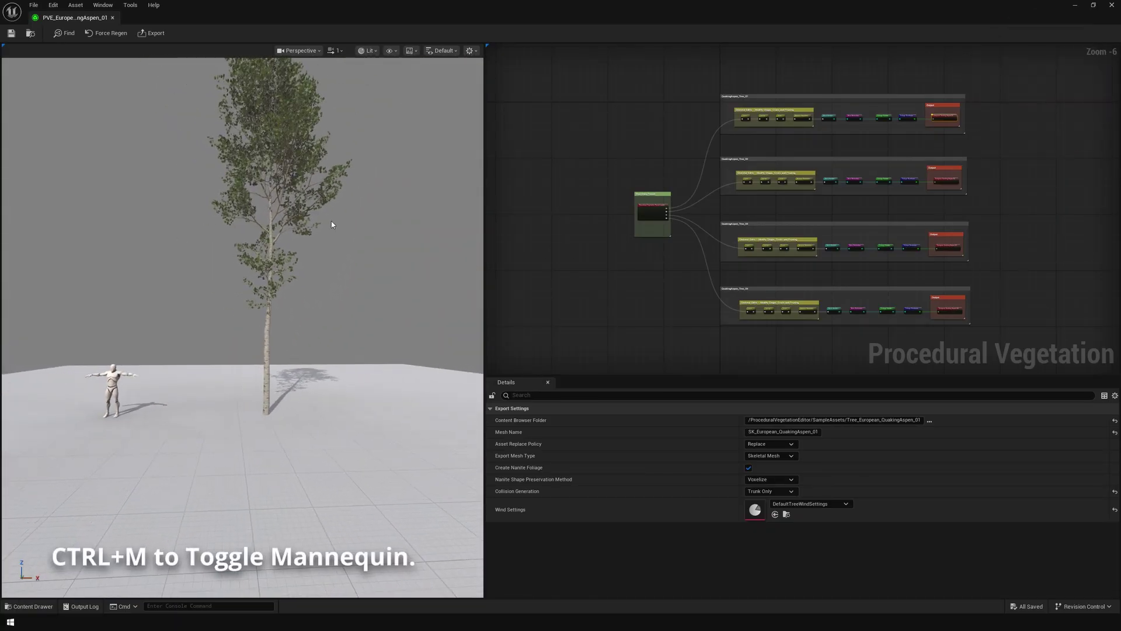
# Toggle the mannequin off and back on twice beside the aspen
pyautogui.hotkey('ctrl', 'm')
pyautogui.hotkey('ctrl', 'm')
pyautogui.hotkey('ctrl', 'm')
pyautogui.hotkey('ctrl', 'm')
pyautogui.keyDown('alt'); pyautogui.moveTo(318, 306); pyautogui.dragTo(373, 336); pyautogui.keyUp('alt')
pyautogui.moveTo(348, 308); pyautogui.dragTo(378, 308, button='right')
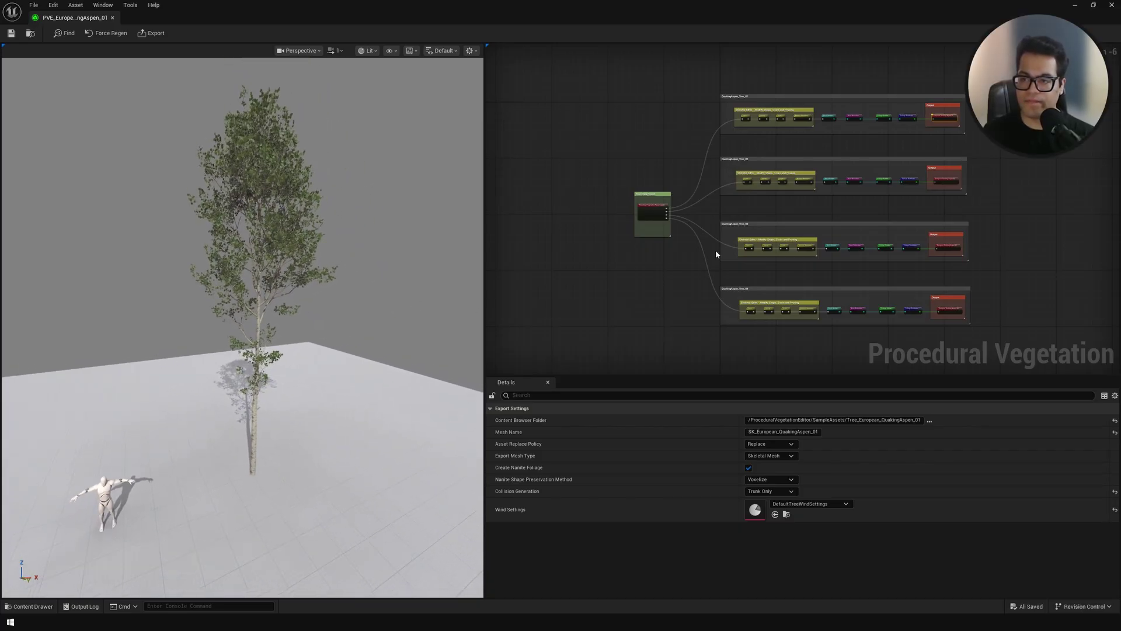
# Inspect the Procedural Vegetation Preset Loader node, expanding its Preset Variations and viewing the aspen skeleton it supplies
pyautogui.scroll(6, 641, 233)
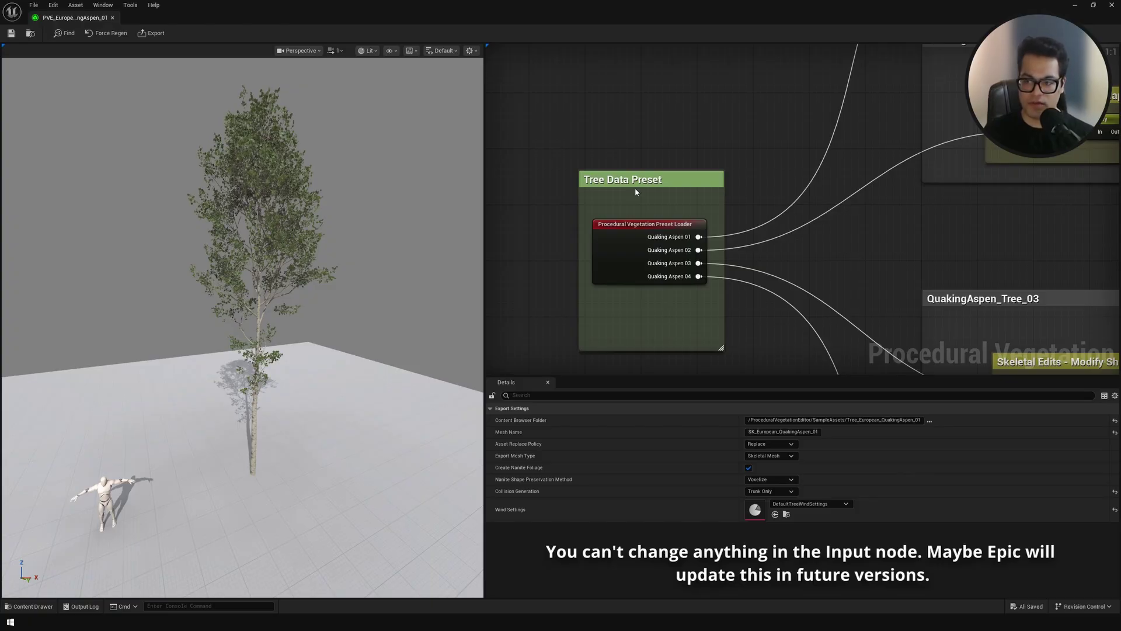
pyautogui.click(609, 227)
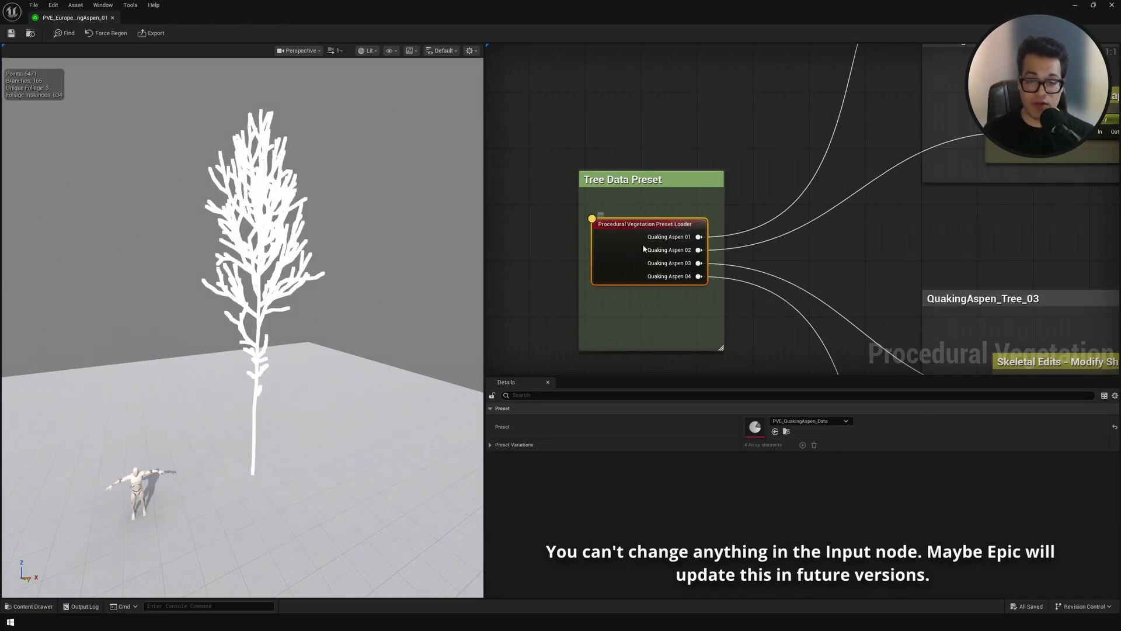
pyautogui.click(490, 445)
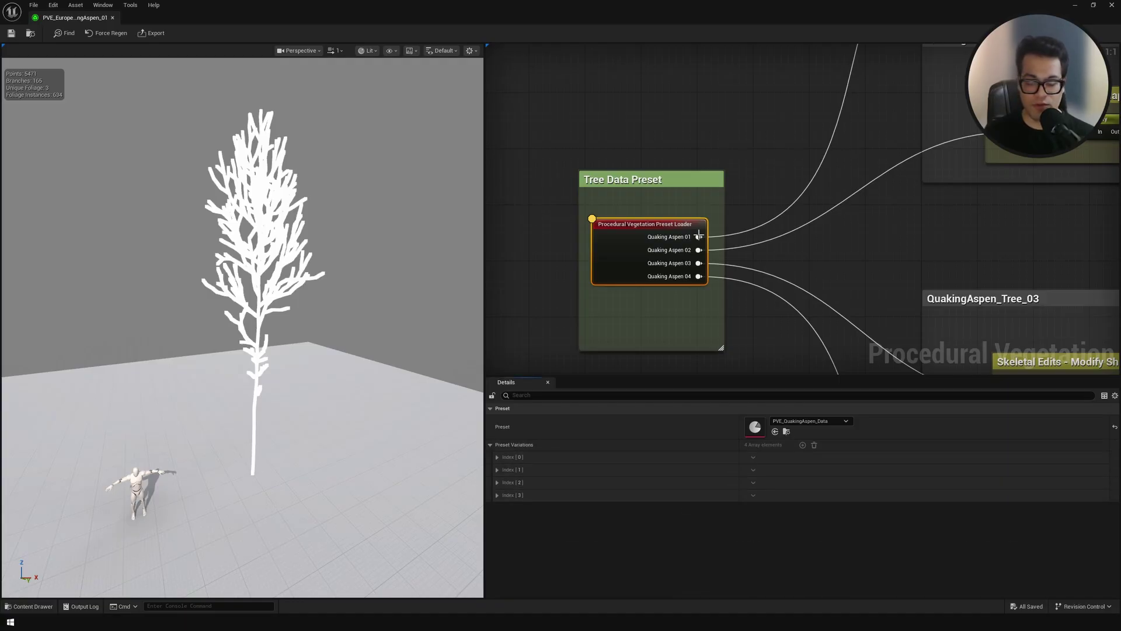
pyautogui.press('w')
pyautogui.moveTo(242, 327)
pyautogui.mouseDown(button='right')
pyautogui.moveTo(238, 286)
pyautogui.moveTo(241, 310)
pyautogui.mouseUp(button='right')
pyautogui.press('s')
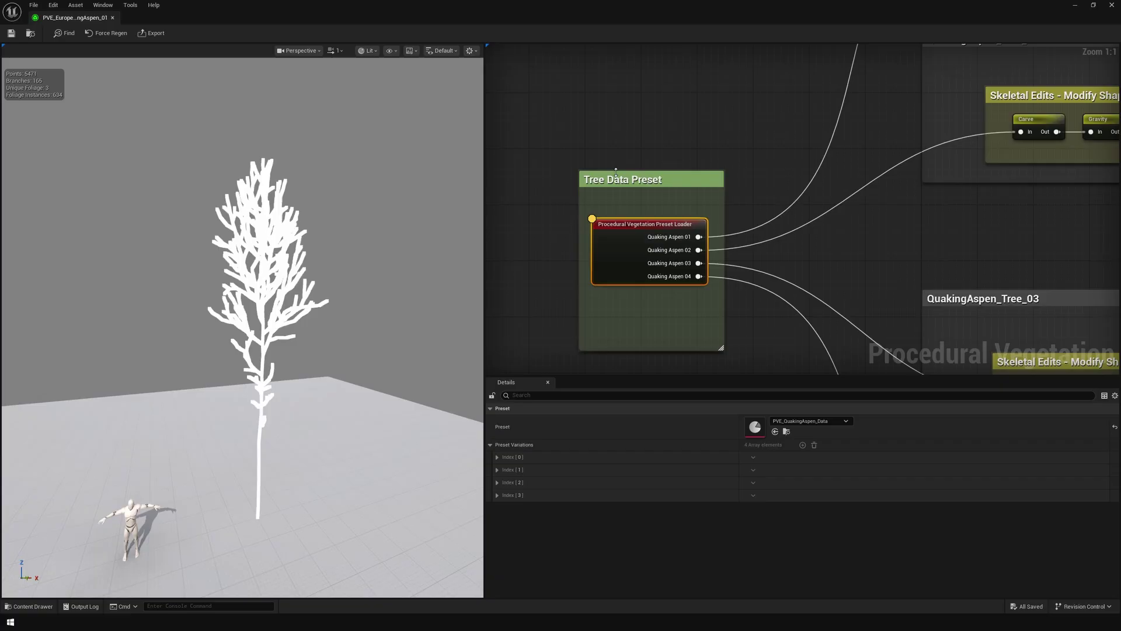
# Preview the Output nodes of all four QuakingAspen tree variations one after another
pyautogui.moveTo(858, 243); pyautogui.dragTo(623, 318, button='right')
pyautogui.scroll(-6, 659, 319)
pyautogui.moveTo(812, 307); pyautogui.dragTo(724, 212, button='right')
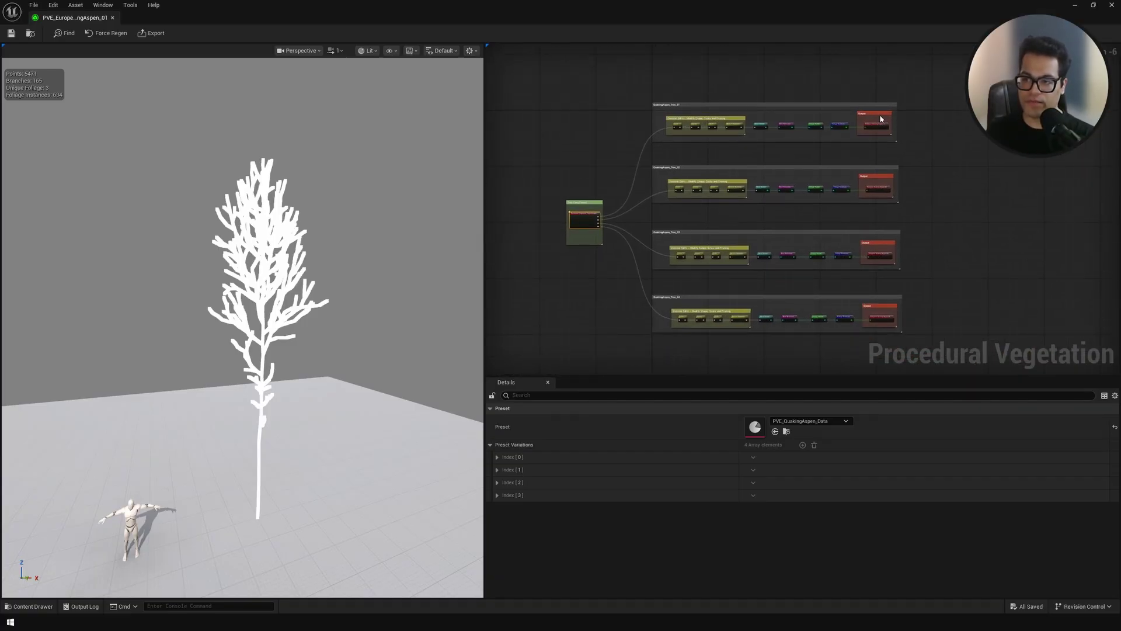
pyautogui.click(885, 128)
pyautogui.click(886, 128)
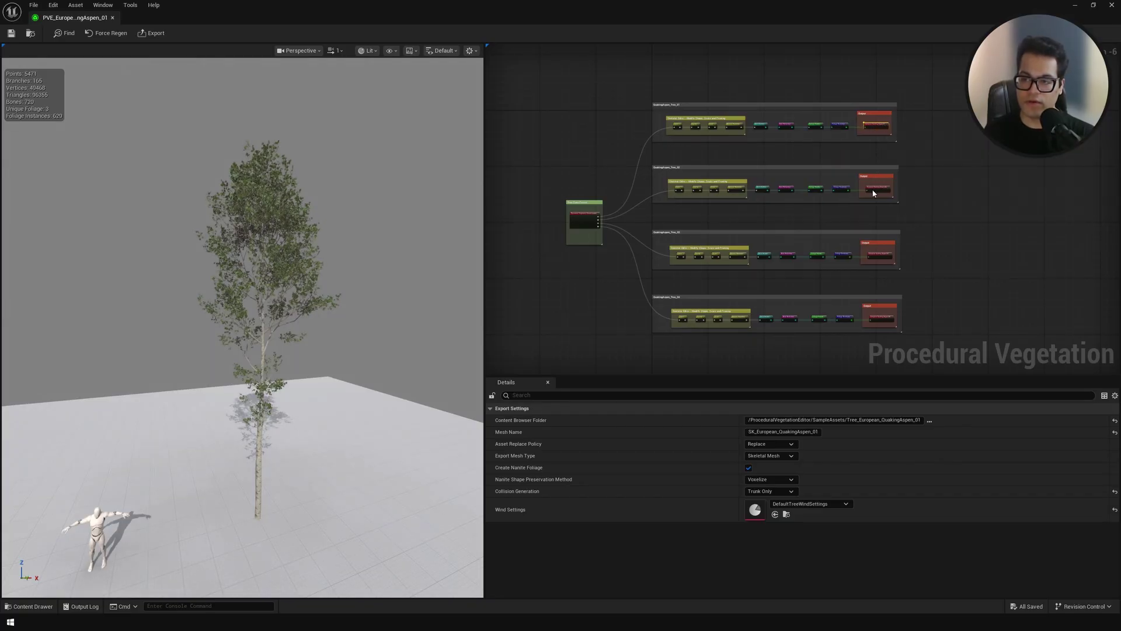
pyautogui.click(878, 193)
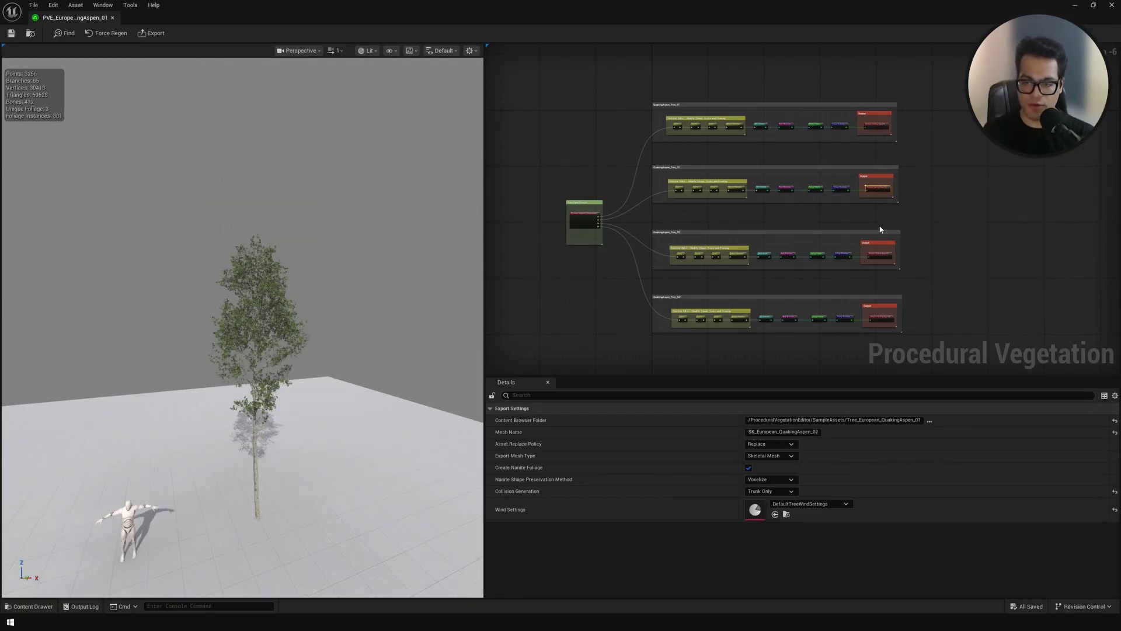
pyautogui.click(880, 256)
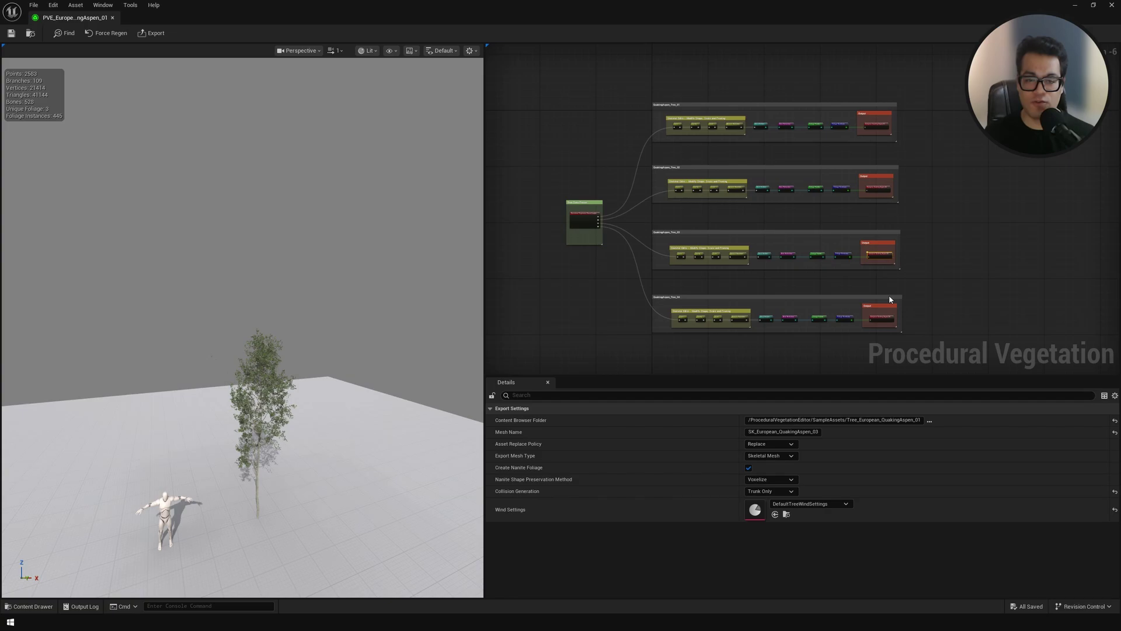
pyautogui.click(882, 321)
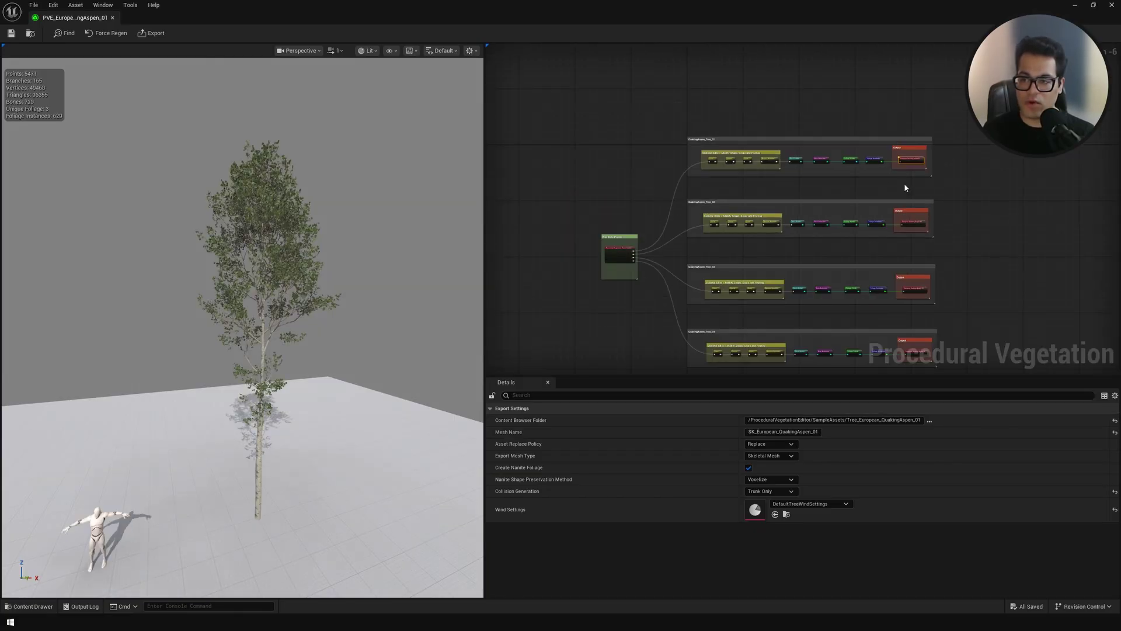
# Select the Carve node in QuakingAspen_Tree_01's Skeletal Edits group and examine its branch skeleton up close
pyautogui.scroll(3, 887, 174)
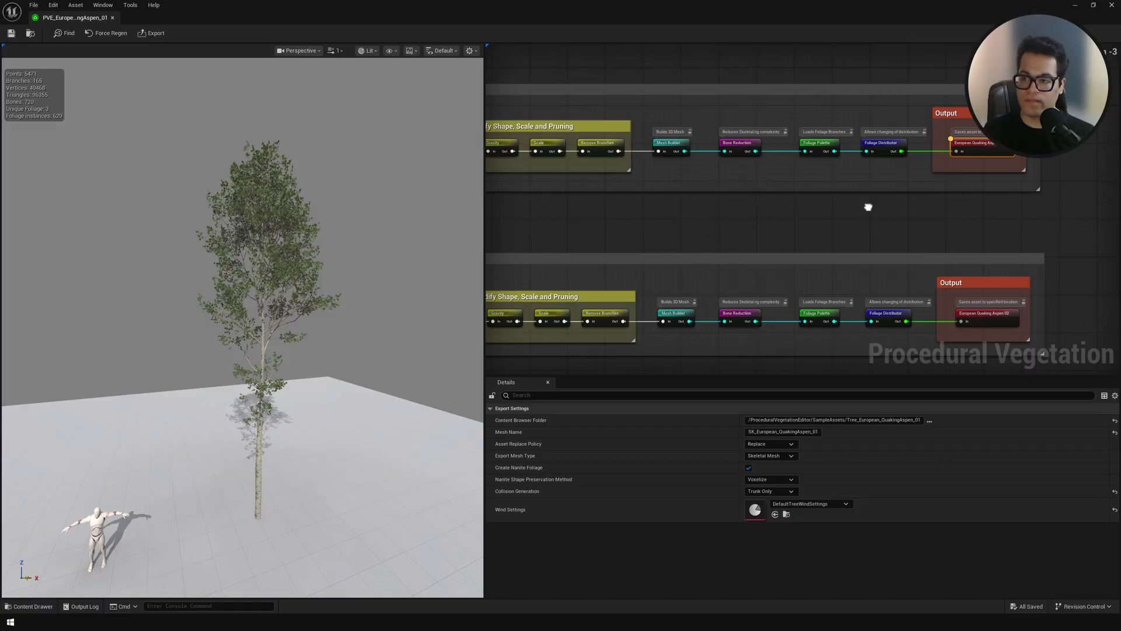
pyautogui.moveTo(887, 183); pyautogui.dragTo(942, 262, button='right')
pyautogui.scroll(2, 642, 254)
pyautogui.moveTo(642, 255); pyautogui.dragTo(490, 291, button='right')
pyautogui.moveTo(607, 299); pyautogui.dragTo(1101, 267, button='right')
pyautogui.click(732, 186)
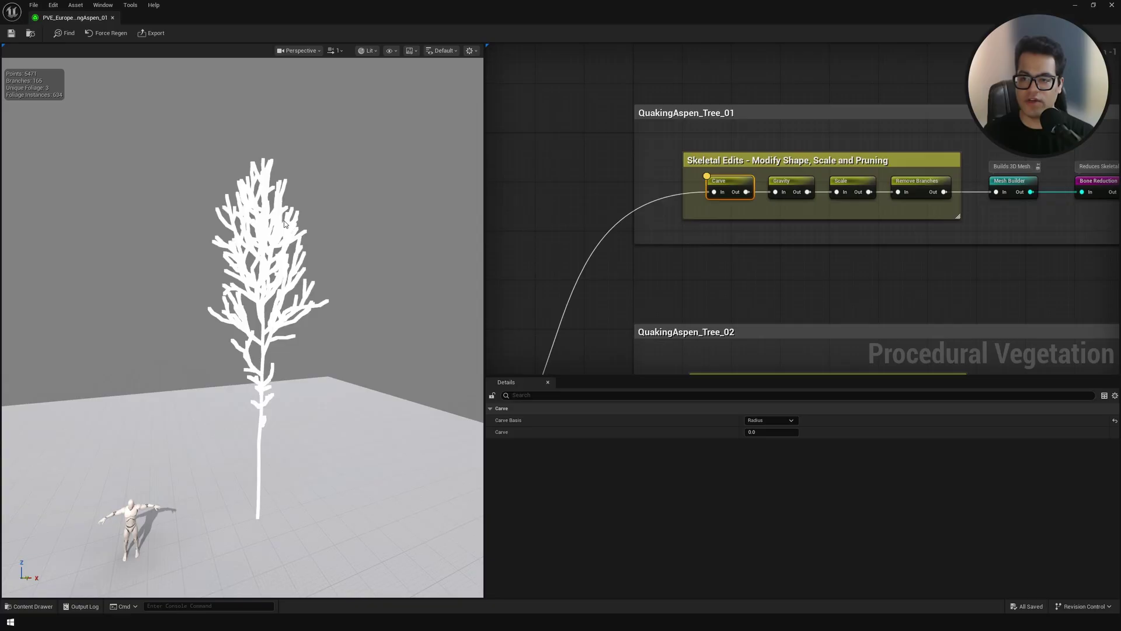
pyautogui.press('w')
pyautogui.moveTo(281, 304); pyautogui.dragTo(281, 305, button='right')
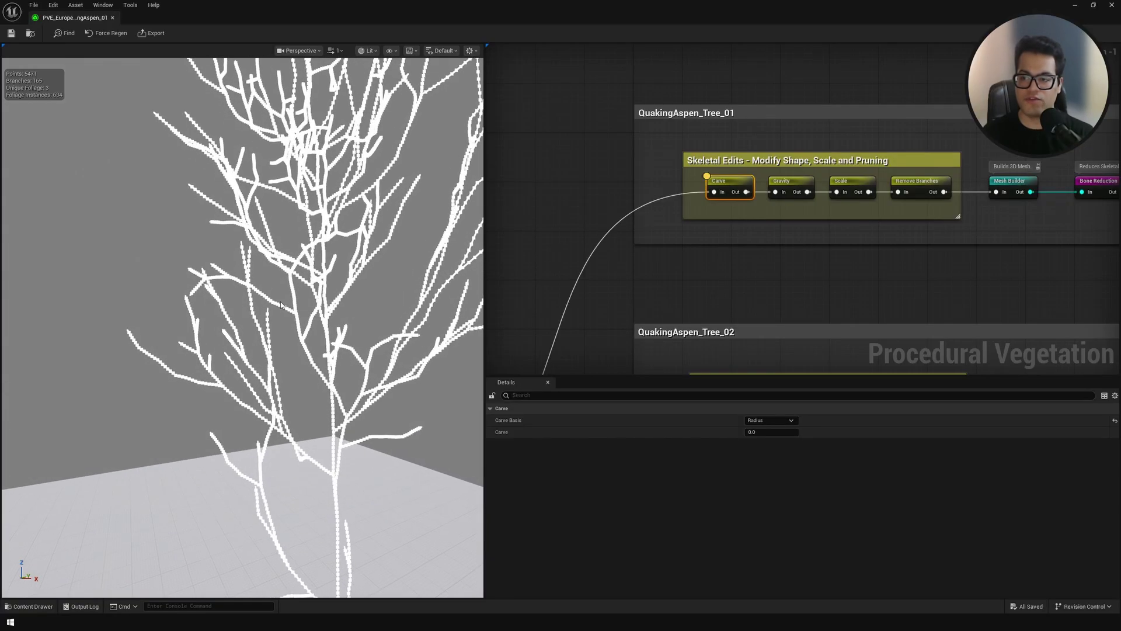
# Lock the viewport preview to the European Quaking Aspen 01 output node and return to the Skeletal Edits nodes
pyautogui.moveTo(989, 270); pyautogui.dragTo(377, 289, button='right')
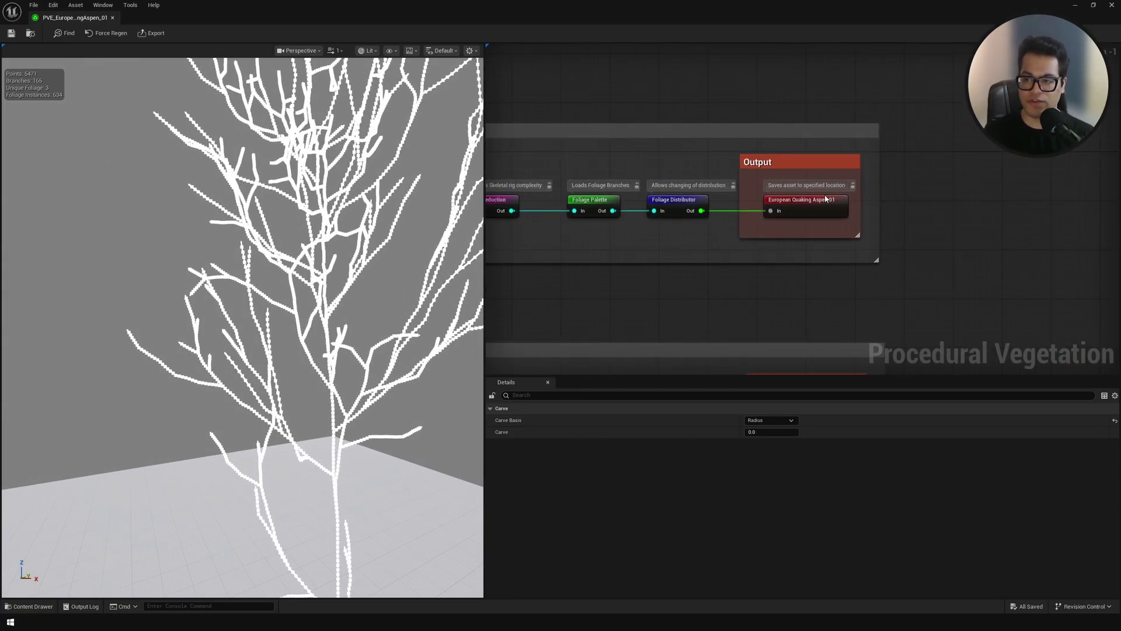
pyautogui.moveTo(814, 214)
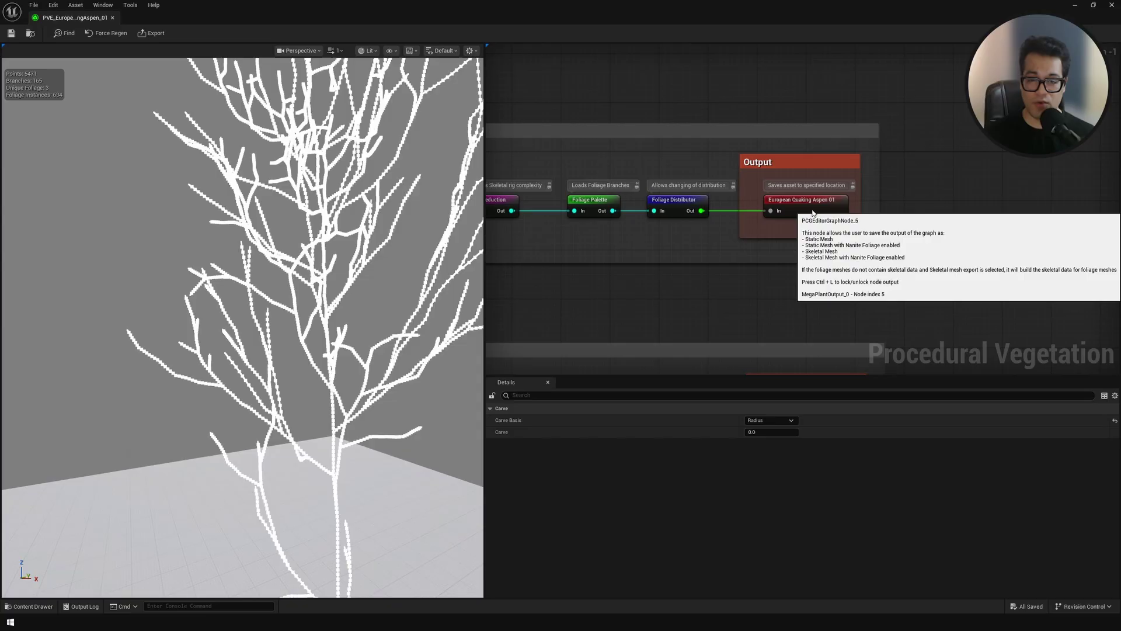
pyautogui.click(813, 212)
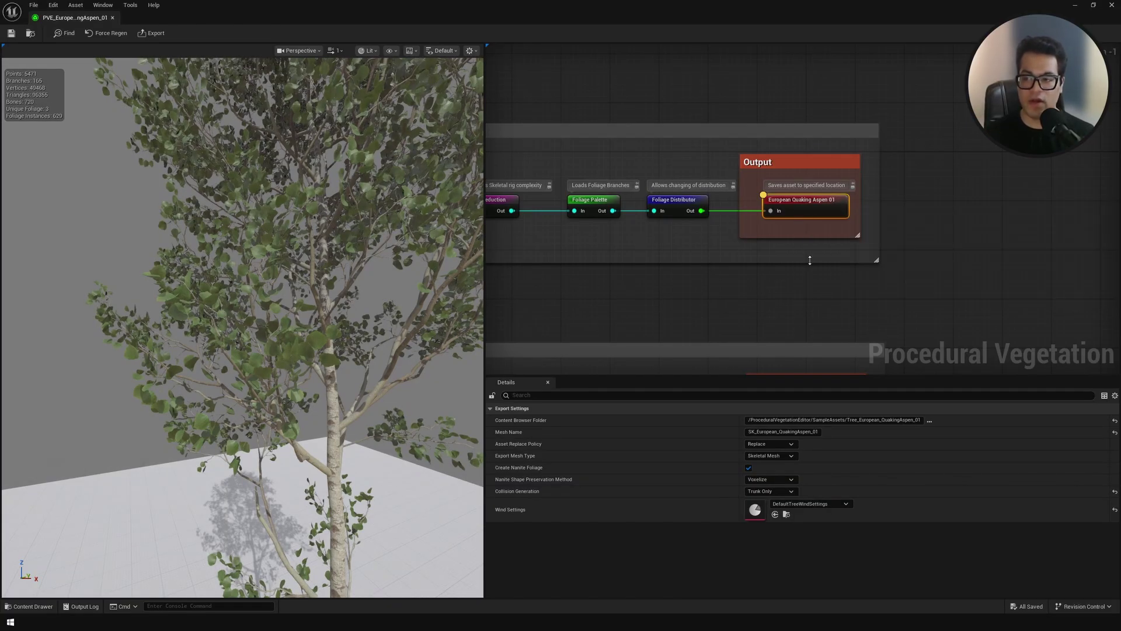
pyautogui.hotkey('ctrl', 'l')
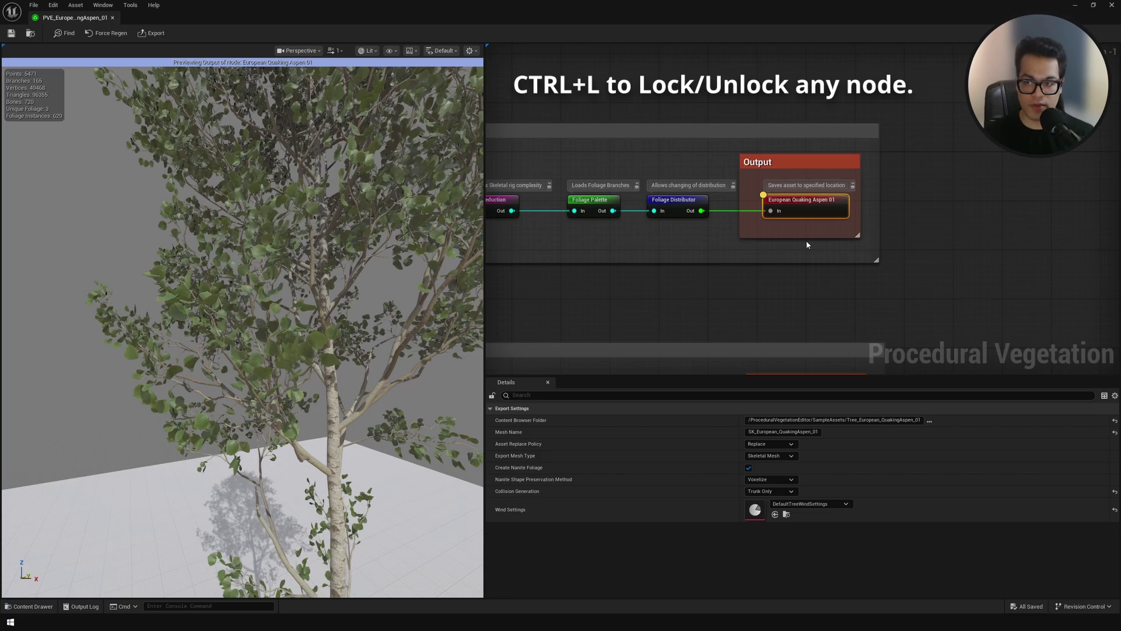
pyautogui.moveTo(822, 215)
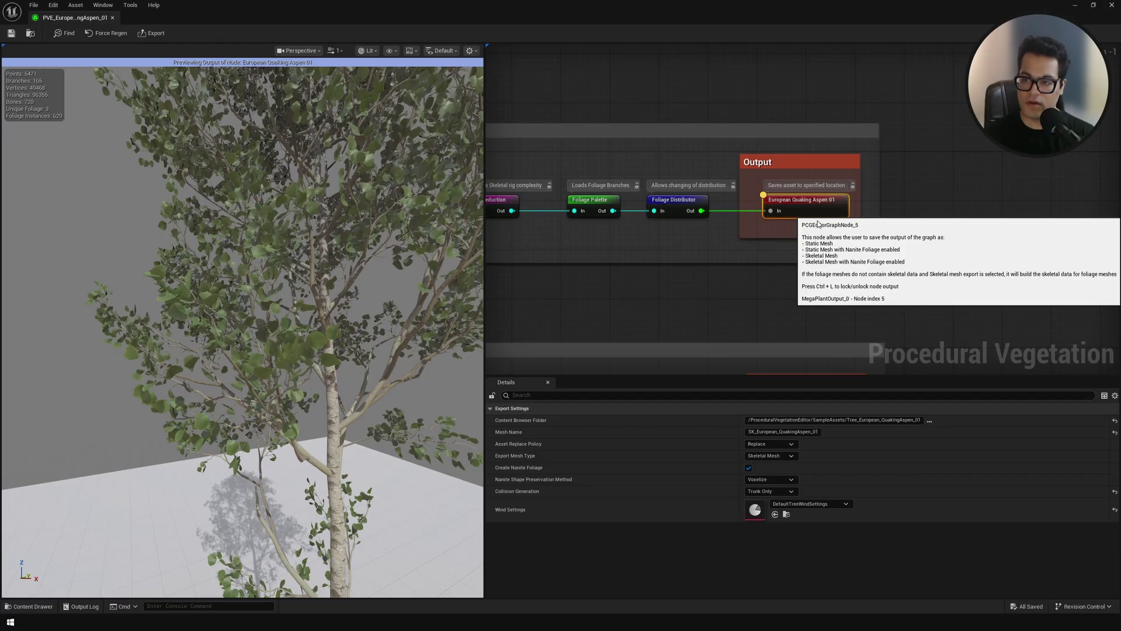
pyautogui.moveTo(818, 224); pyautogui.dragTo(987, 275, button='right')
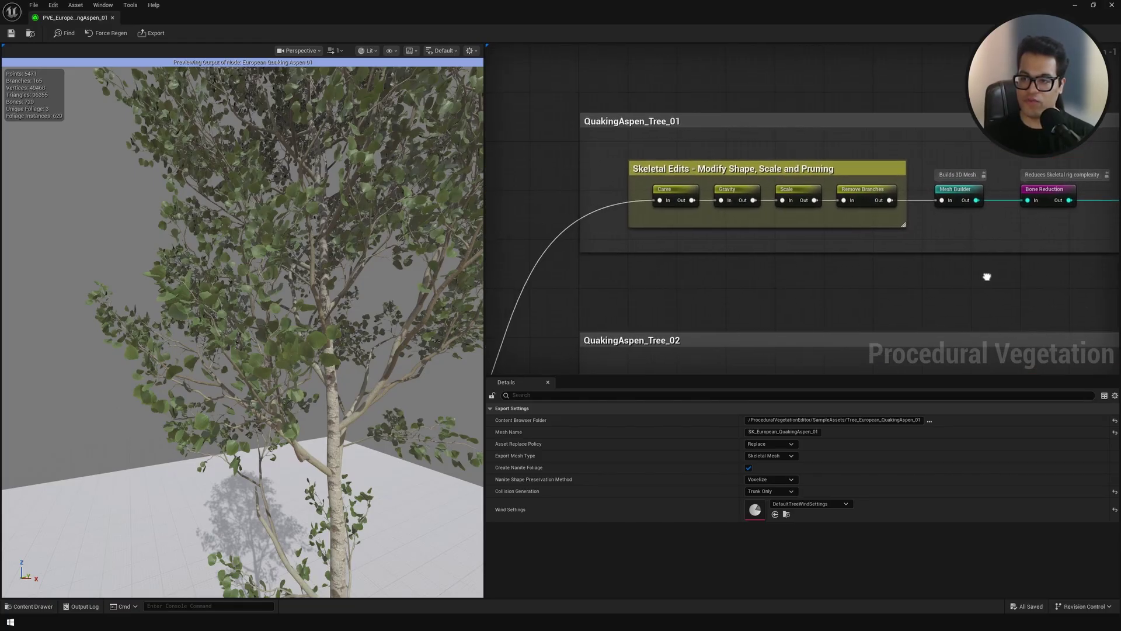
# In QuakingAspen_Tree_01's Carve node, set Carve Basis to From Bottom and raise Carve to about 0.22
pyautogui.click(683, 191)
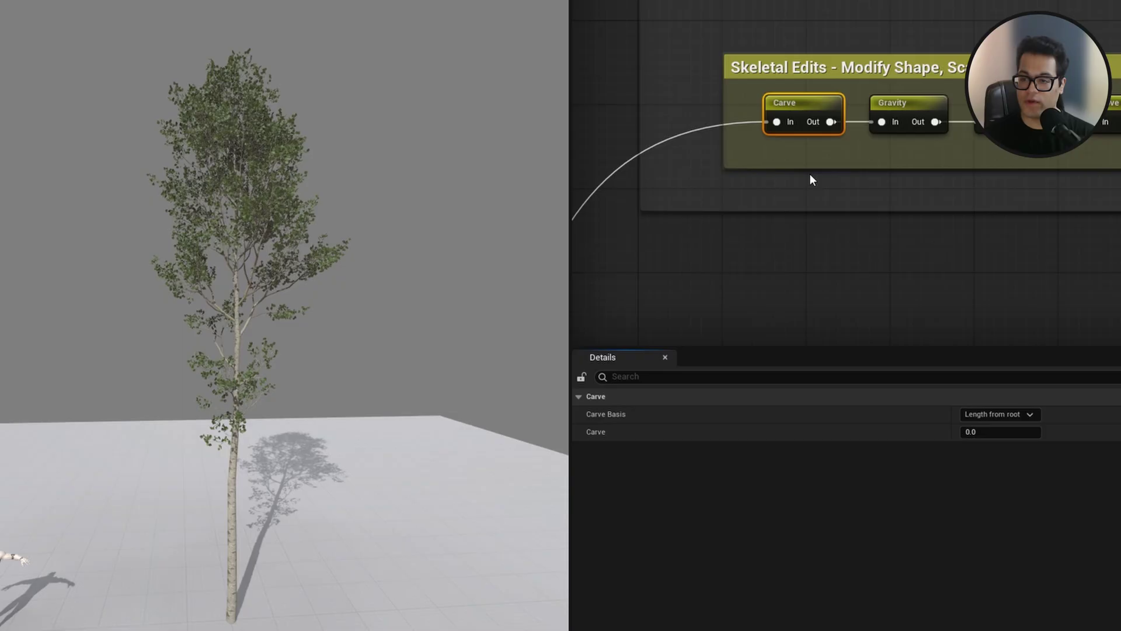
pyautogui.click(987, 413)
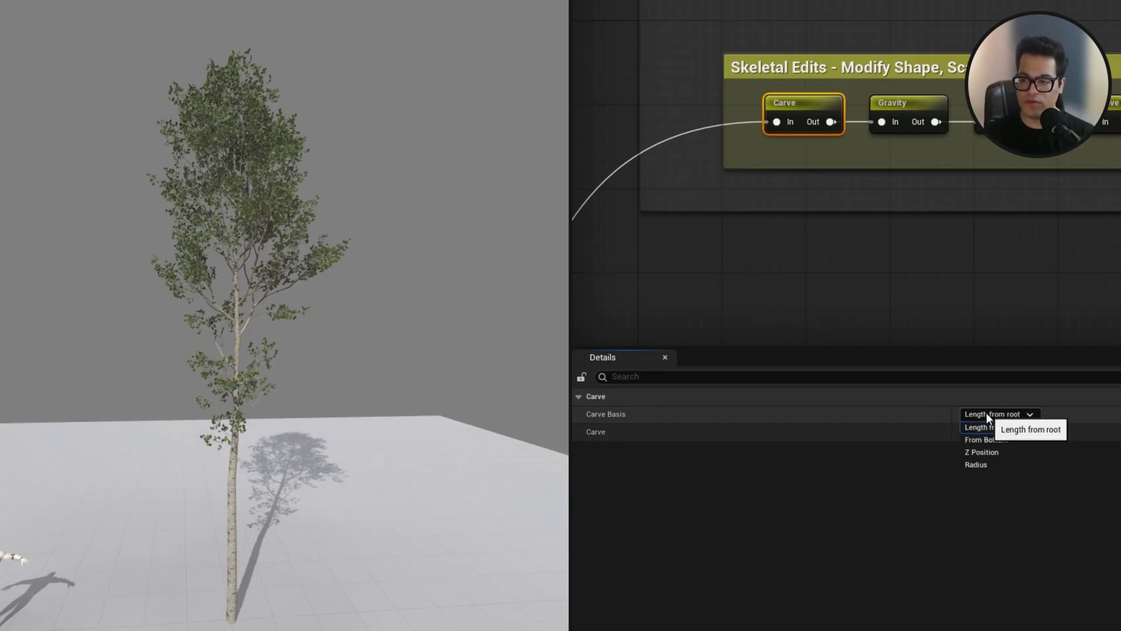
pyautogui.click(990, 439)
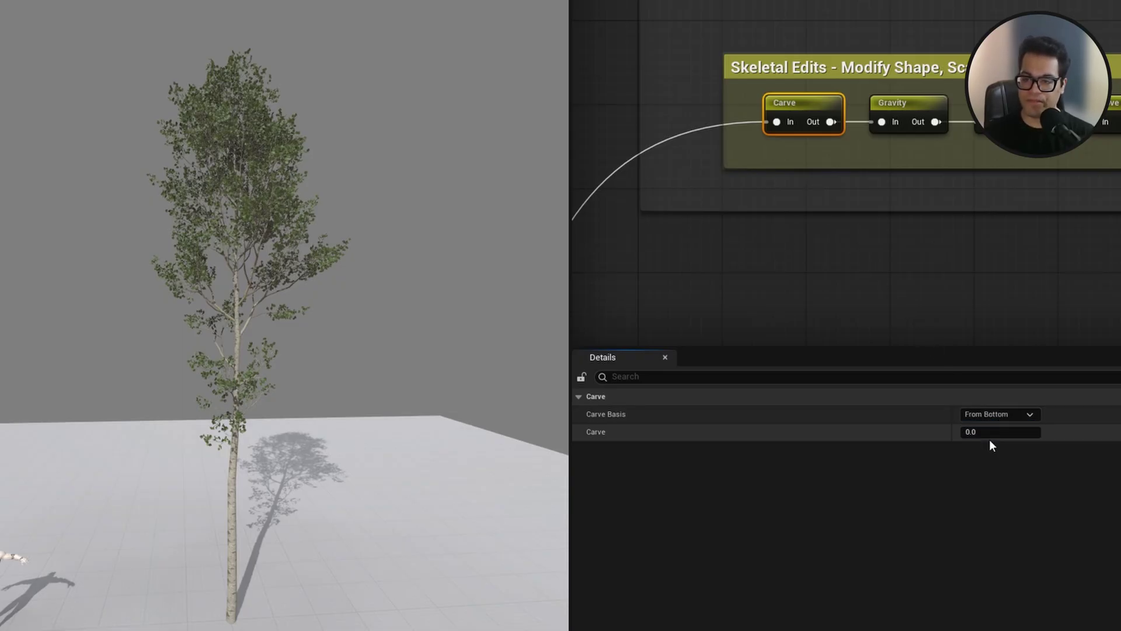
pyautogui.moveTo(980, 436); pyautogui.dragTo(986, 435)
pyautogui.moveTo(363, 350)
pyautogui.mouseDown(button='right')
pyautogui.moveTo(348, 403)
pyautogui.moveTo(374, 368)
pyautogui.mouseUp(button='right')
pyautogui.press('w')
pyautogui.press('s')
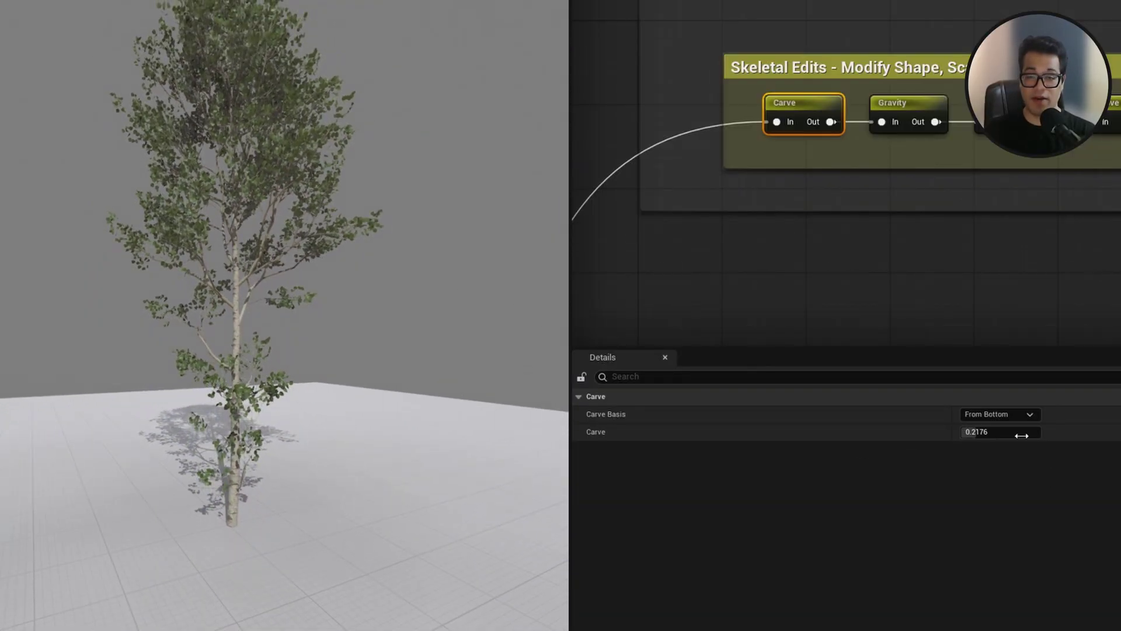
# Fine-tune the Carve amount while checking the shortened trunk from different angles
pyautogui.moveTo(1022, 434)
pyautogui.mouseDown()
pyautogui.moveTo(1034, 435)
pyautogui.moveTo(1017, 435)
pyautogui.mouseUp()
pyautogui.press('w')
pyautogui.moveTo(374, 350); pyautogui.dragTo(334, 353, button='right')
pyautogui.moveTo(1017, 431)
pyautogui.mouseDown()
pyautogui.moveTo(992, 431)
pyautogui.moveTo(1022, 431)
pyautogui.moveTo(1012, 431)
pyautogui.mouseUp()
pyautogui.moveTo(391, 308)
pyautogui.keyDown('alt'); pyautogui.mouseDown()
pyautogui.moveTo(467, 310)
pyautogui.moveTo(392, 323)
pyautogui.mouseUp(); pyautogui.keyUp('alt')
# In the Gravity node, raise Gravity to about 0.67 and shift the X direction slightly to about -0.024
pyautogui.click(908, 113)
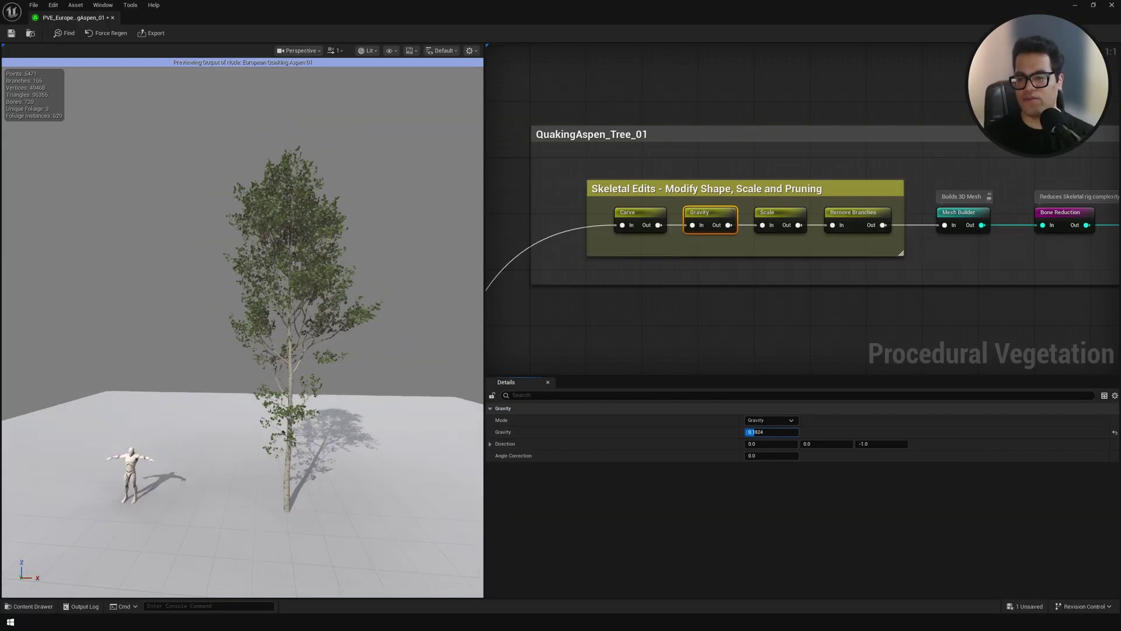
pyautogui.moveTo(766, 433); pyautogui.dragTo(768, 434)
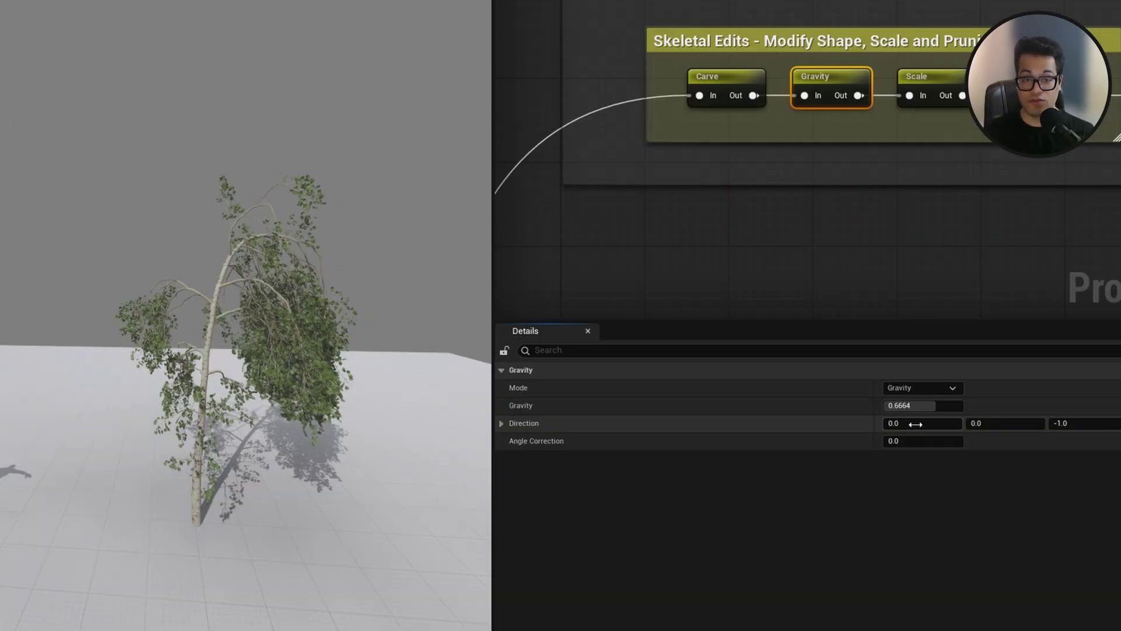
pyautogui.moveTo(919, 424)
pyautogui.mouseDown()
pyautogui.moveTo(910, 422)
pyautogui.moveTo(921, 406)
pyautogui.mouseUp()
pyautogui.moveTo(257, 315); pyautogui.dragTo(161, 306, button='right')
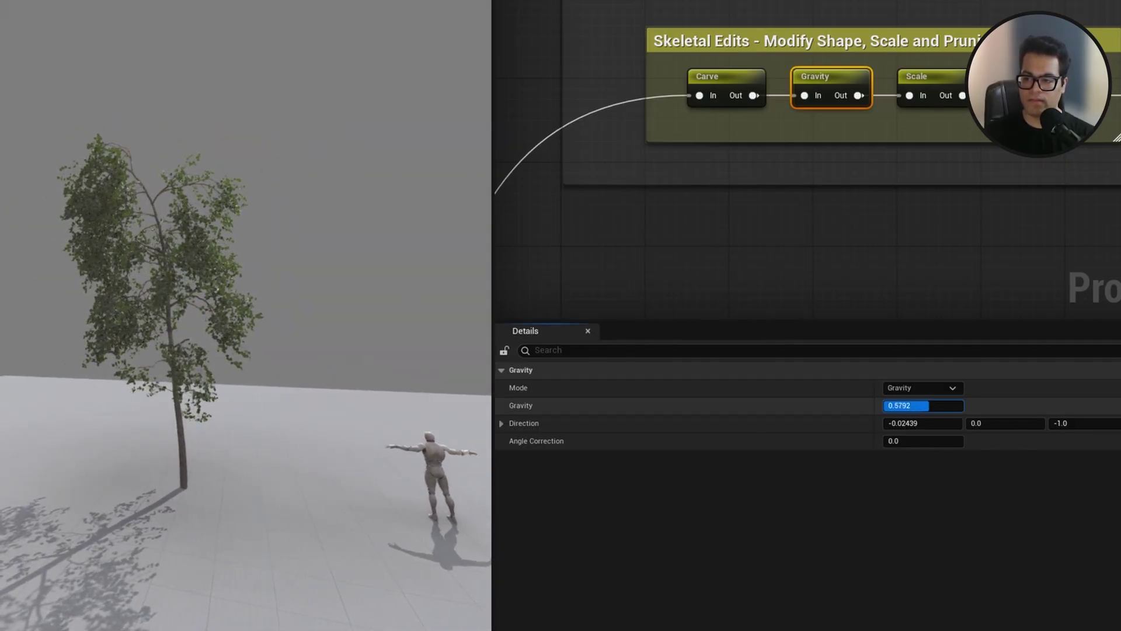
# Set Gravity to 0.6 and try different X directions, such as about -0.54, to bend the tree sideways
pyautogui.moveTo(923, 405); pyautogui.dragTo(934, 406)
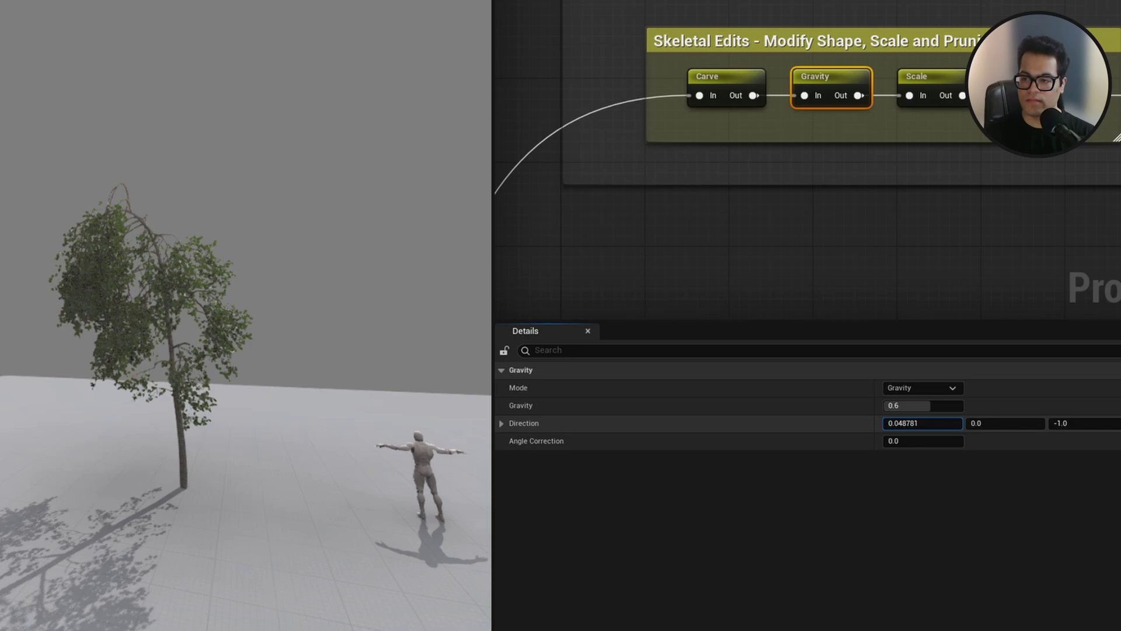
pyautogui.moveTo(935, 430)
pyautogui.mouseDown()
pyautogui.moveTo(902, 429)
pyautogui.moveTo(931, 430)
pyautogui.mouseUp()
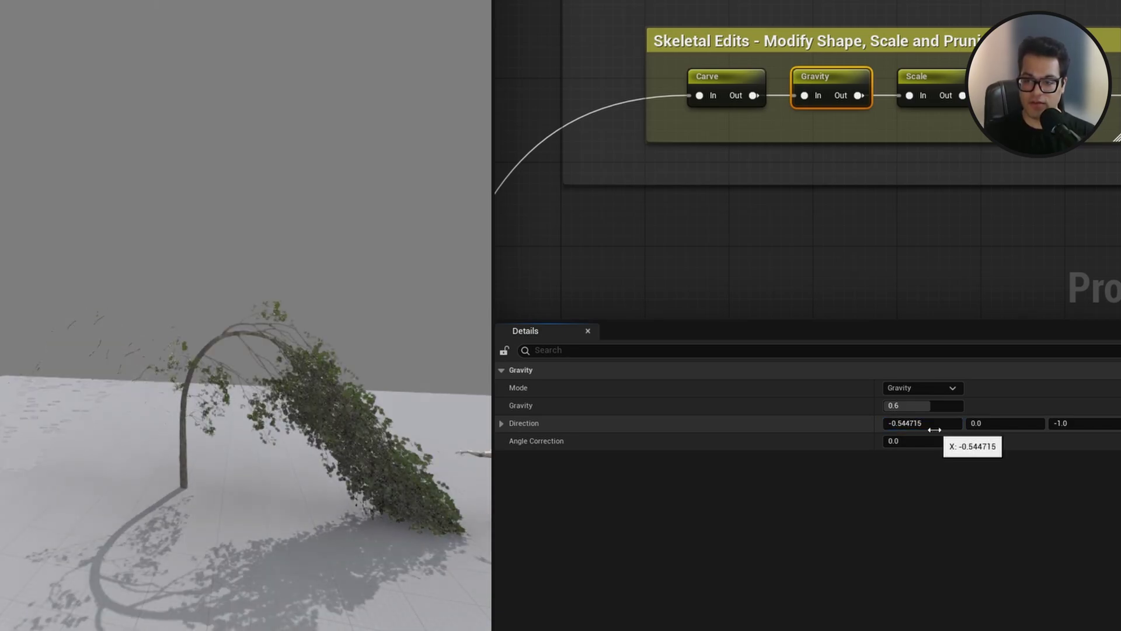
pyautogui.keyDown('alt'); pyautogui.moveTo(327, 351); pyautogui.dragTo(193, 356); pyautogui.keyUp('alt')
pyautogui.keyDown('alt'); pyautogui.moveTo(260, 271); pyautogui.dragTo(105, 271); pyautogui.keyUp('alt')
pyautogui.scroll(-5, 261, 270)
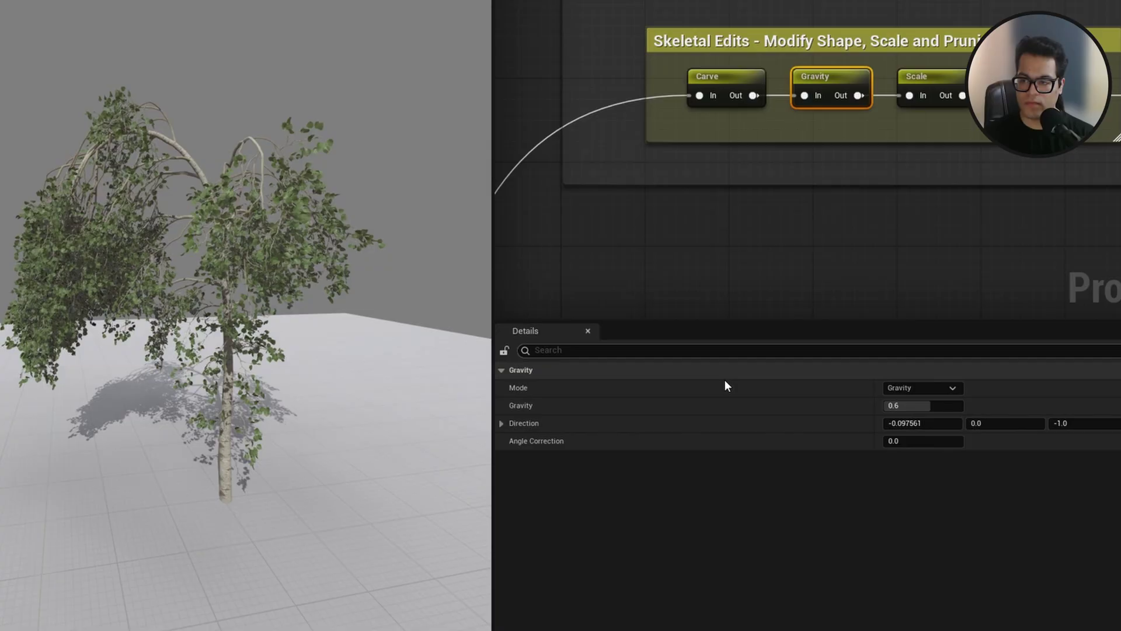
# Set the node's Gravity to 0.2 and its X direction to 0, and view the whole tree beside the mannequin
pyautogui.click(939, 410)
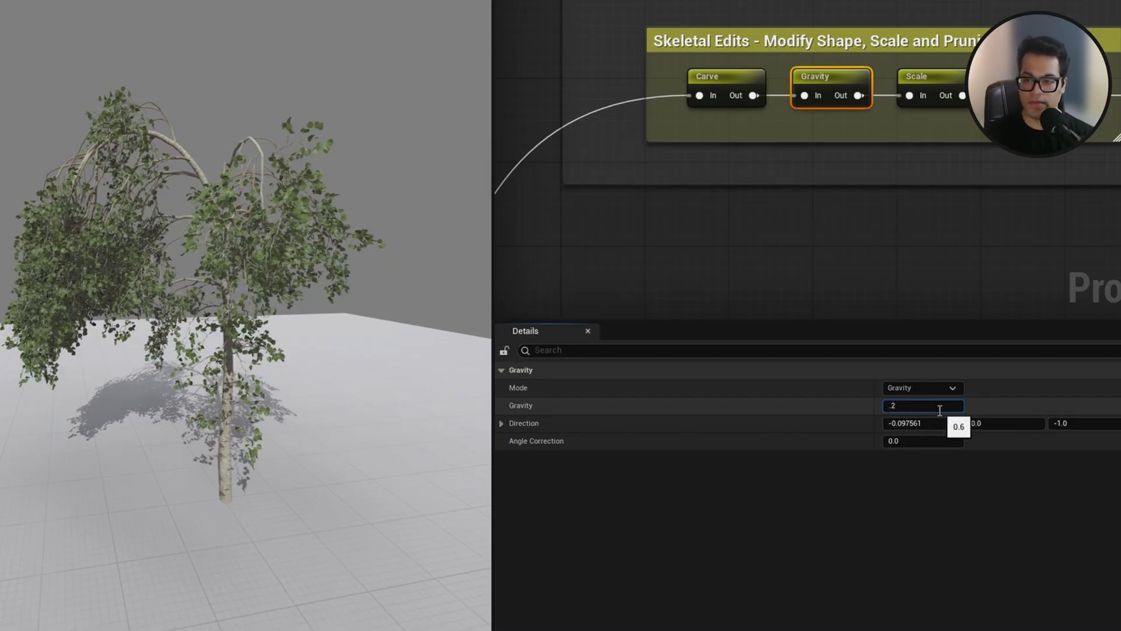
pyautogui.click(935, 422)
pyautogui.write('0')
pyautogui.press('Return')
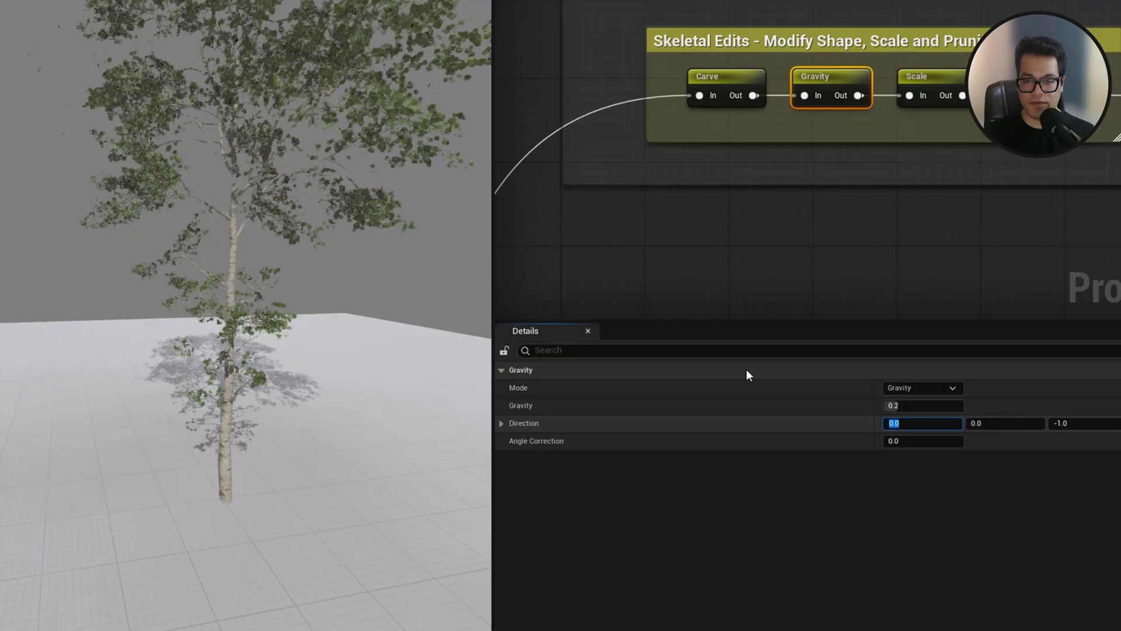
pyautogui.moveTo(350, 257); pyautogui.dragTo(348, 255, button='right')
pyautogui.moveTo(348, 255); pyautogui.dragTo(327, 251, button='right')
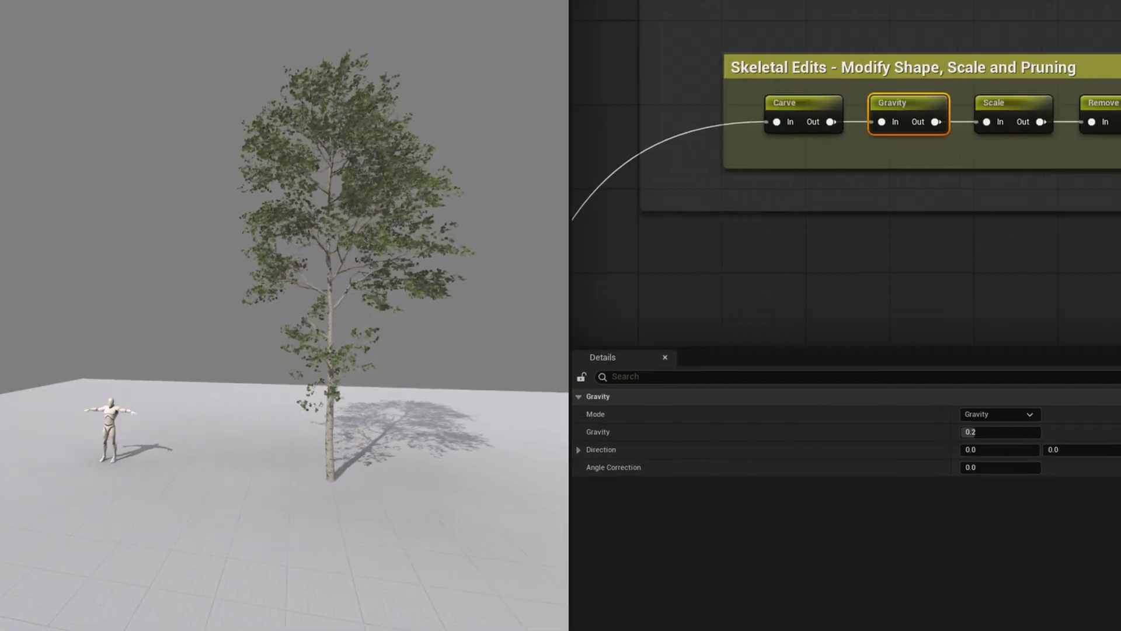
pyautogui.moveTo(350, 141); pyautogui.dragTo(454, 153, button='right')
# Try enlarging the tree with the Scale node, then return Scale to 1
pyautogui.click(1023, 104)
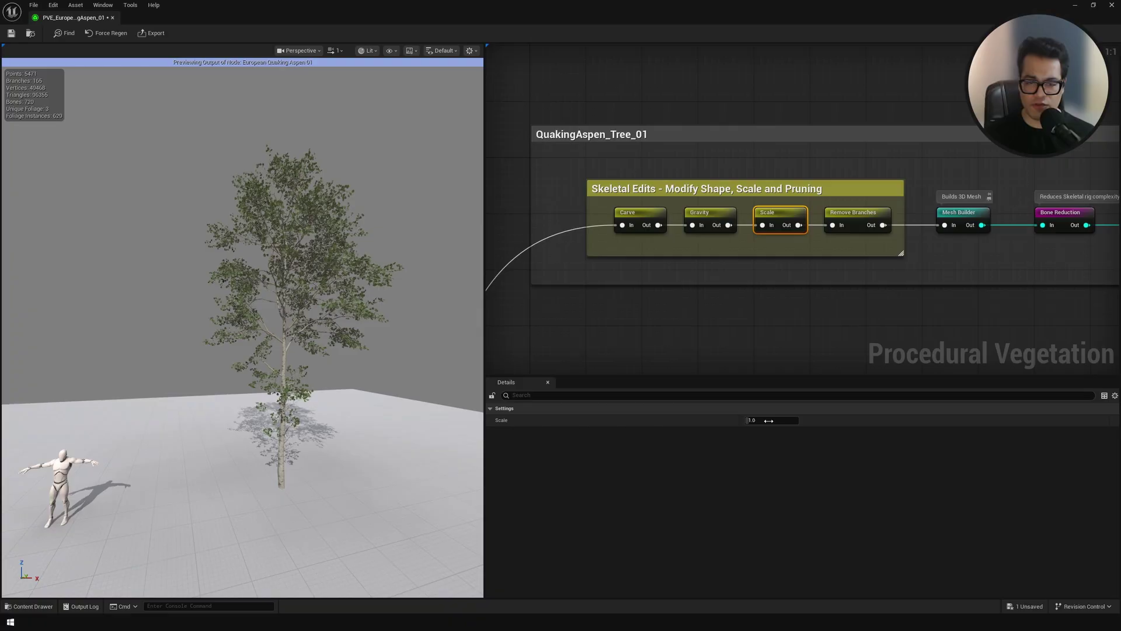
pyautogui.moveTo(769, 421)
pyautogui.mouseDown()
pyautogui.moveTo(801, 421)
pyautogui.moveTo(775, 420)
pyautogui.mouseUp()
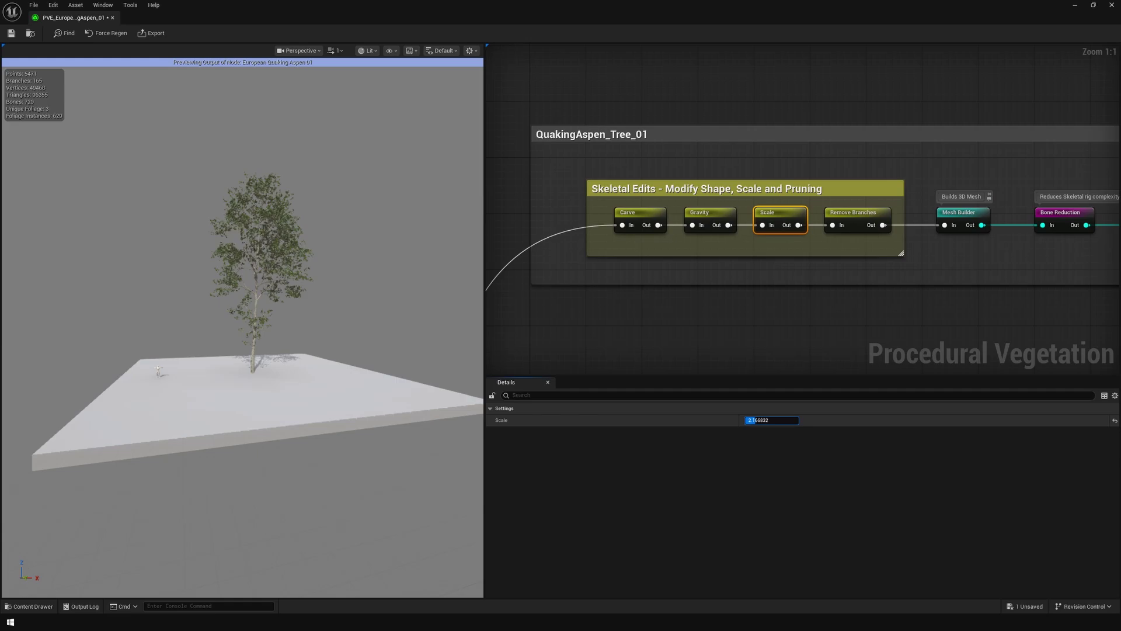
pyautogui.write('1')
pyautogui.press('Return')
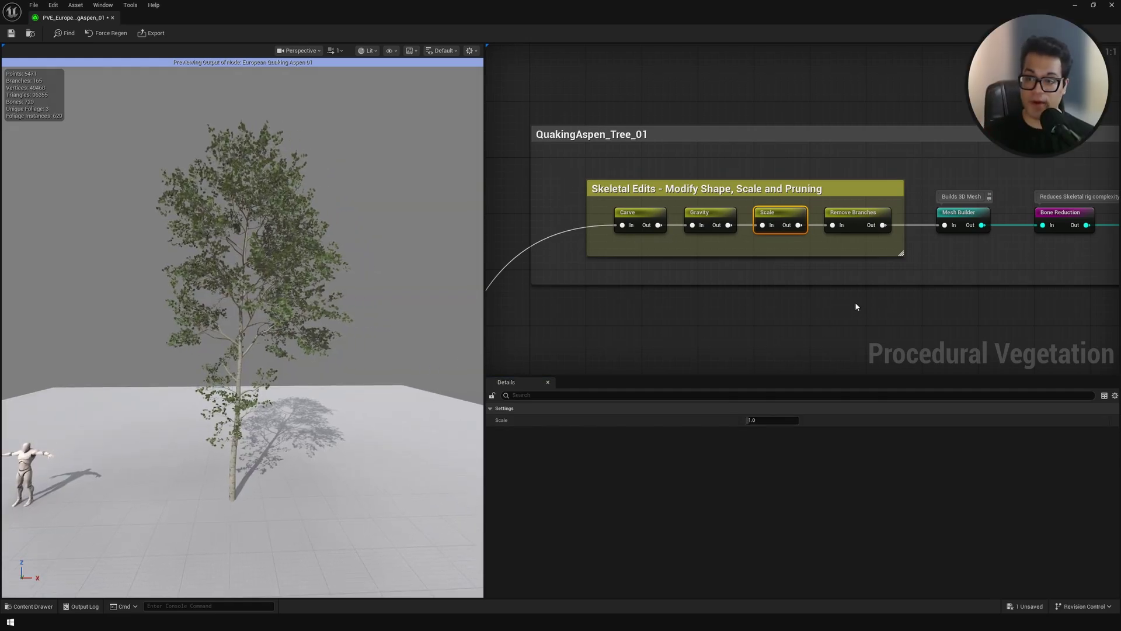
# In the Remove Branches node, use Light as the Branch Remove Basis and set Threshold to about 0.4064, checking the tree all around
pyautogui.moveTo(857, 306); pyautogui.dragTo(732, 329, button='right')
pyautogui.click(726, 250)
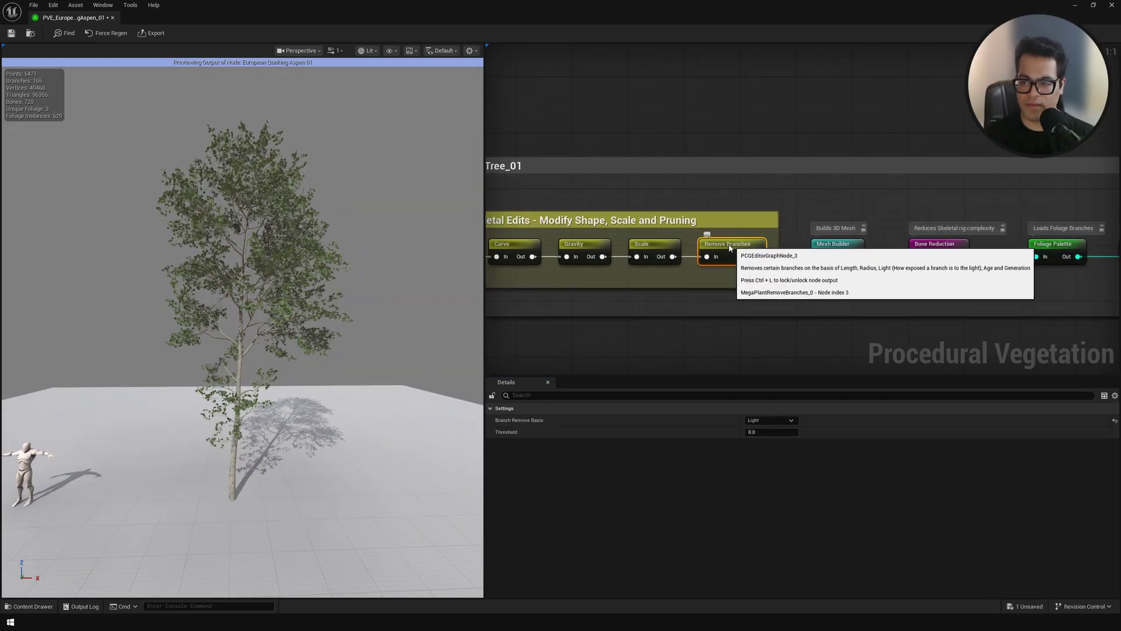
pyautogui.click(766, 421)
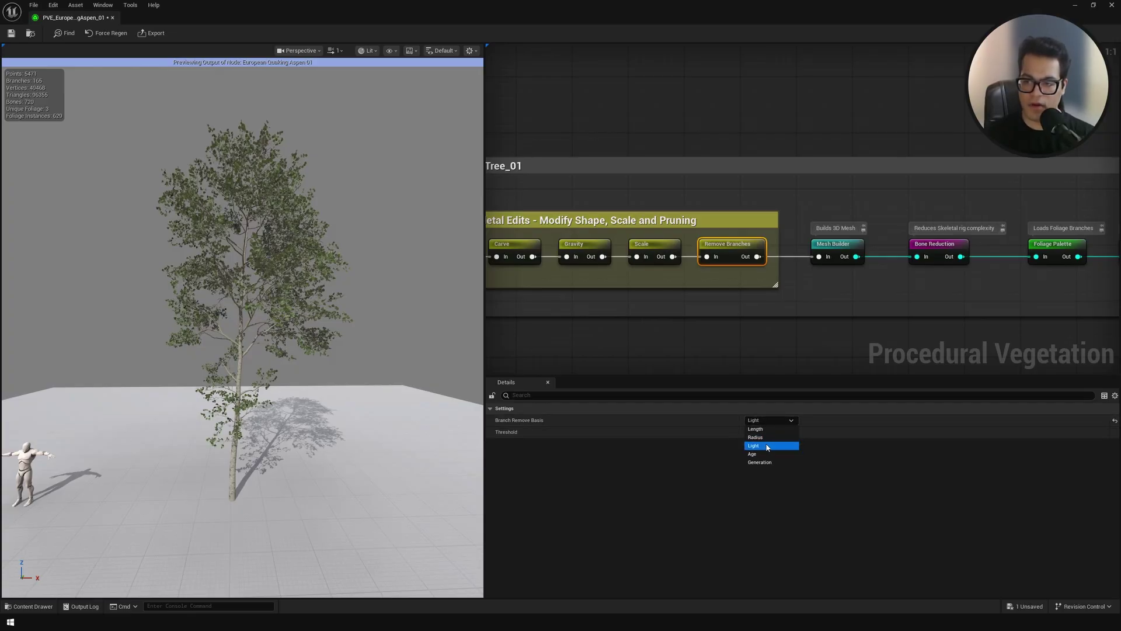
pyautogui.click(767, 446)
pyautogui.moveTo(767, 432); pyautogui.dragTo(771, 432)
pyautogui.keyDown('alt'); pyautogui.moveTo(351, 327); pyautogui.dragTo(146, 328); pyautogui.keyUp('alt')
pyautogui.moveTo(771, 432); pyautogui.dragTo(772, 432)
pyautogui.keyDown('alt'); pyautogui.moveTo(328, 327); pyautogui.dragTo(82, 327); pyautogui.keyUp('alt')
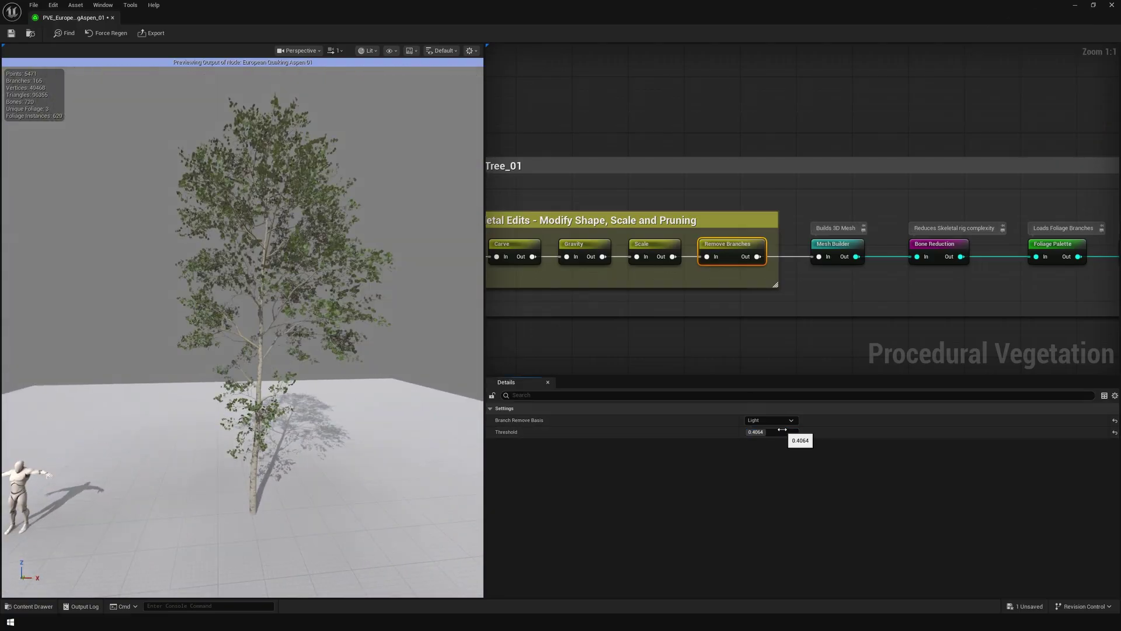
pyautogui.click(780, 421)
pyautogui.moveTo(350, 327); pyautogui.dragTo(151, 321, button='right')
pyautogui.moveTo(309, 261); pyautogui.dragTo(134, 260, button='right')
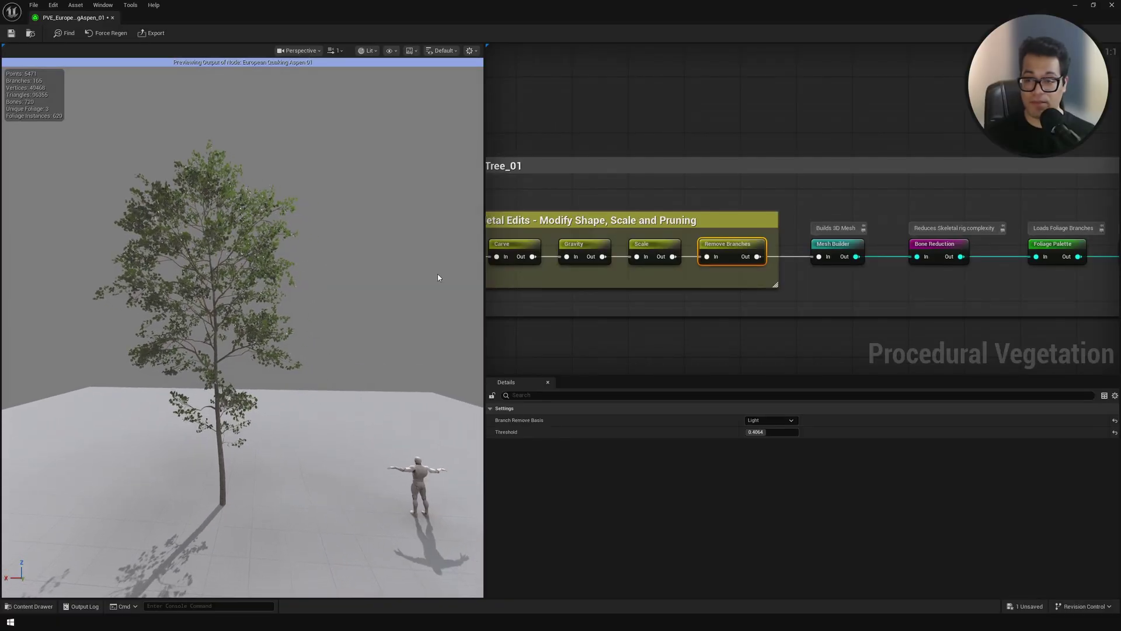
# Unlock the viewport preview from the European Quaking Aspen 01 output node and preview the Mesh Builder node instead
pyautogui.moveTo(872, 340); pyautogui.dragTo(772, 325, button='right')
pyautogui.click(733, 229)
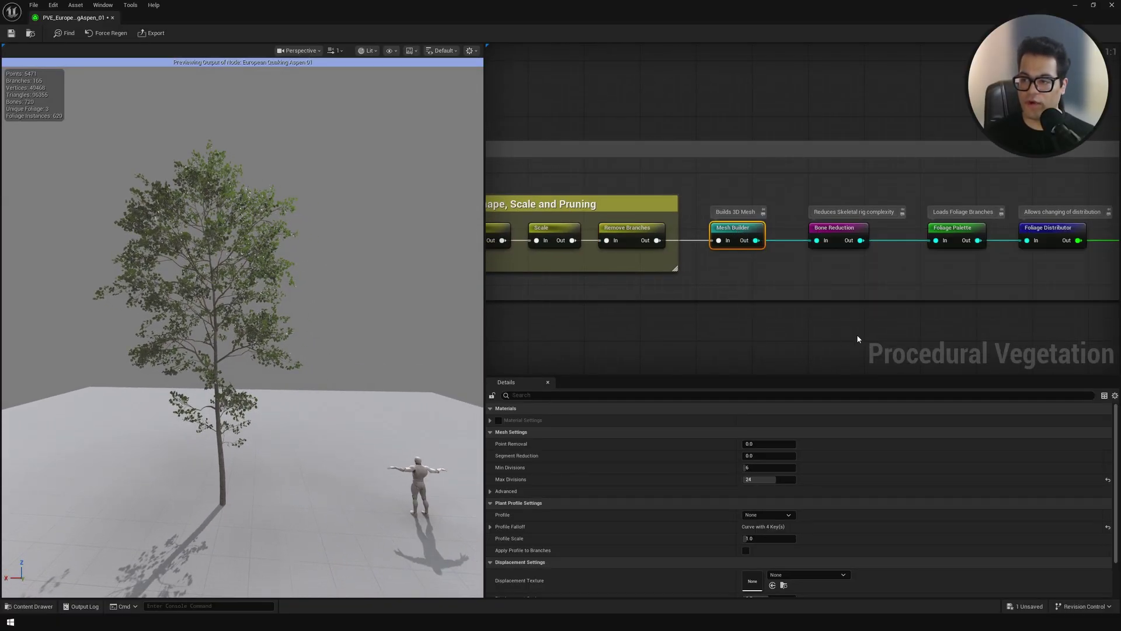
pyautogui.moveTo(858, 339); pyautogui.dragTo(604, 302, button='right')
pyautogui.click(902, 219)
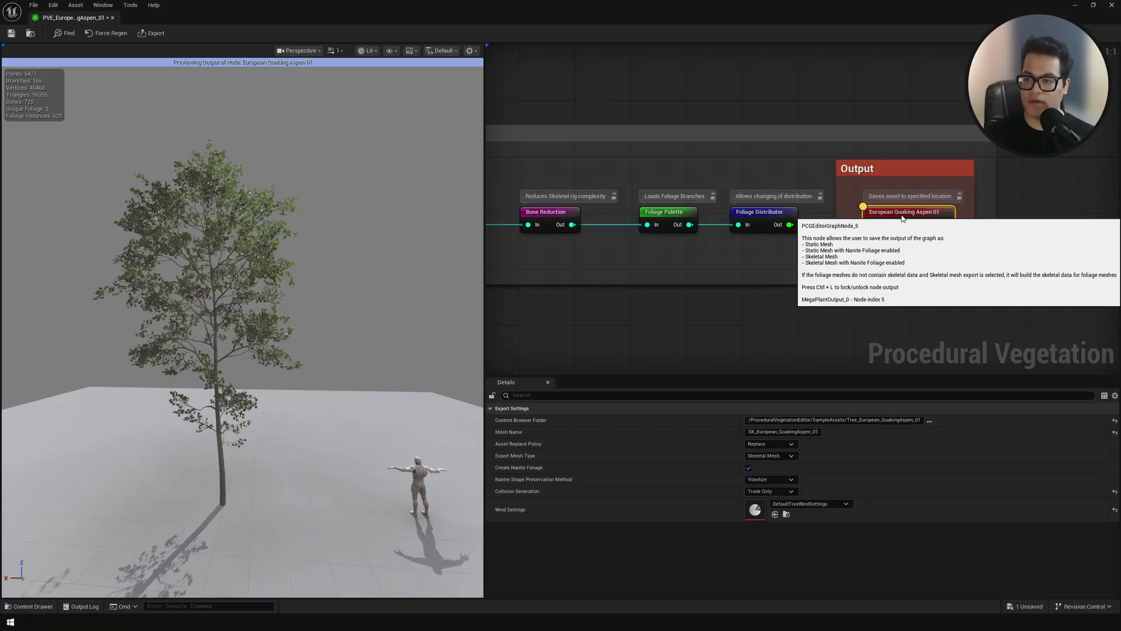
pyautogui.hotkey('ctrl', 'l')
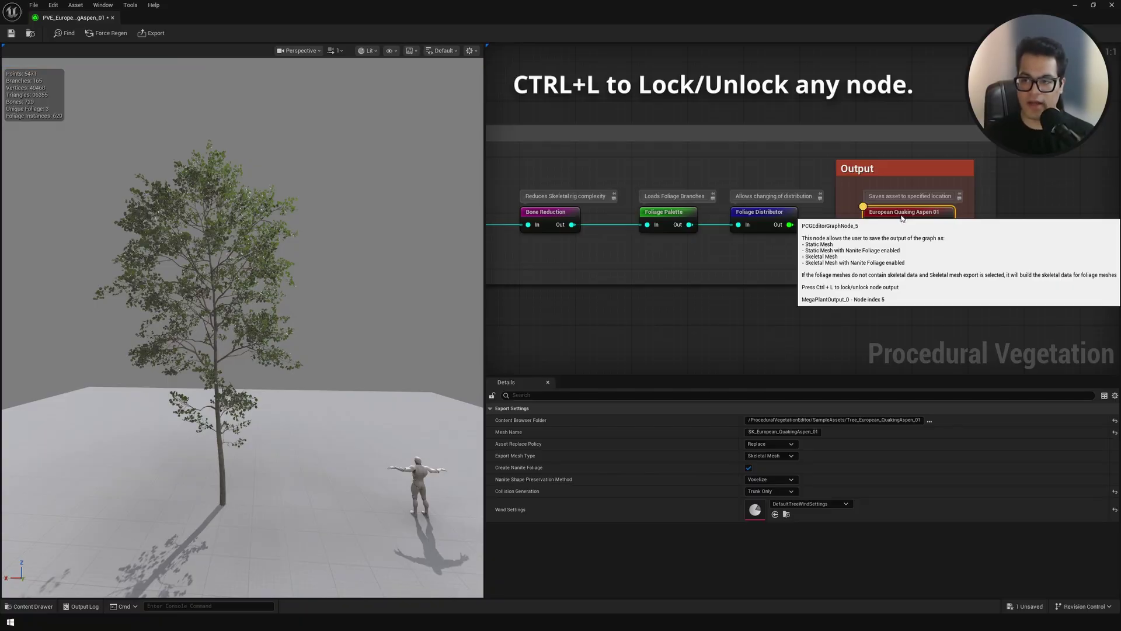
pyautogui.moveTo(706, 288); pyautogui.dragTo(850, 294, button='right')
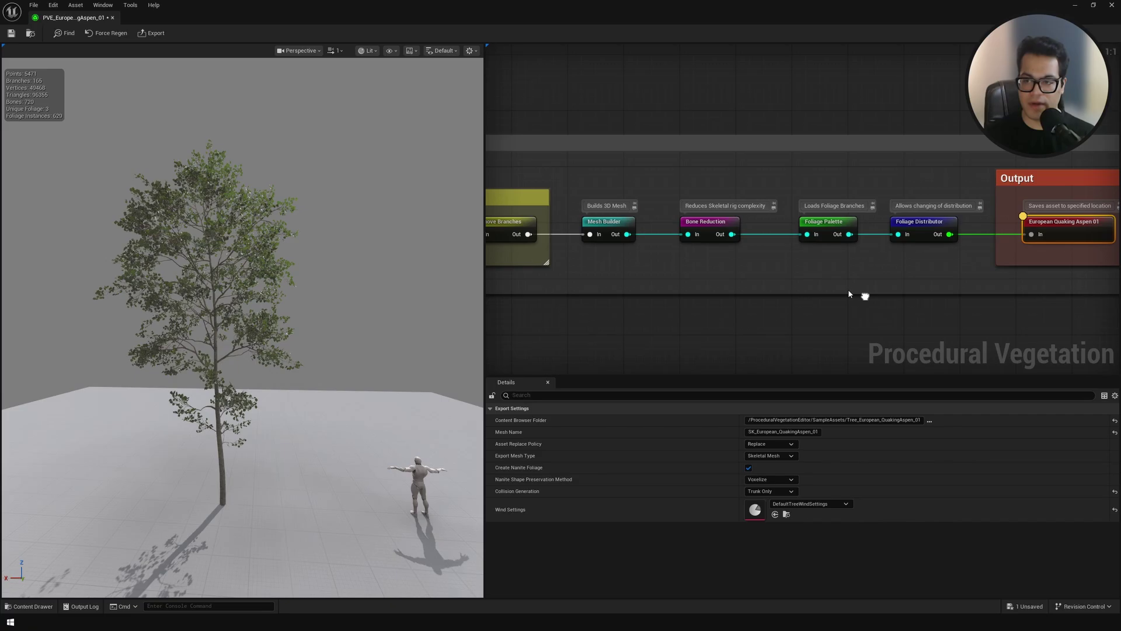
pyautogui.click(617, 222)
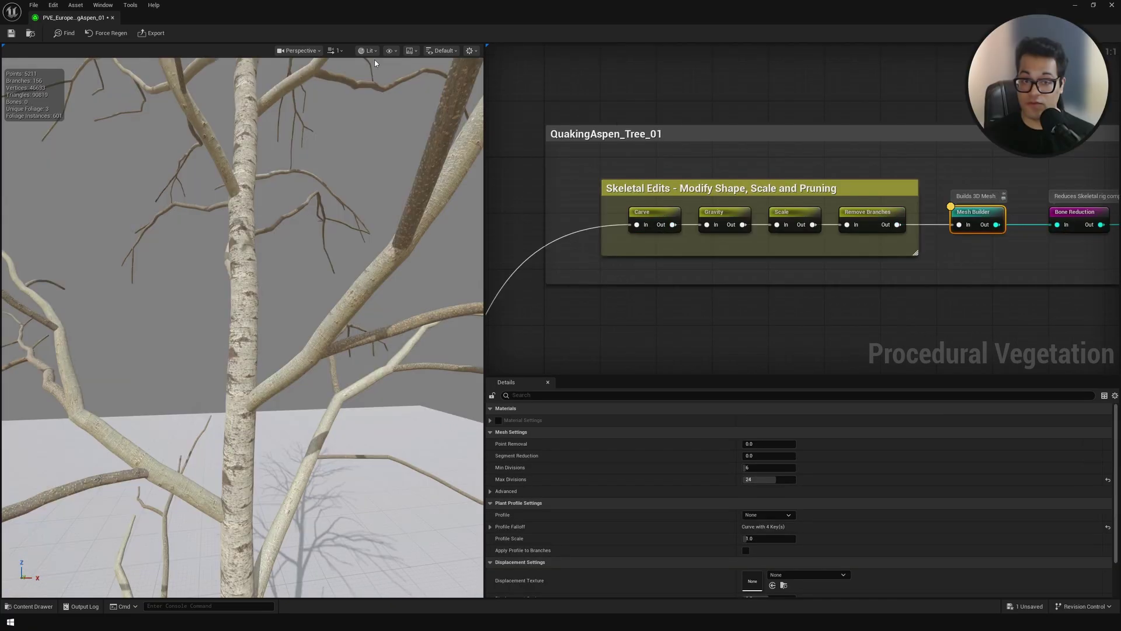
# In wireframe view, set the Mesh Builder's Segment Reduction to about 0.328, Max Divisions to 6 and Min Divisions to 12
pyautogui.click(368, 51)
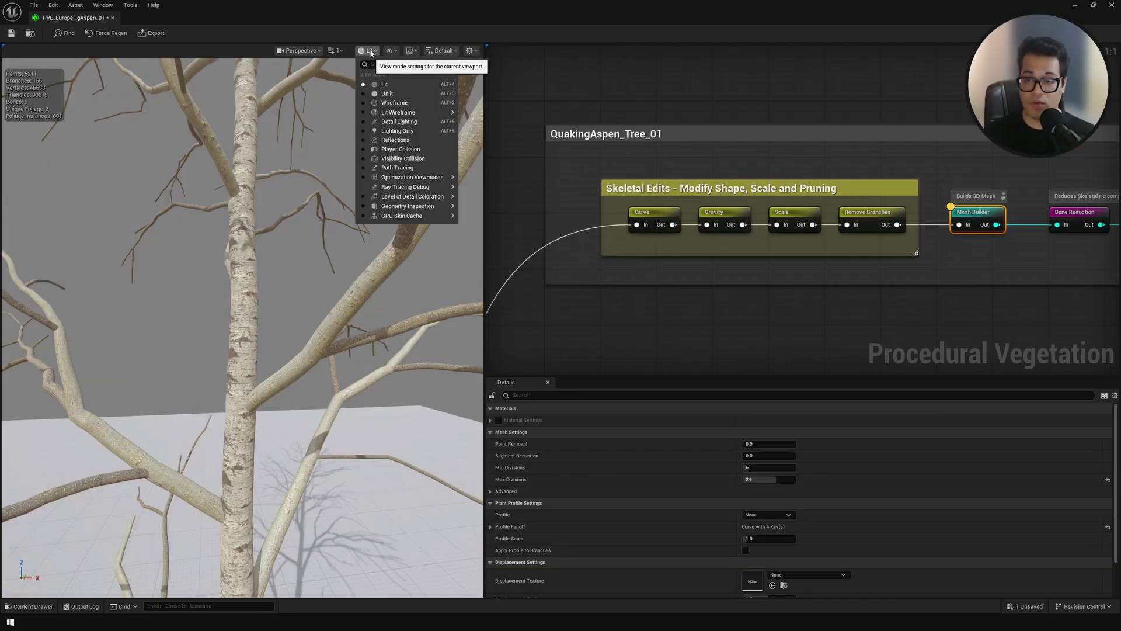
pyautogui.click(389, 100)
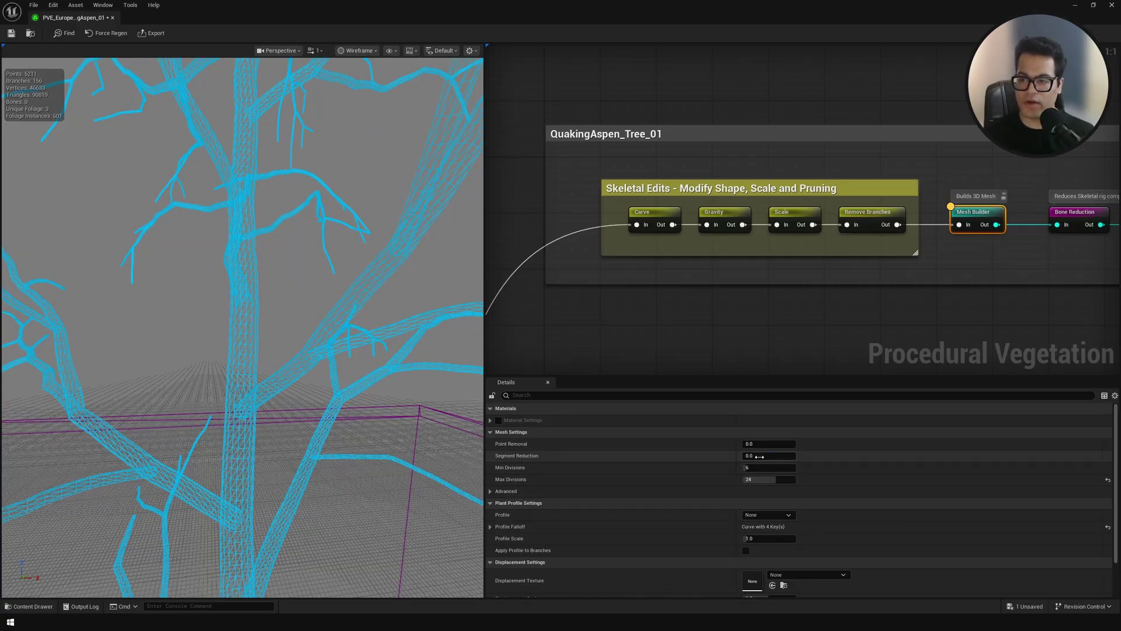
pyautogui.moveTo(759, 456); pyautogui.dragTo(765, 457)
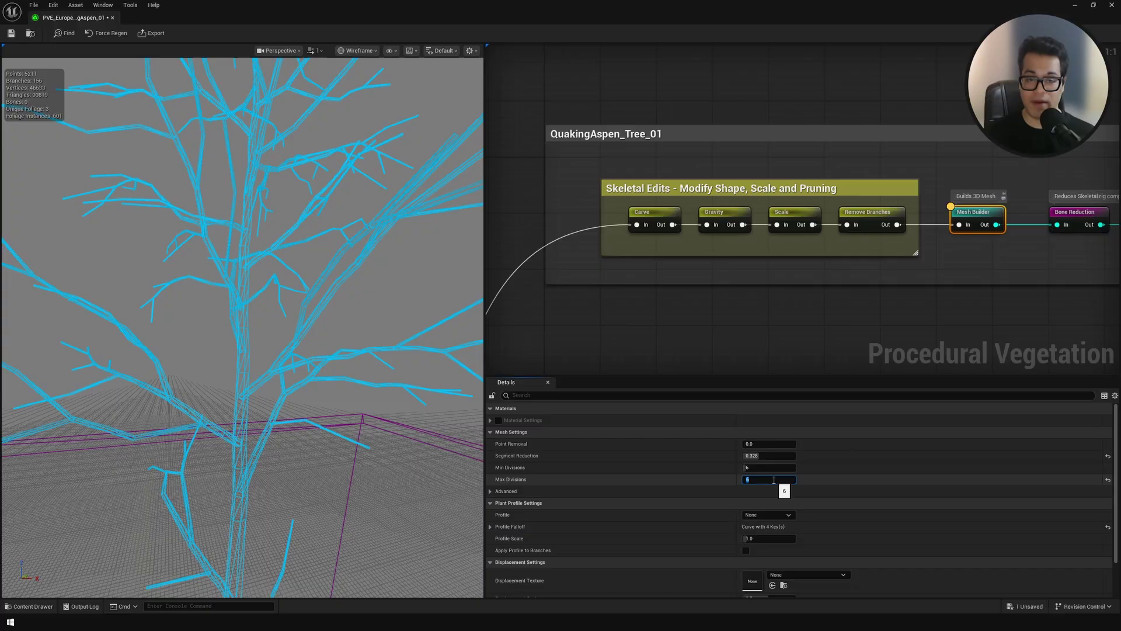
pyautogui.press('Return')
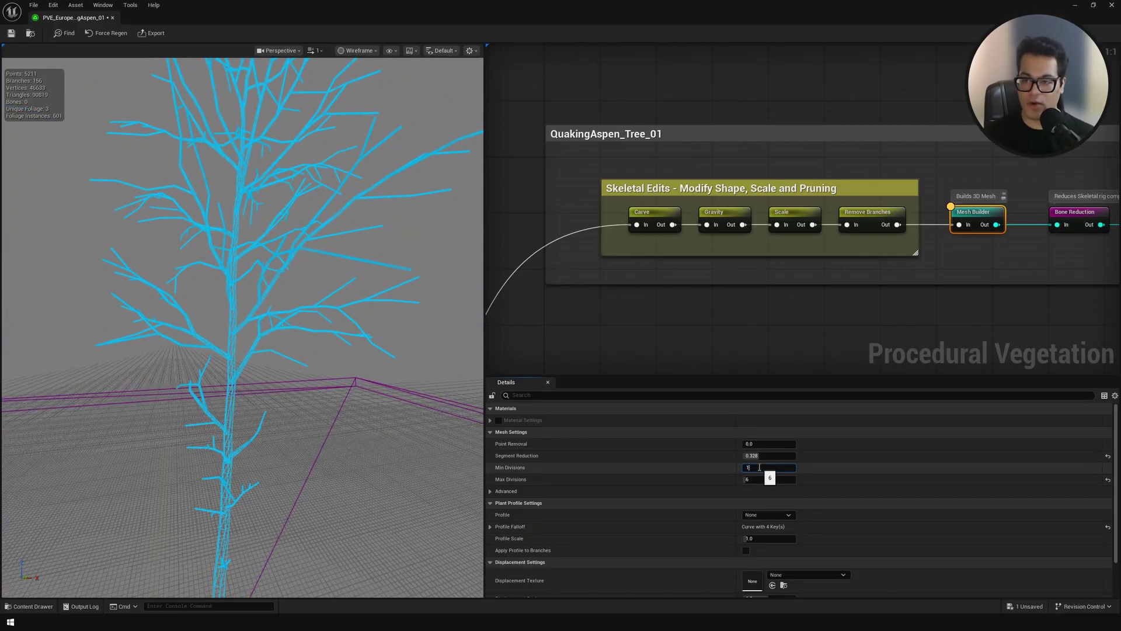
pyautogui.press('Return')
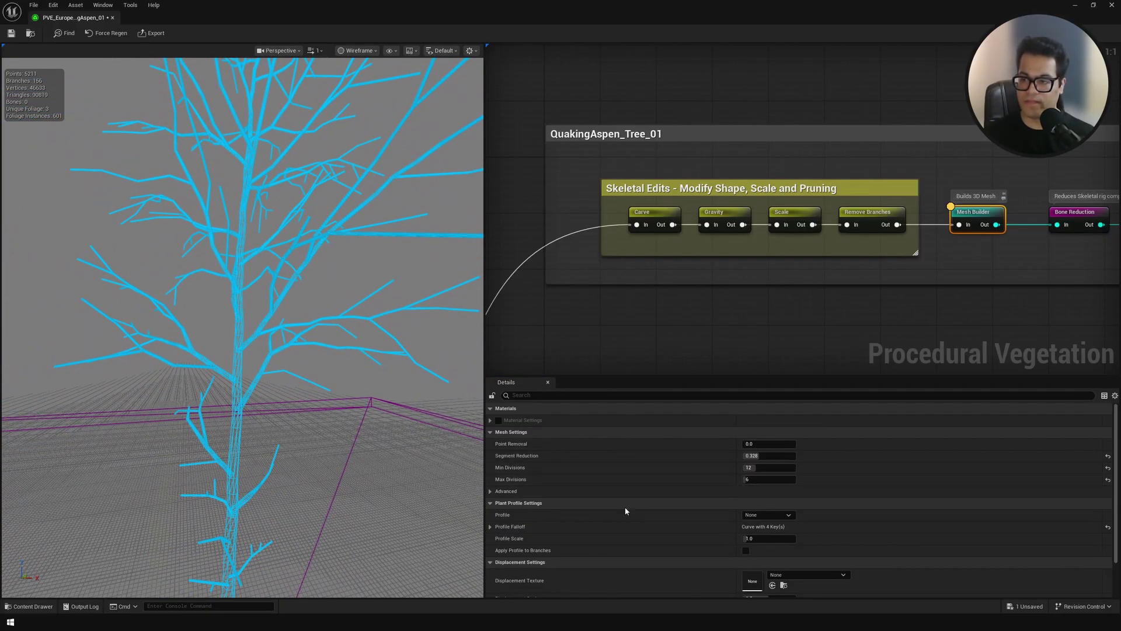
# Expand the Mesh Builder's Advanced mesh settings and look through the segment and retention options
pyautogui.click(490, 491)
pyautogui.scroll(-6, 652, 526)
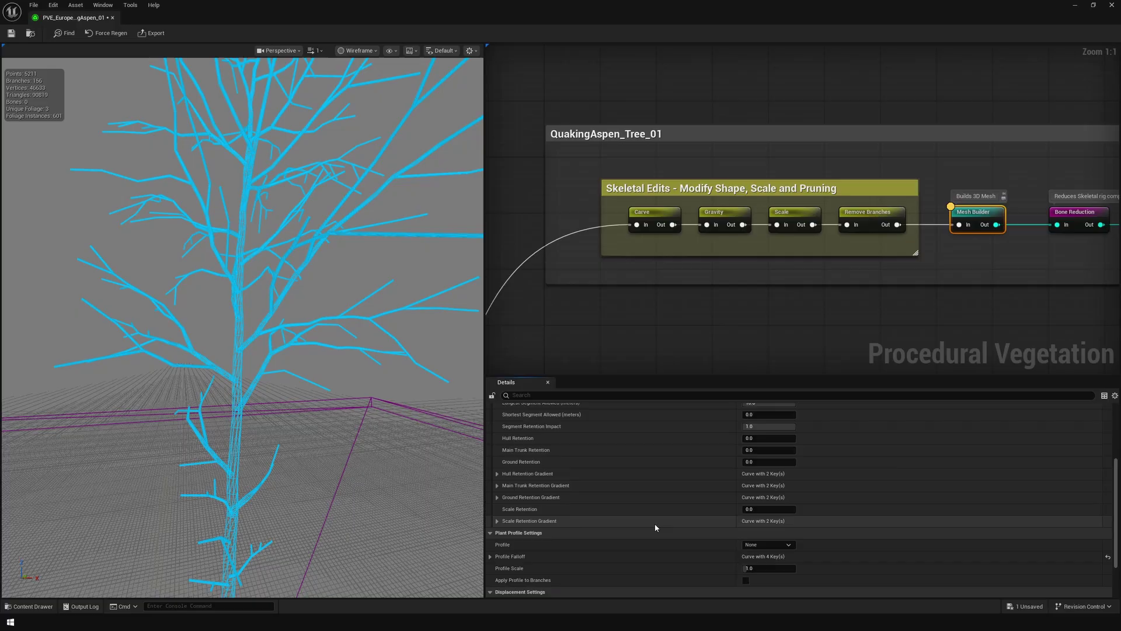
pyautogui.scroll(6, 654, 521)
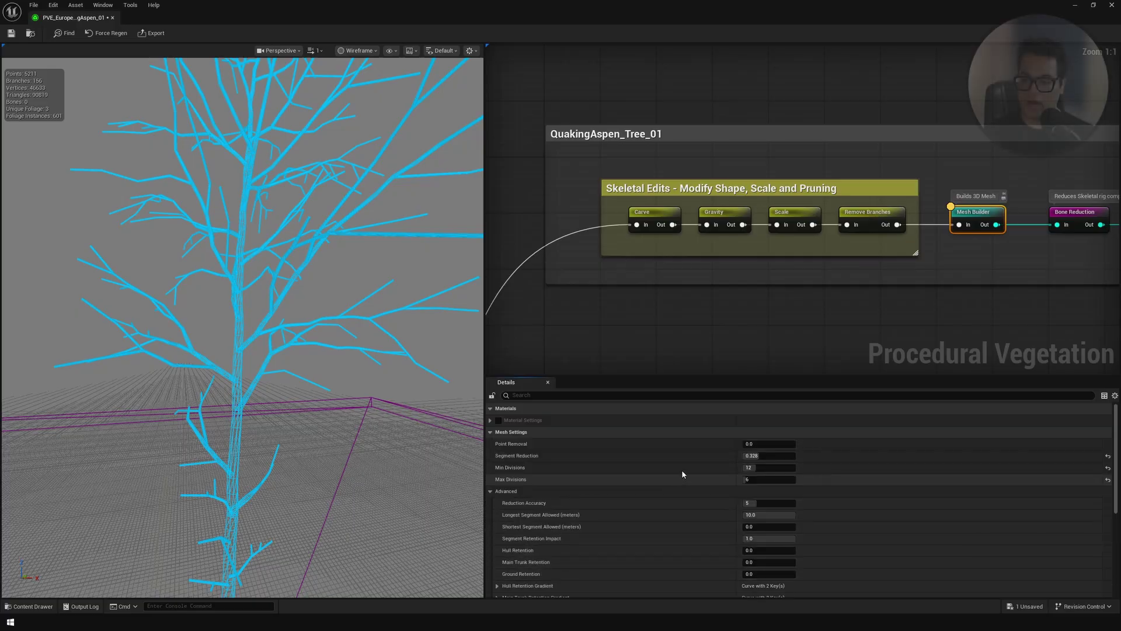
# Preview the Bone Reduction node's skeleton and switch the viewport back to Lit mode
pyautogui.moveTo(918, 291); pyautogui.dragTo(687, 326, button='right')
pyautogui.click(838, 254)
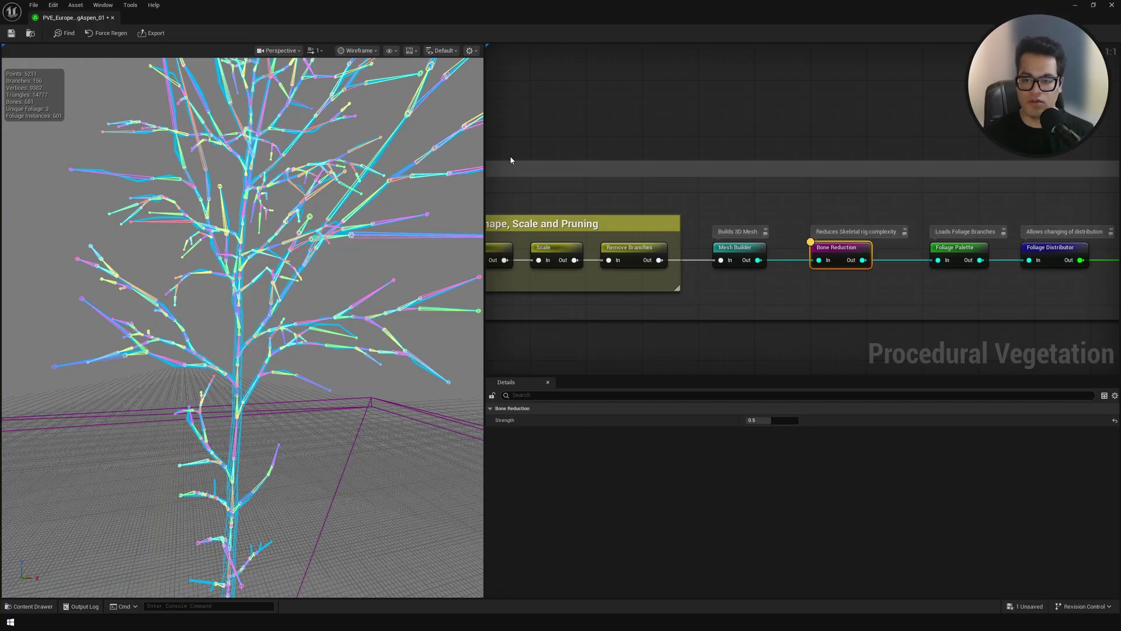
pyautogui.click(392, 51)
pyautogui.click(357, 50)
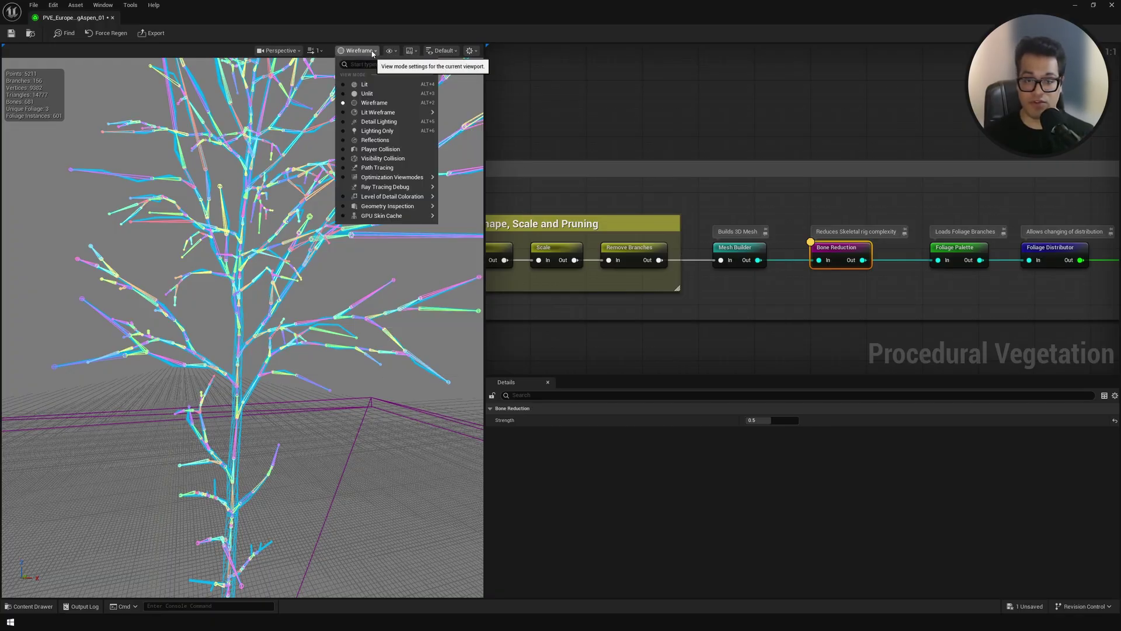
pyautogui.click(376, 86)
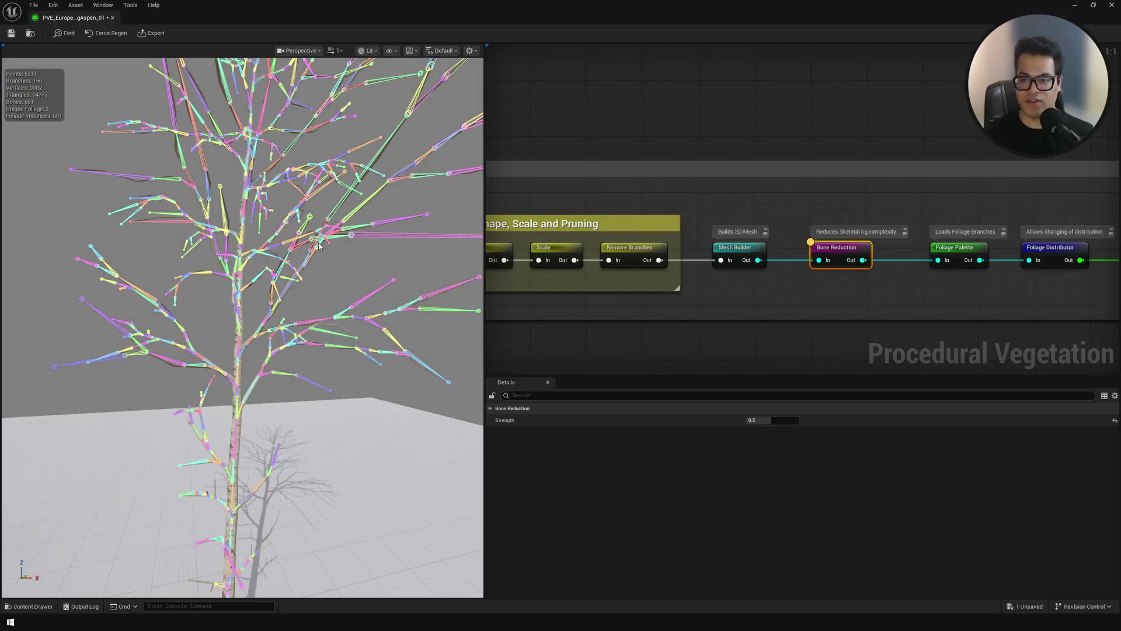
# Compare the tree's skeleton at different Bone Reduction strengths, ending with Strength at about 0.69
pyautogui.moveTo(894, 306); pyautogui.dragTo(852, 277, button='right')
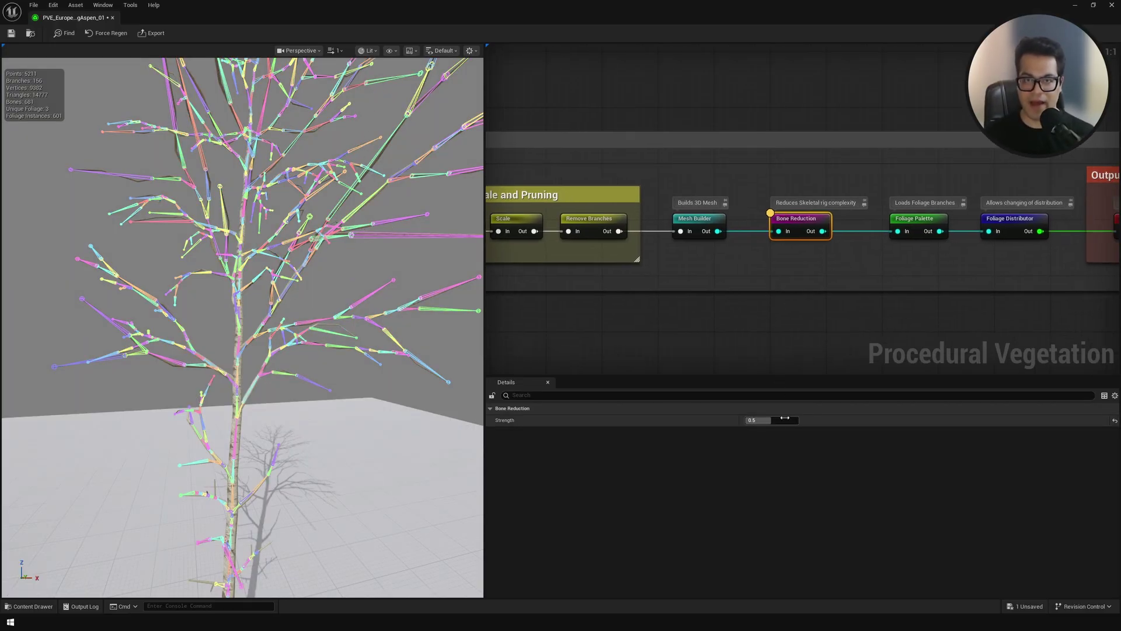
pyautogui.press('s')
pyautogui.moveTo(358, 370); pyautogui.dragTo(361, 400, button='right')
pyautogui.press('w')
pyautogui.moveTo(280, 418); pyautogui.dragTo(277, 378, button='right')
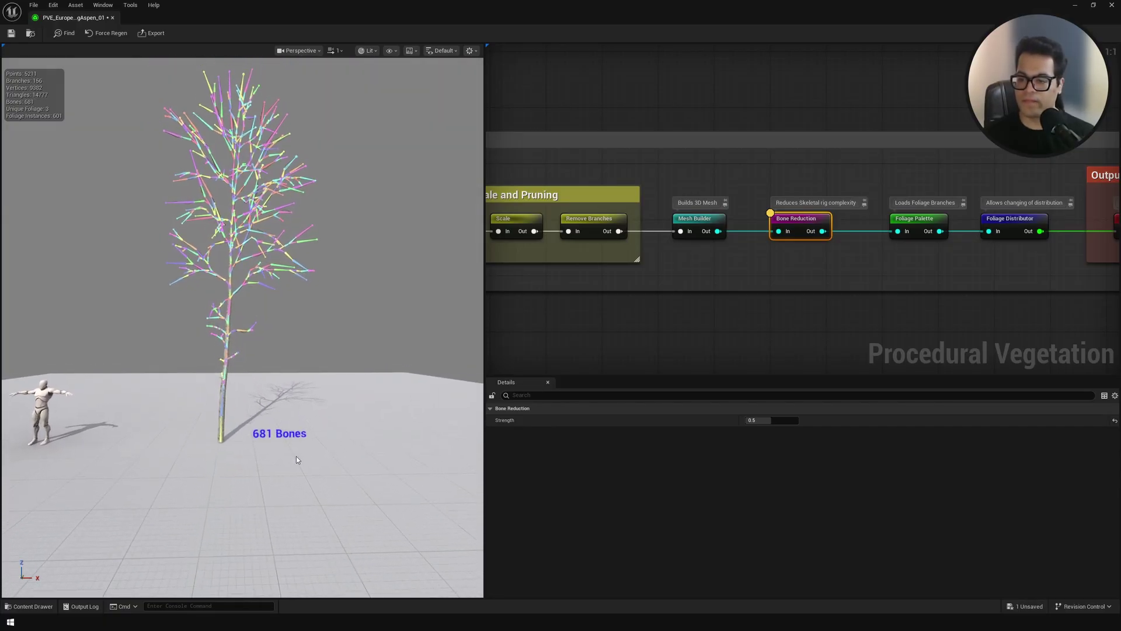
pyautogui.click(794, 421)
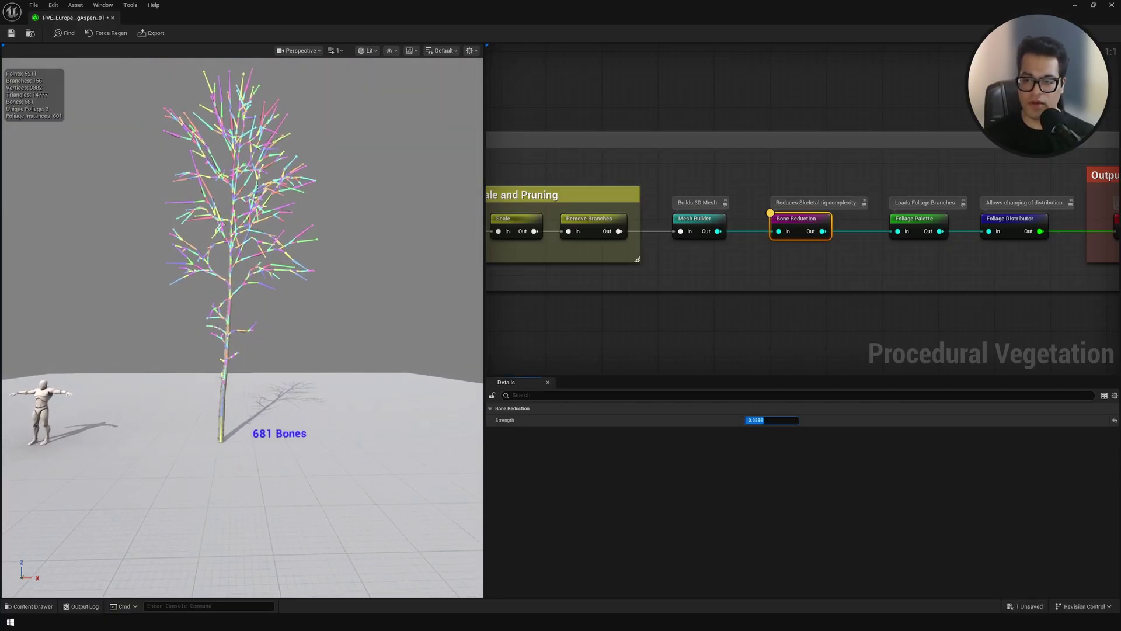
pyautogui.moveTo(767, 421); pyautogui.dragTo(795, 420)
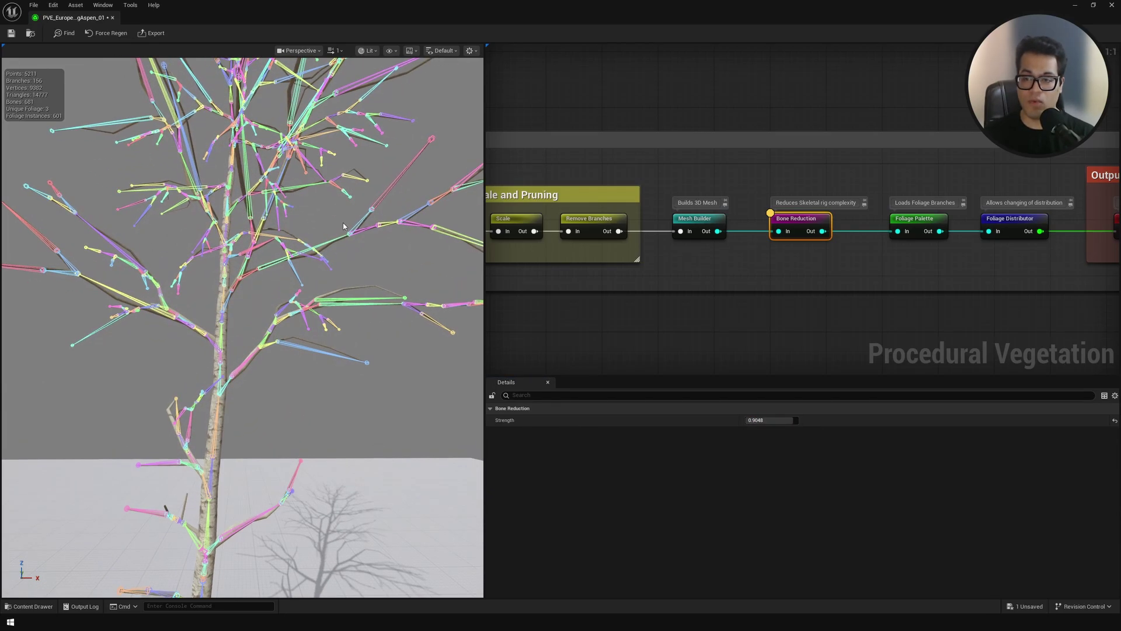
pyautogui.scroll(-8, 319, 289)
pyautogui.moveTo(318, 290)
pyautogui.keyDown('alt'); pyautogui.mouseDown()
pyautogui.moveTo(263, 281)
pyautogui.moveTo(319, 289)
pyautogui.mouseUp(); pyautogui.keyUp('alt')
pyautogui.moveTo(792, 421); pyautogui.dragTo(780, 420)
# Preview the Foliage Palette node's twig meshes and enable its expanded Foliage Meshes array for editing
pyautogui.moveTo(879, 296); pyautogui.dragTo(711, 320, button='right')
pyautogui.click(748, 248)
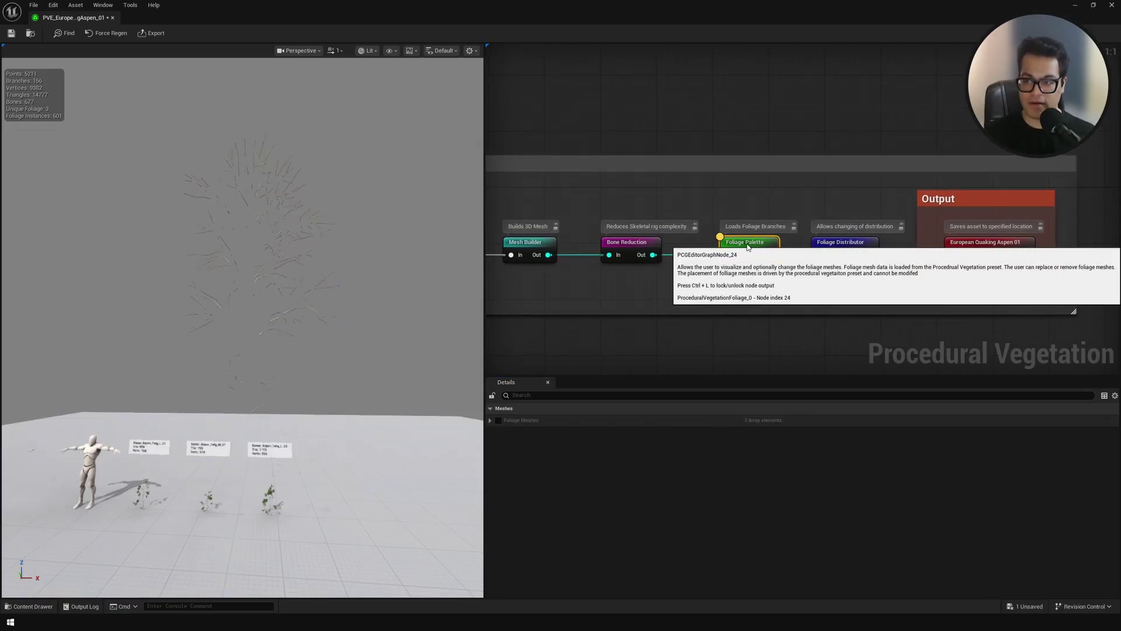
pyautogui.moveTo(327, 350); pyautogui.dragTo(306, 371, button='right')
pyautogui.press('w')
pyautogui.scroll(-3, 271, 412)
pyautogui.press('s')
pyautogui.press('w')
pyautogui.press('s')
pyautogui.press('w')
pyautogui.press('s')
pyautogui.moveTo(233, 345); pyautogui.dragTo(231, 345, button='right')
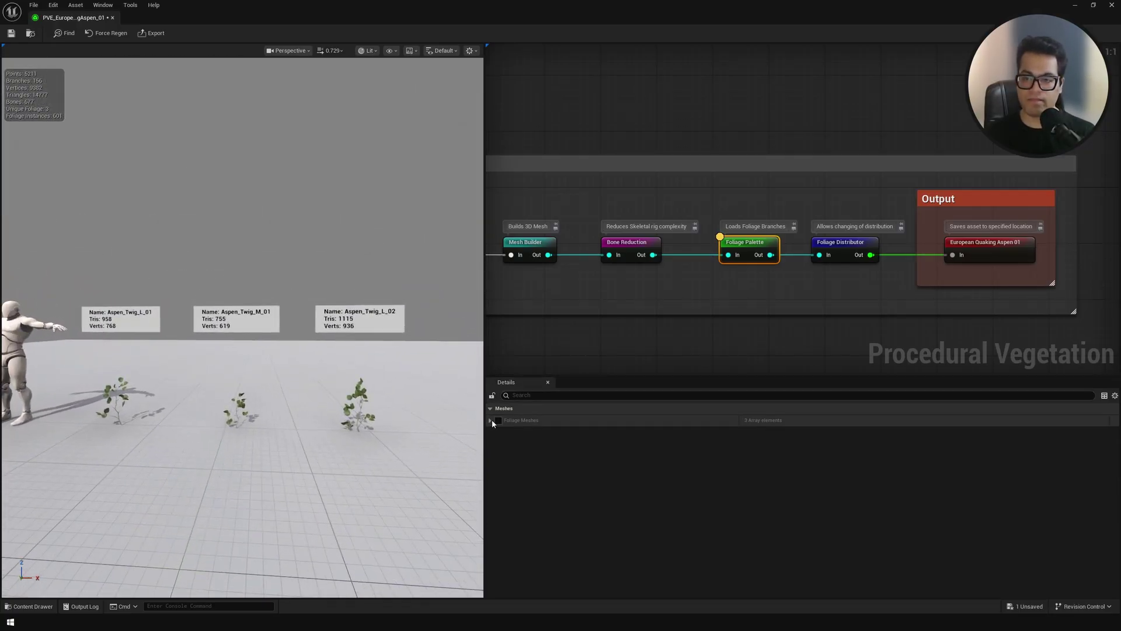
pyautogui.click(491, 420)
pyautogui.click(498, 420)
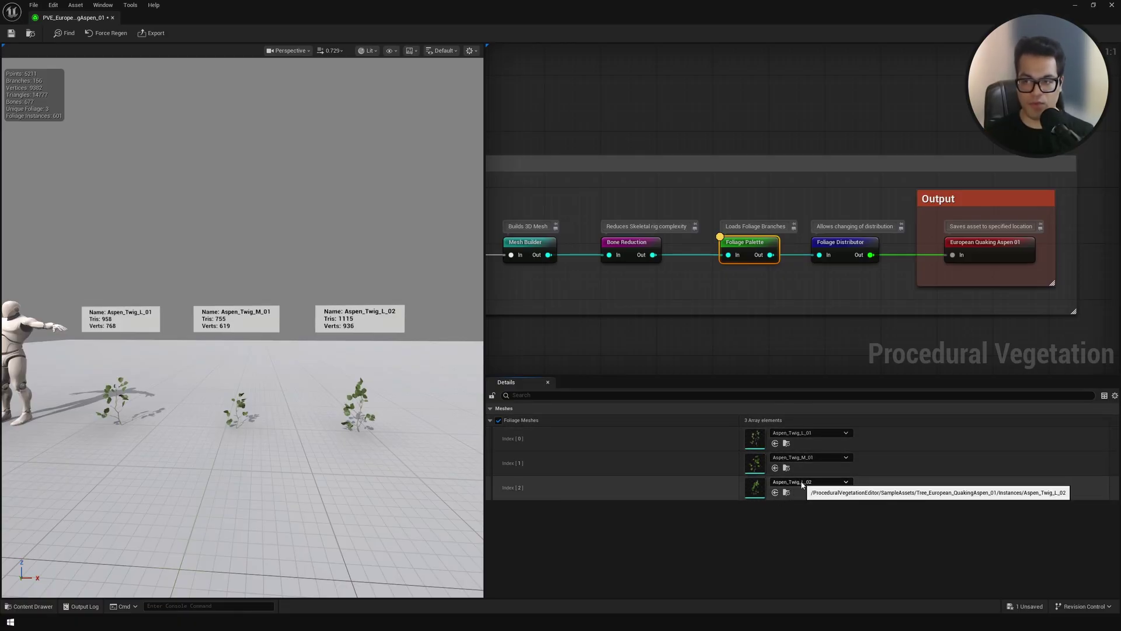
# Preview the Foliage Distributor node and compare the tree's foliage with Override Distribution on and off
pyautogui.click(843, 249)
pyautogui.press('s')
pyautogui.moveTo(361, 351)
pyautogui.mouseDown(button='right')
pyautogui.moveTo(363, 339)
pyautogui.moveTo(360, 351)
pyautogui.mouseUp(button='right')
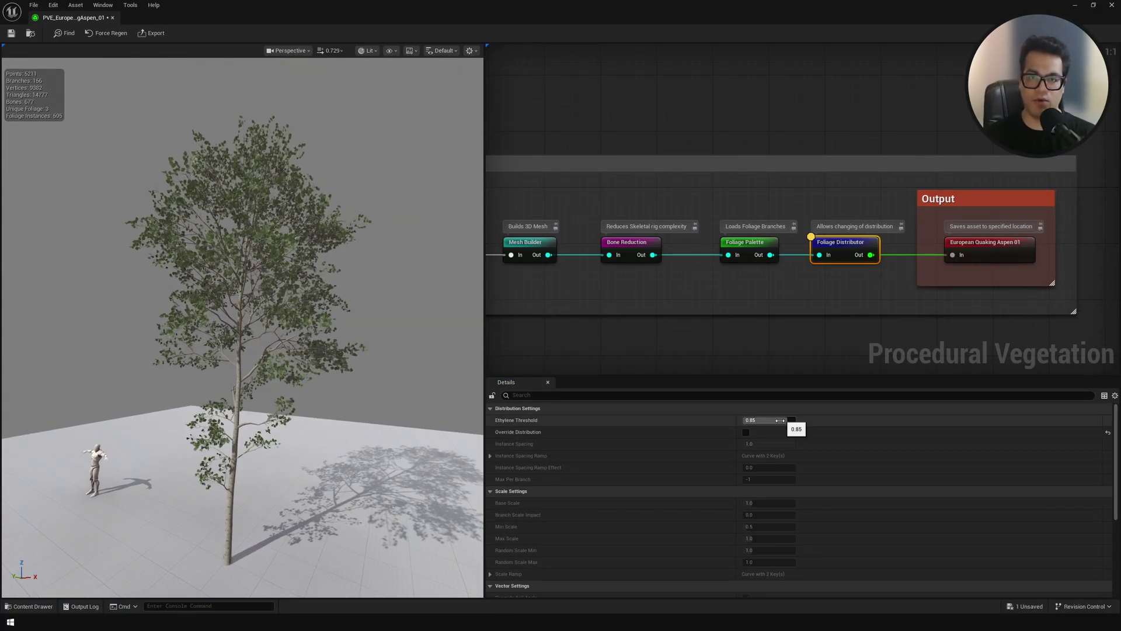
pyautogui.click(746, 432)
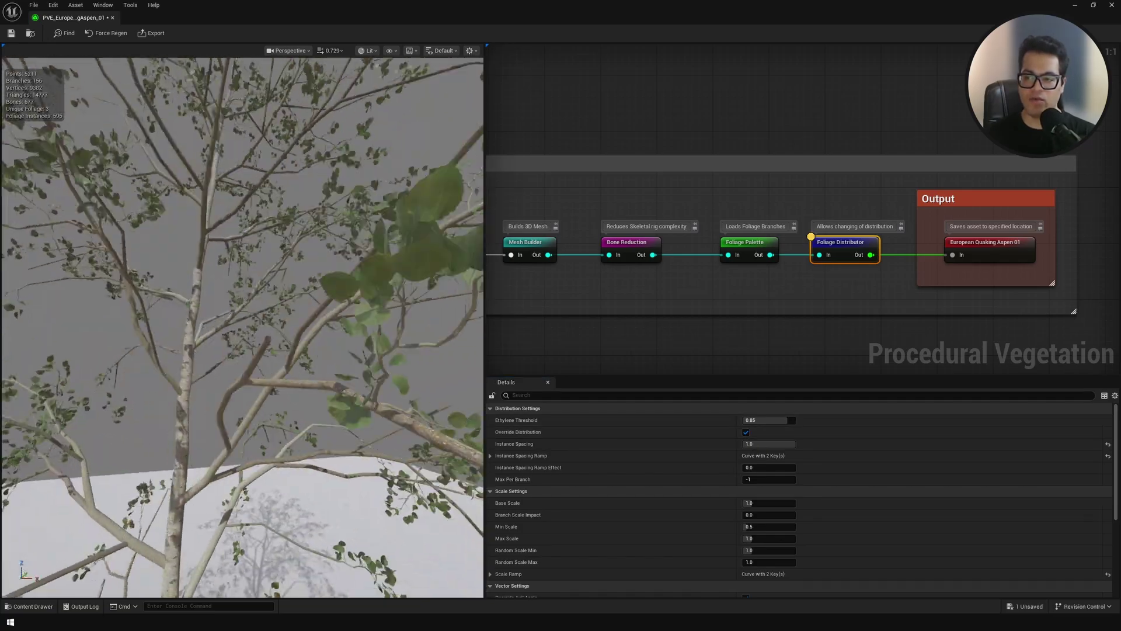
pyautogui.click(745, 433)
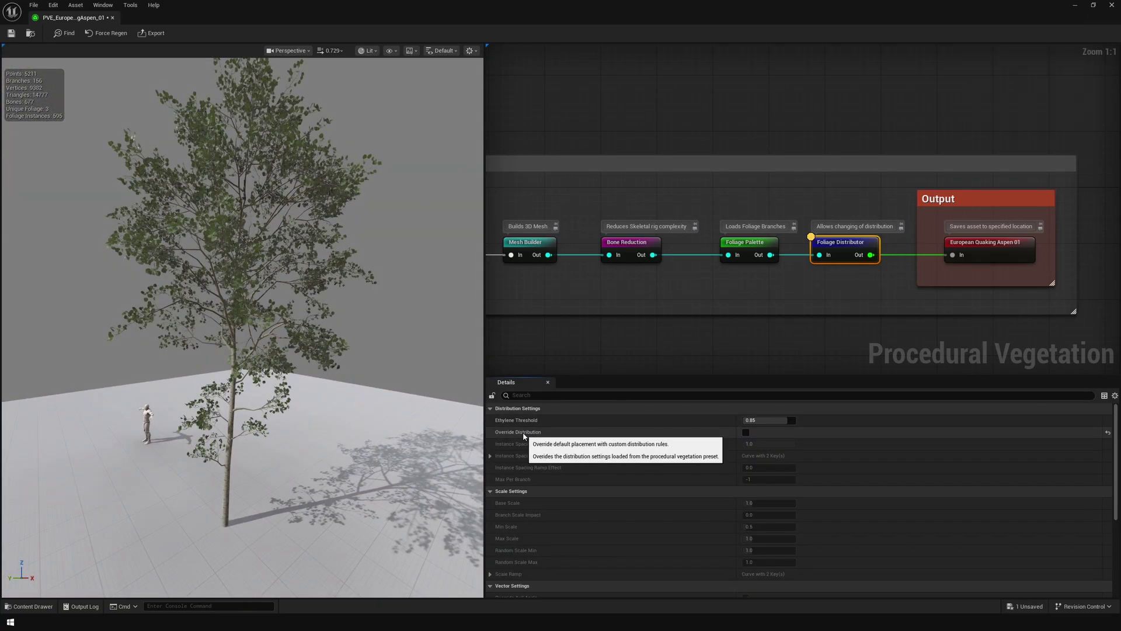
pyautogui.keyDown('alt'); pyautogui.moveTo(374, 316); pyautogui.dragTo(468, 307); pyautogui.keyUp('alt')
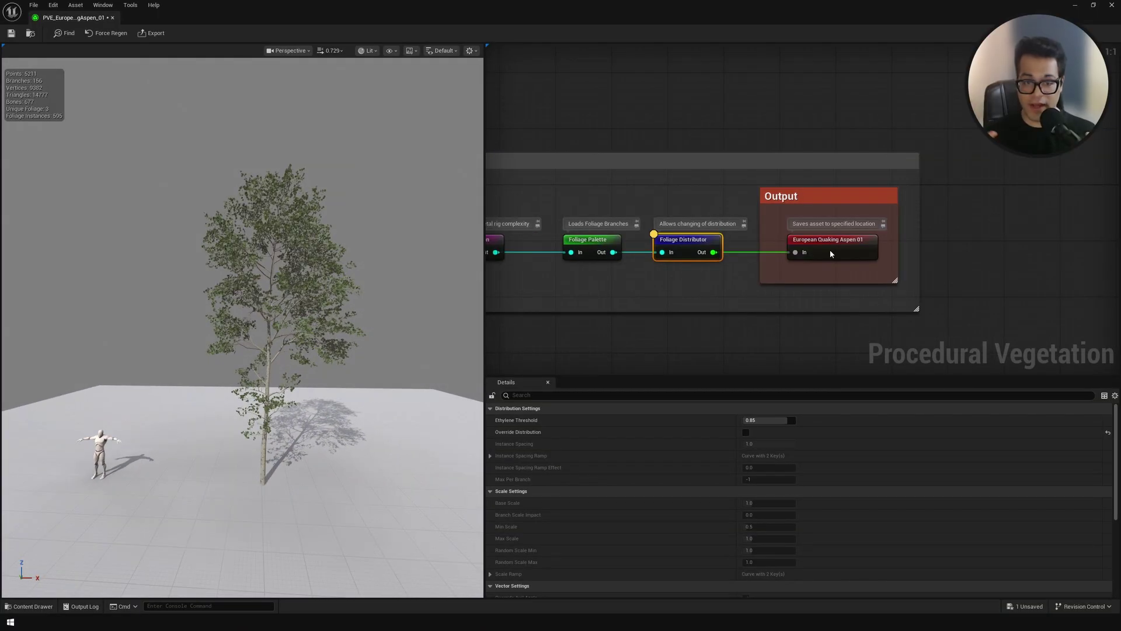
# Set the European Quaking Aspen 01 output node's export folder to /Game and its mesh name to MyTree
pyautogui.click(834, 250)
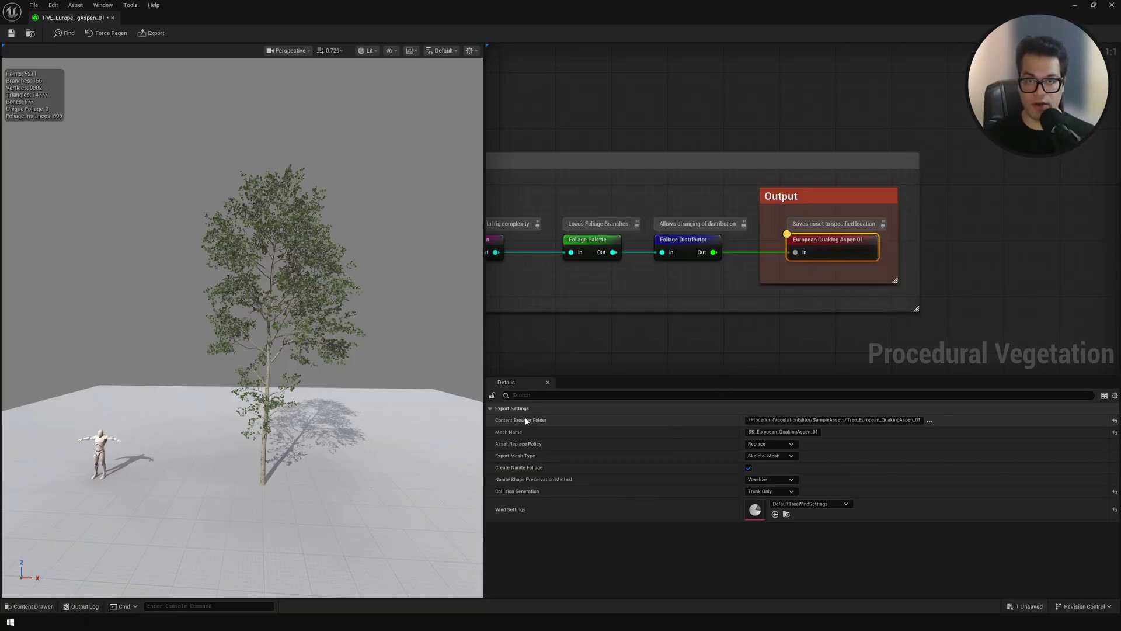
pyautogui.click(930, 421)
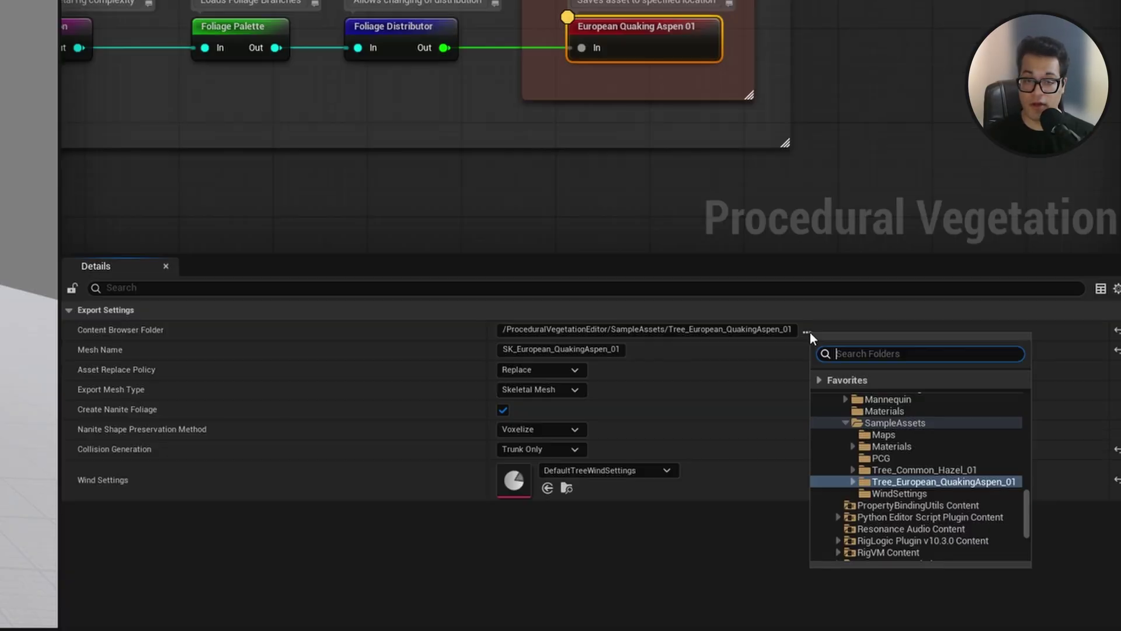
pyautogui.scroll(3, 1025, 475)
pyautogui.moveTo(1026, 474); pyautogui.dragTo(1024, 392)
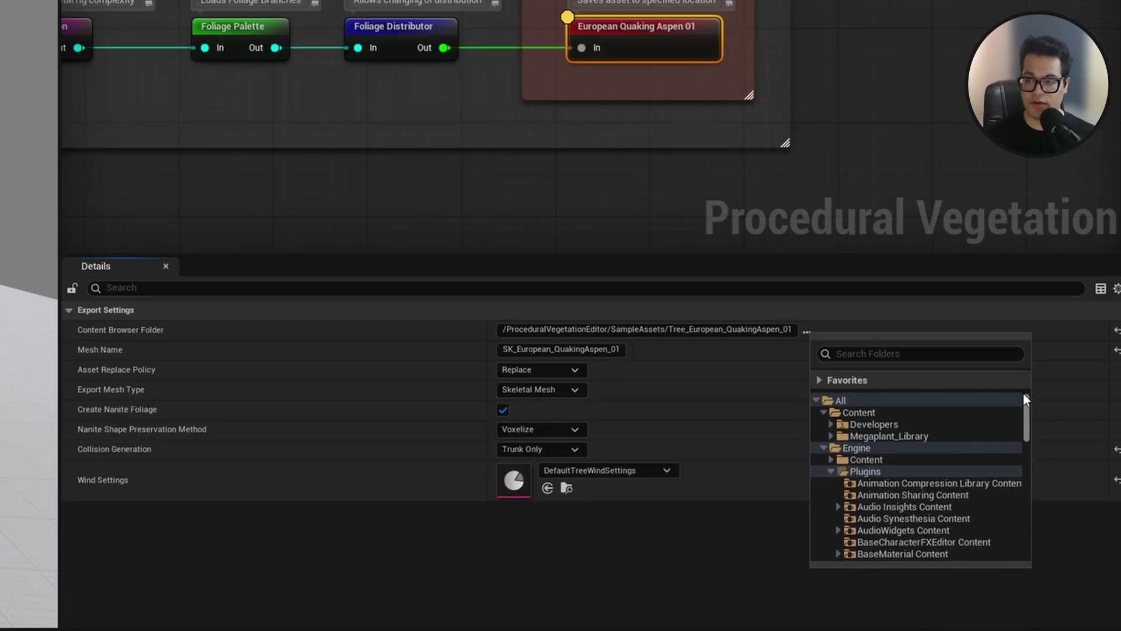
pyautogui.click(906, 413)
pyautogui.click(505, 352)
pyautogui.write('MyTree')
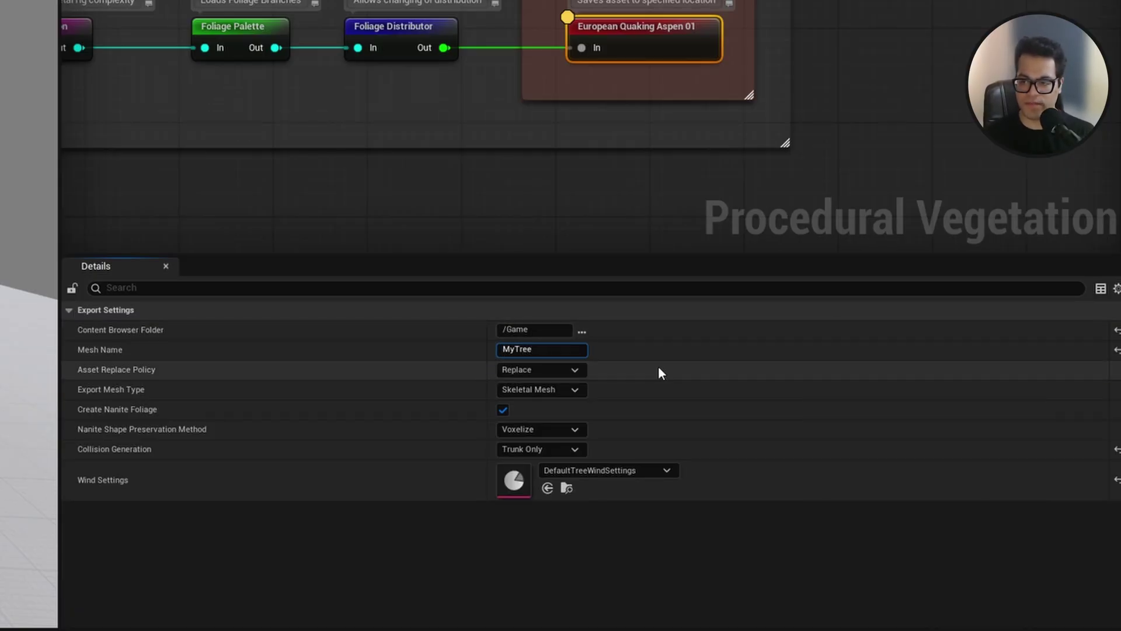
pyautogui.press('Return')
# Choose Replace as the asset replace policy, Skeletal Mesh as the export mesh type and Trunk Only for collision generation
pyautogui.click(525, 373)
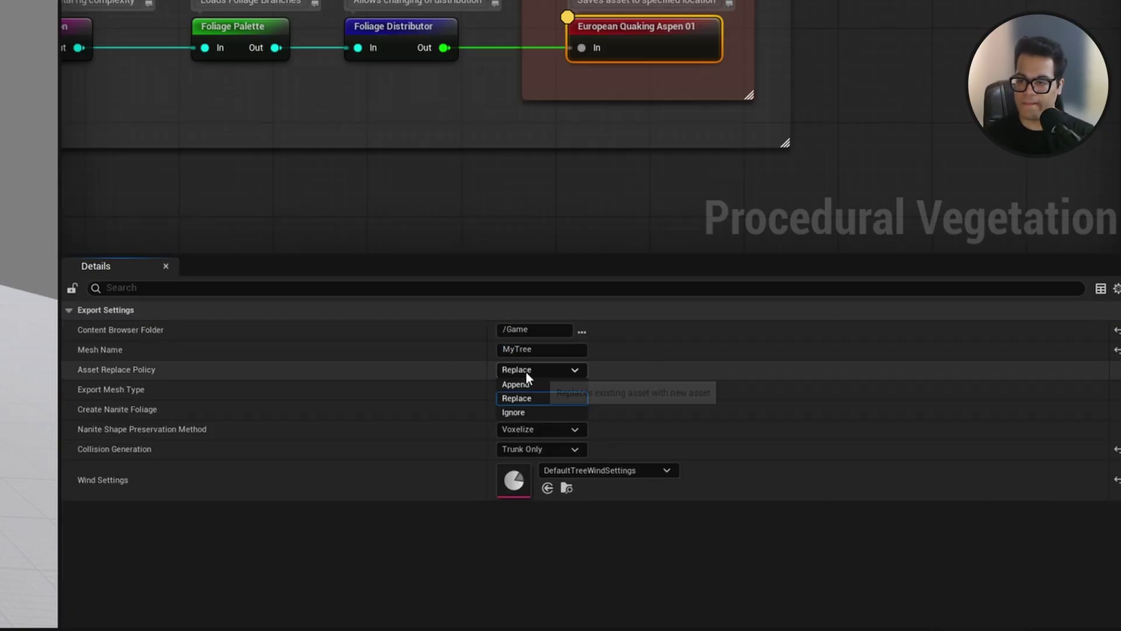
pyautogui.click(536, 395)
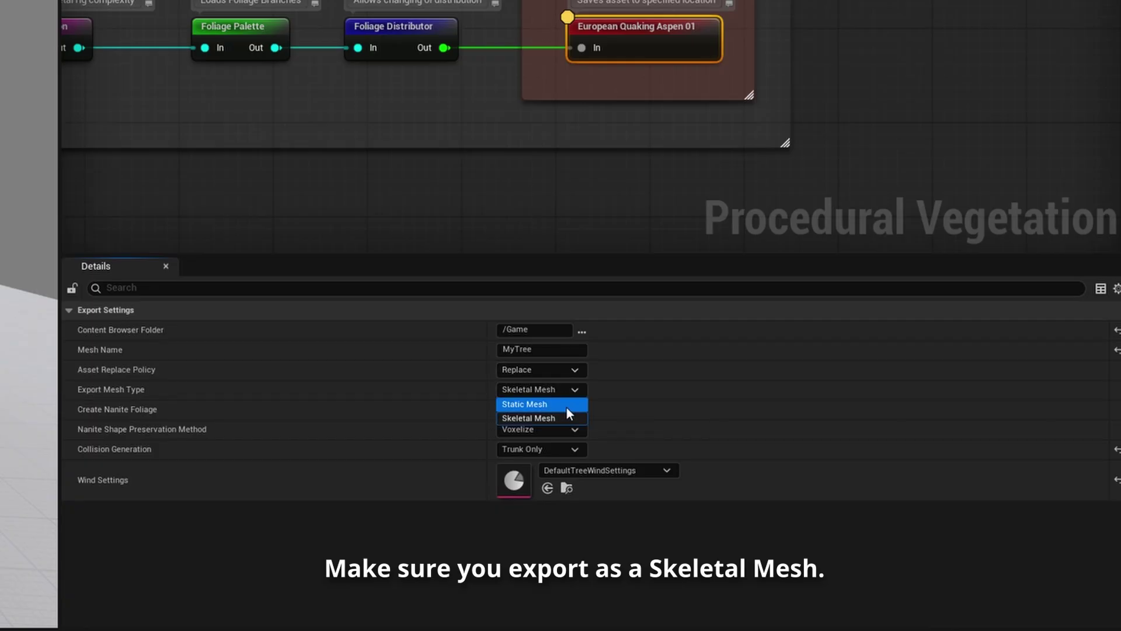
pyautogui.click(570, 416)
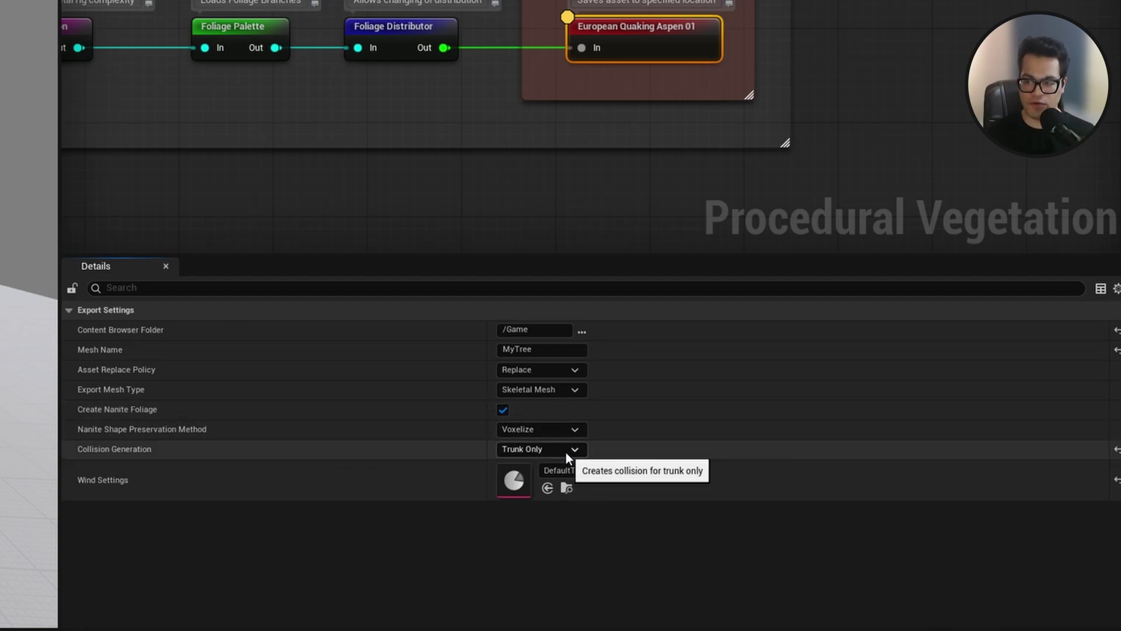
pyautogui.click(567, 453)
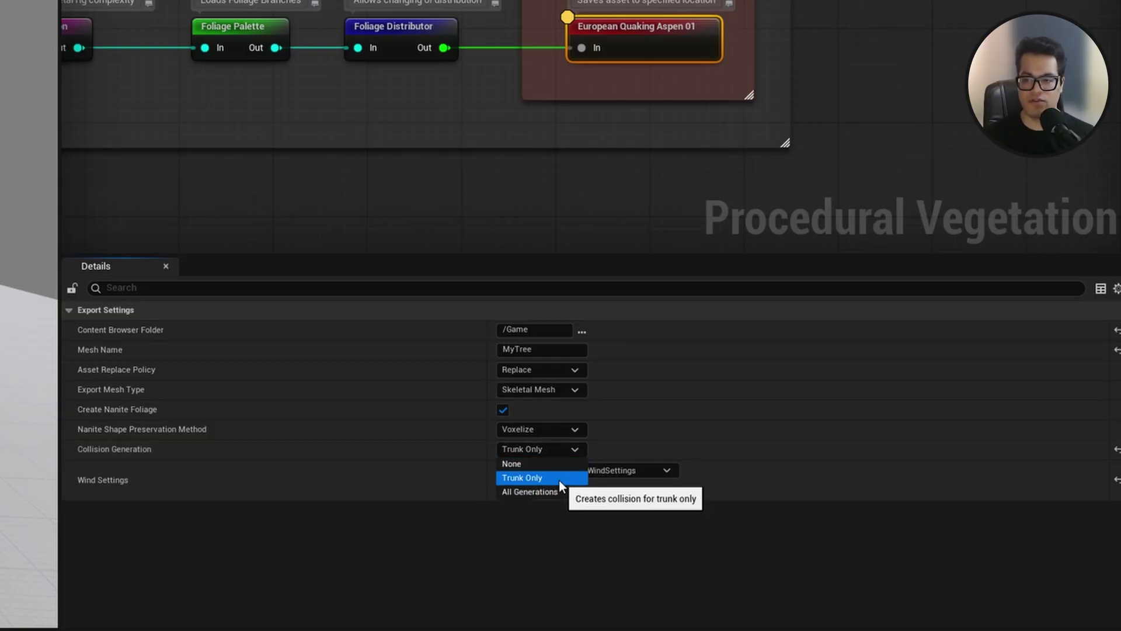
pyautogui.click(559, 481)
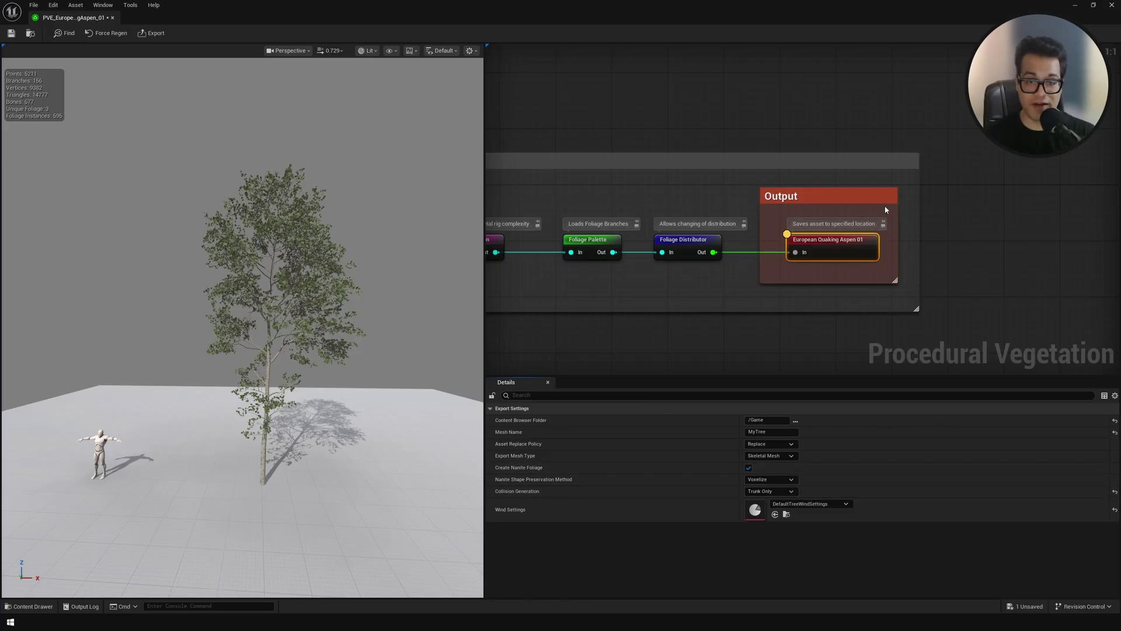
# Export the European Quaking Aspen 01 output using the Selected output(s) node export type
pyautogui.click(153, 33)
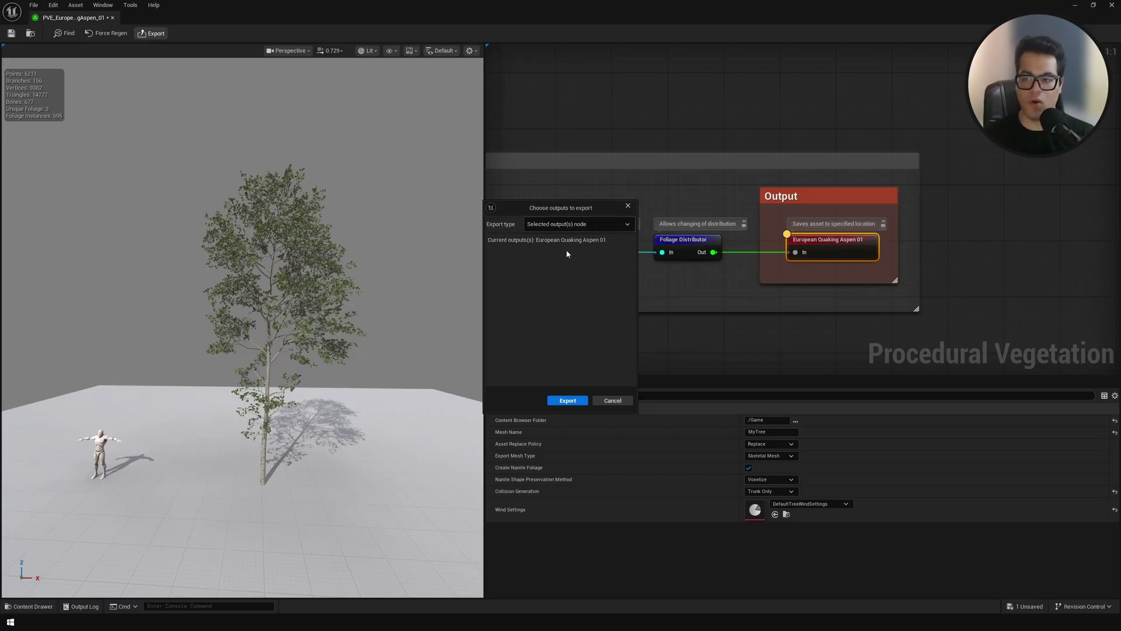
pyautogui.click(615, 225)
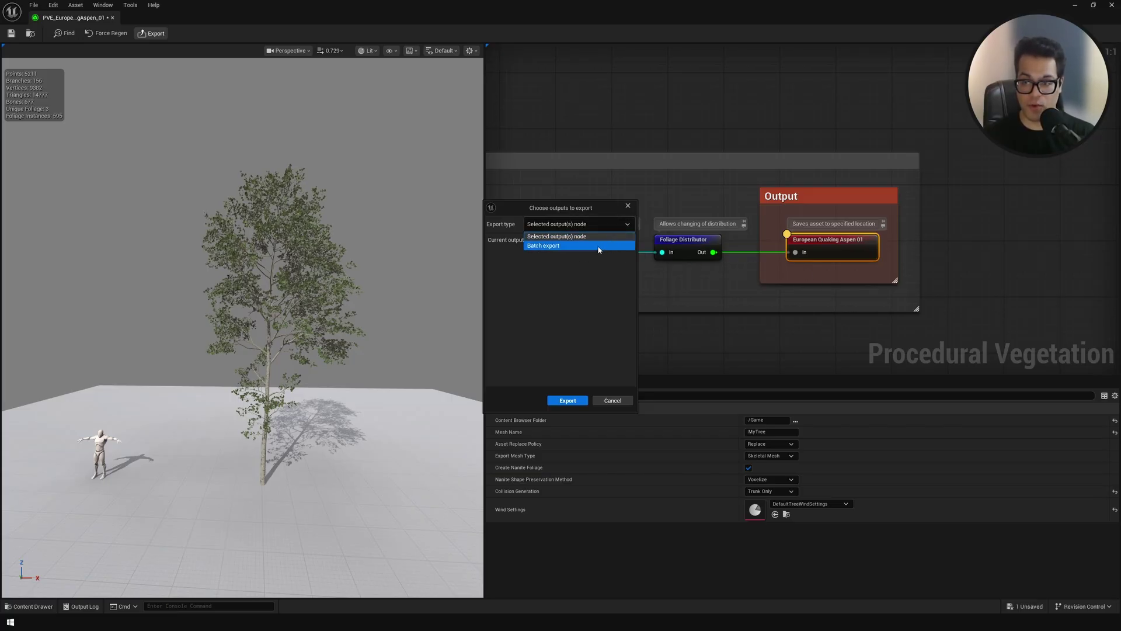
pyautogui.click(571, 296)
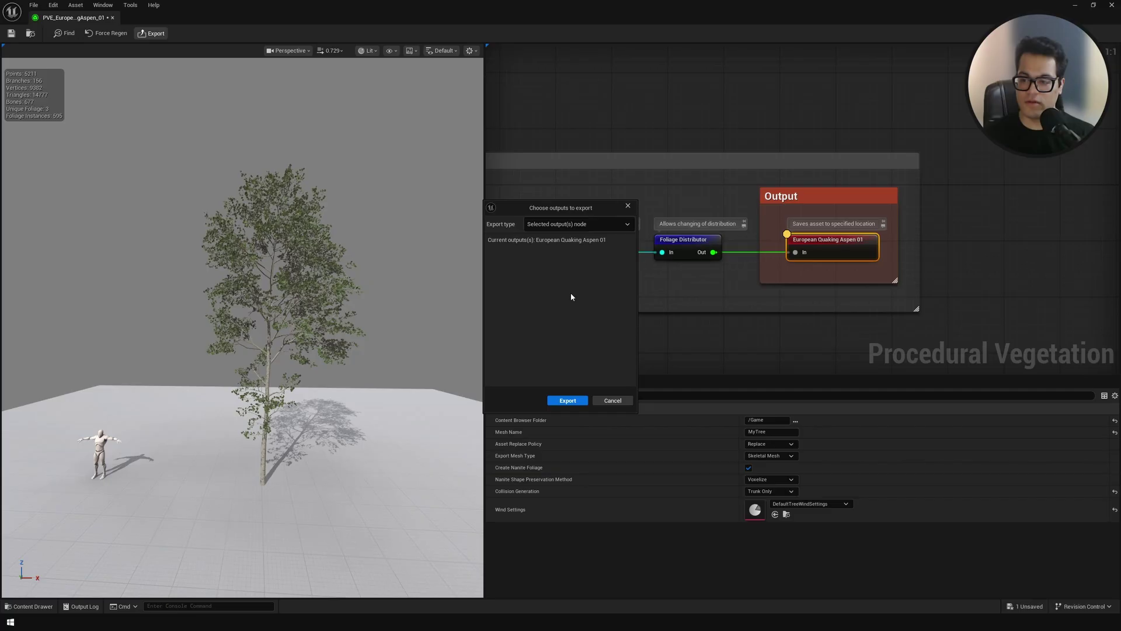
pyautogui.click(569, 399)
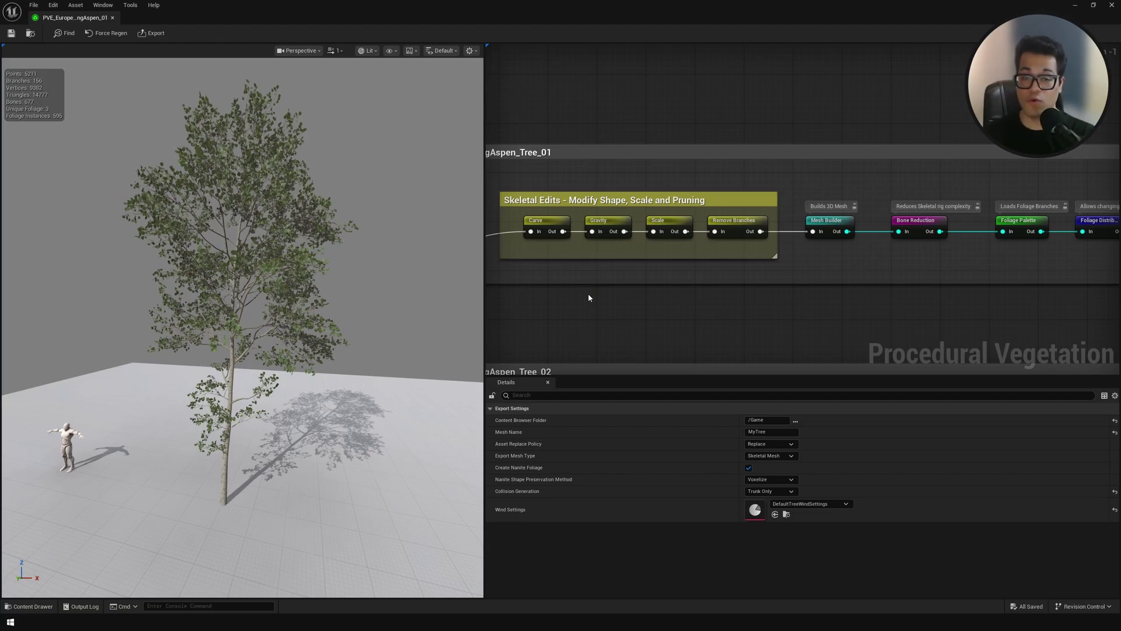
# Review the Aspen Tree 01 graph by previewing its nodes in order, from Carve through to the output node
pyautogui.click(554, 224)
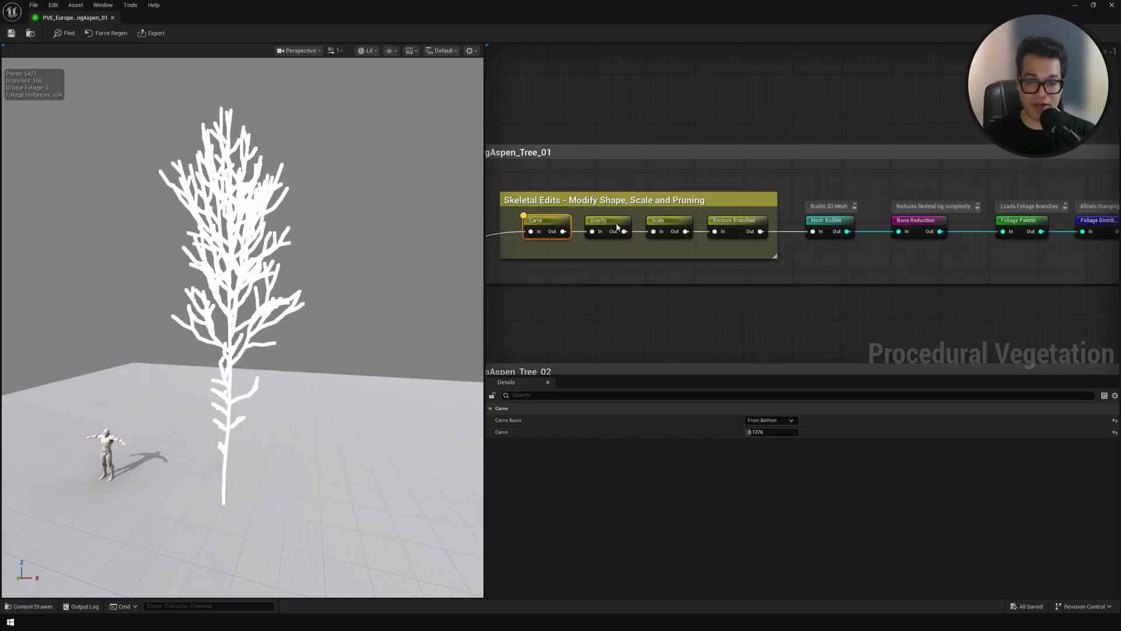
pyautogui.click(617, 228)
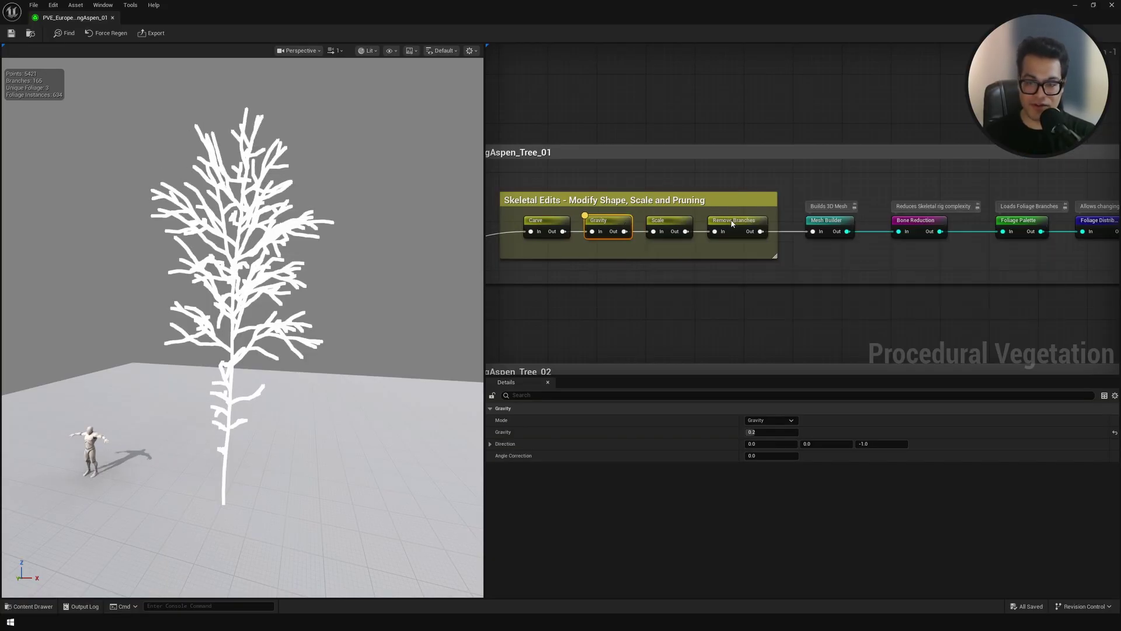
pyautogui.click(732, 224)
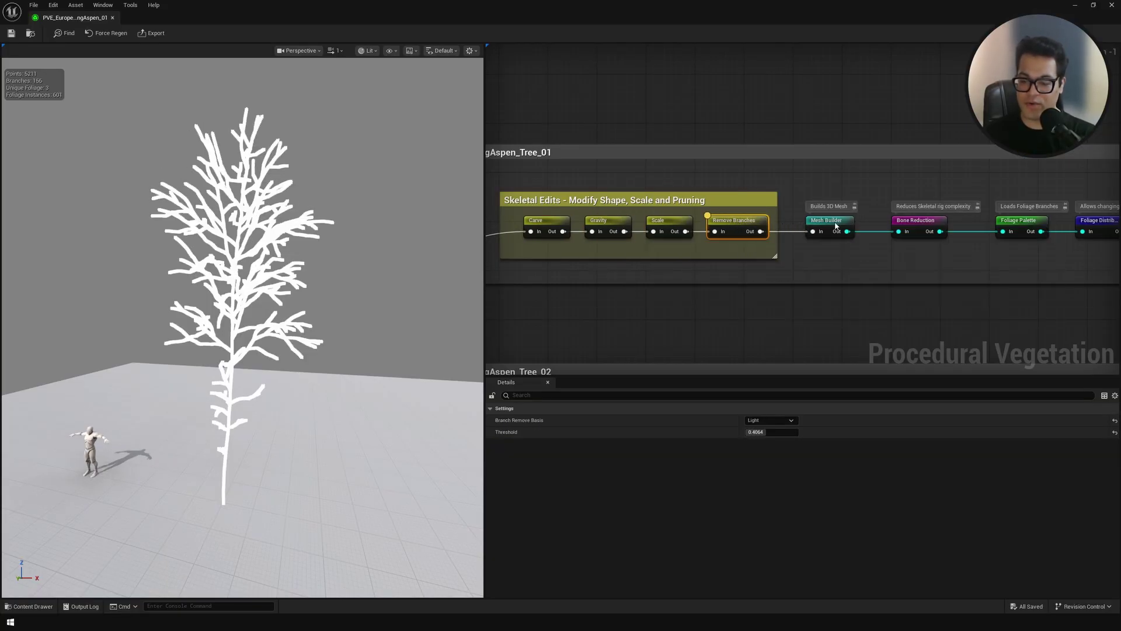
pyautogui.click(835, 225)
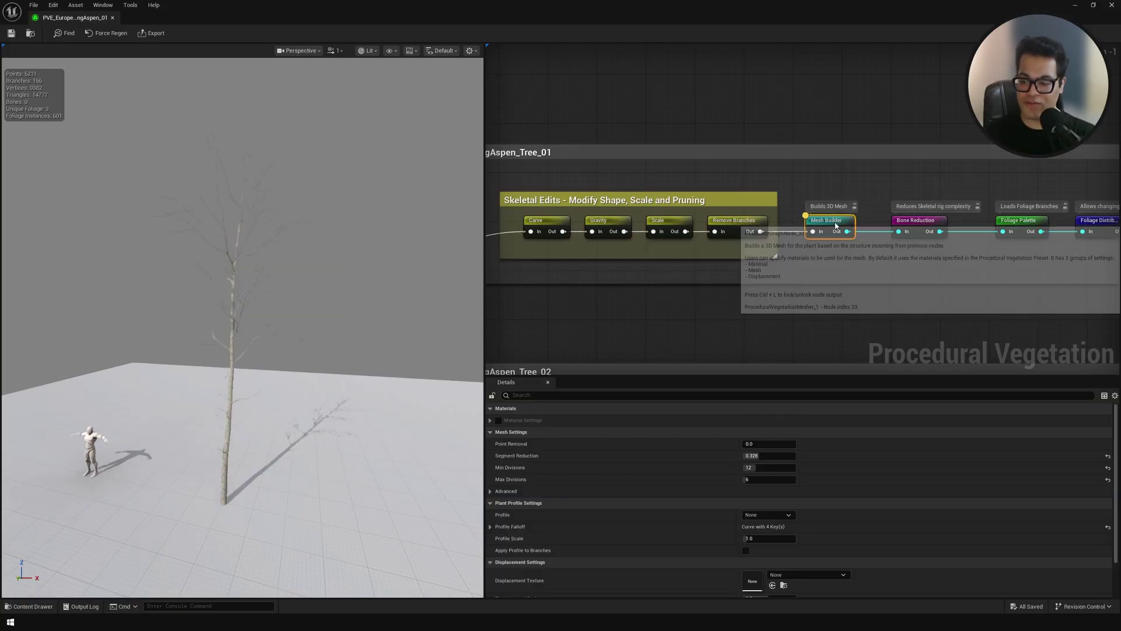
pyautogui.click(933, 223)
pyautogui.moveTo(1026, 228); pyautogui.dragTo(825, 233, button='right')
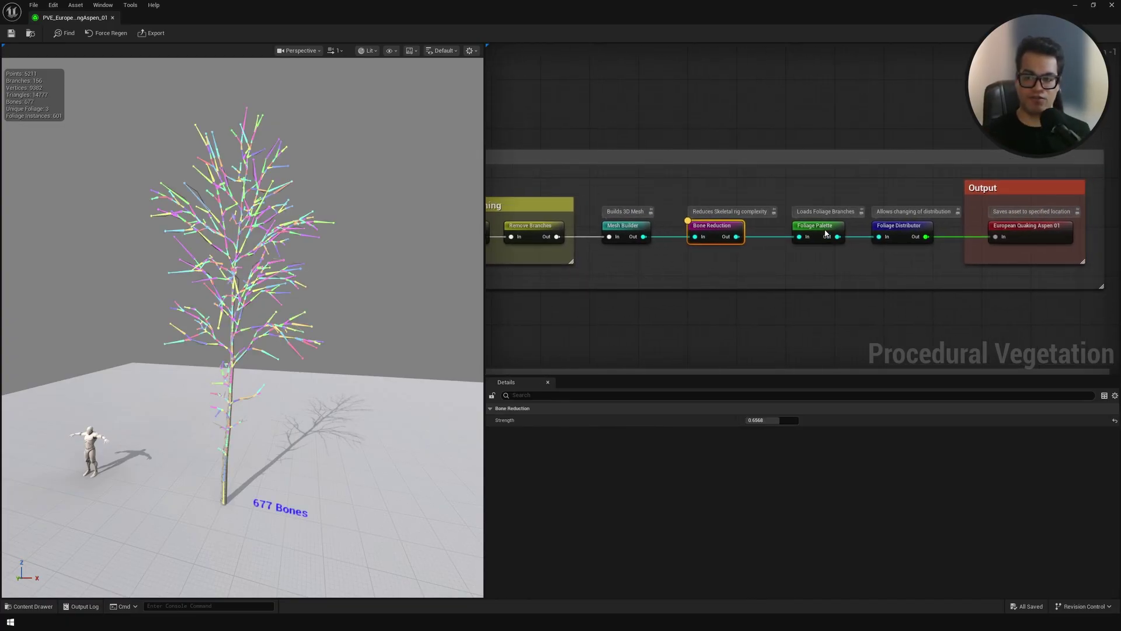
pyautogui.click(825, 231)
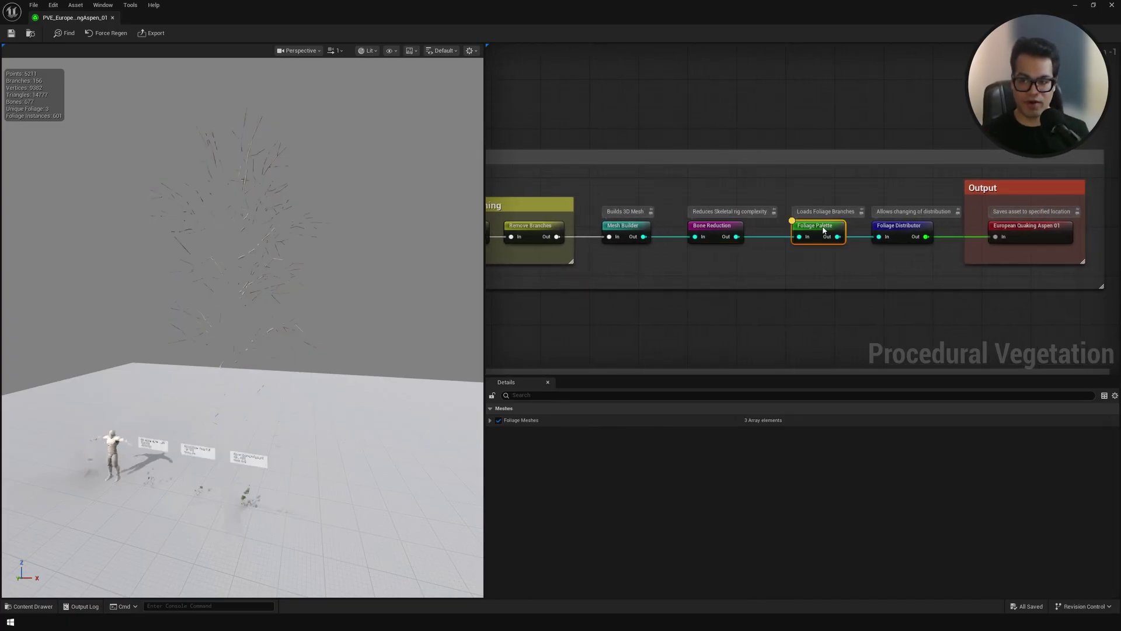
pyautogui.click(899, 226)
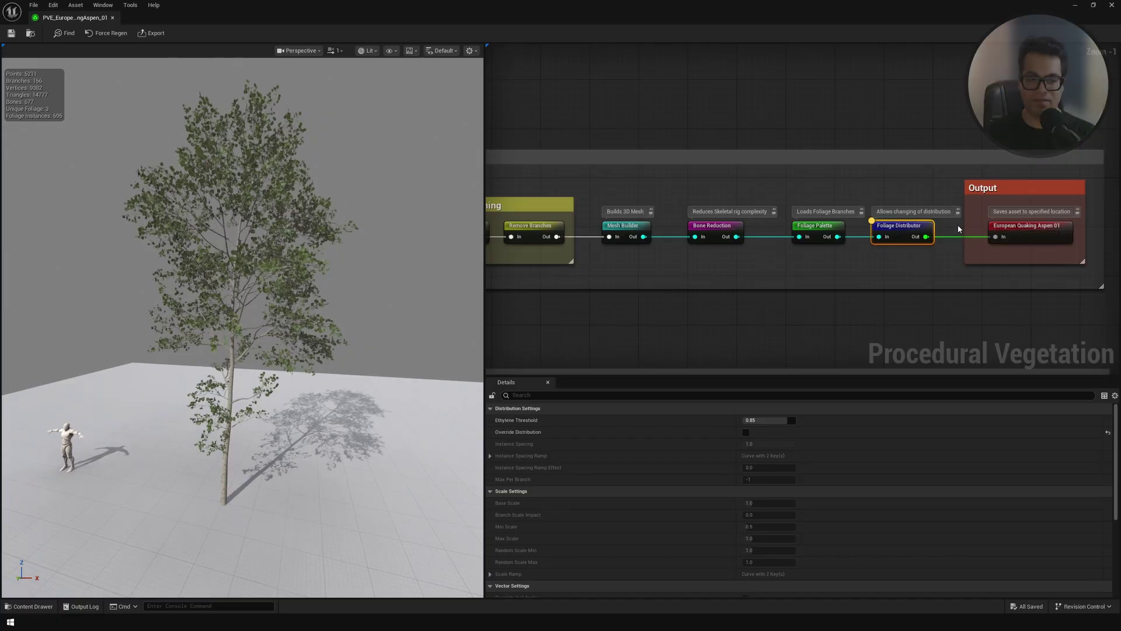
pyautogui.click(1026, 232)
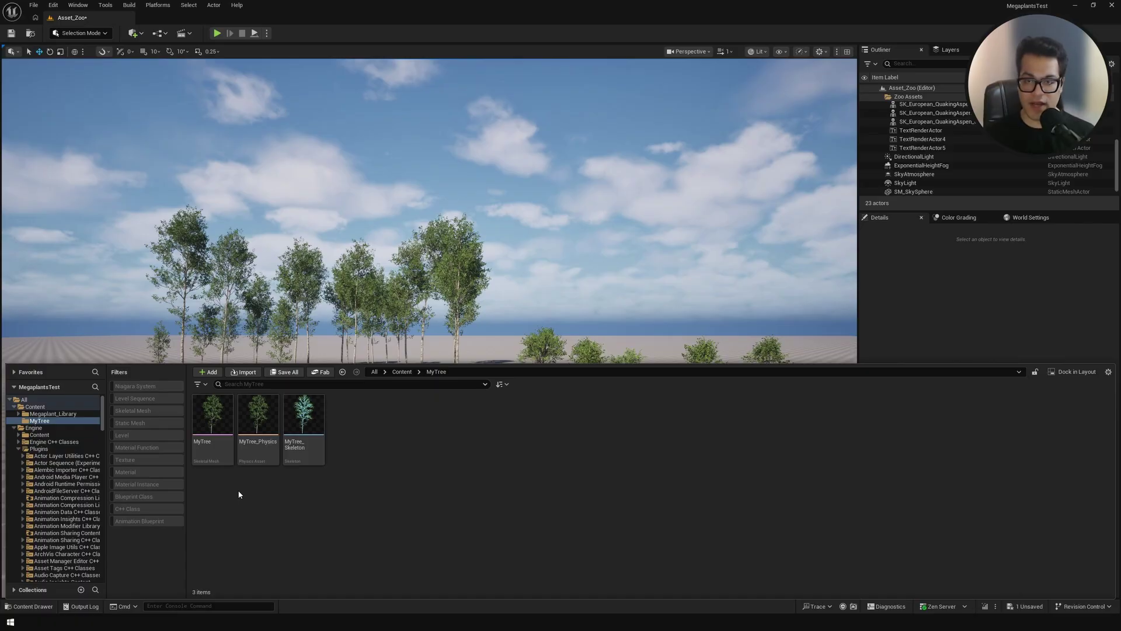
# Place the exported MyTree skeletal mesh in the Asset_Zoo level near the Dynamic Wind Example text
pyautogui.moveTo(215, 462)
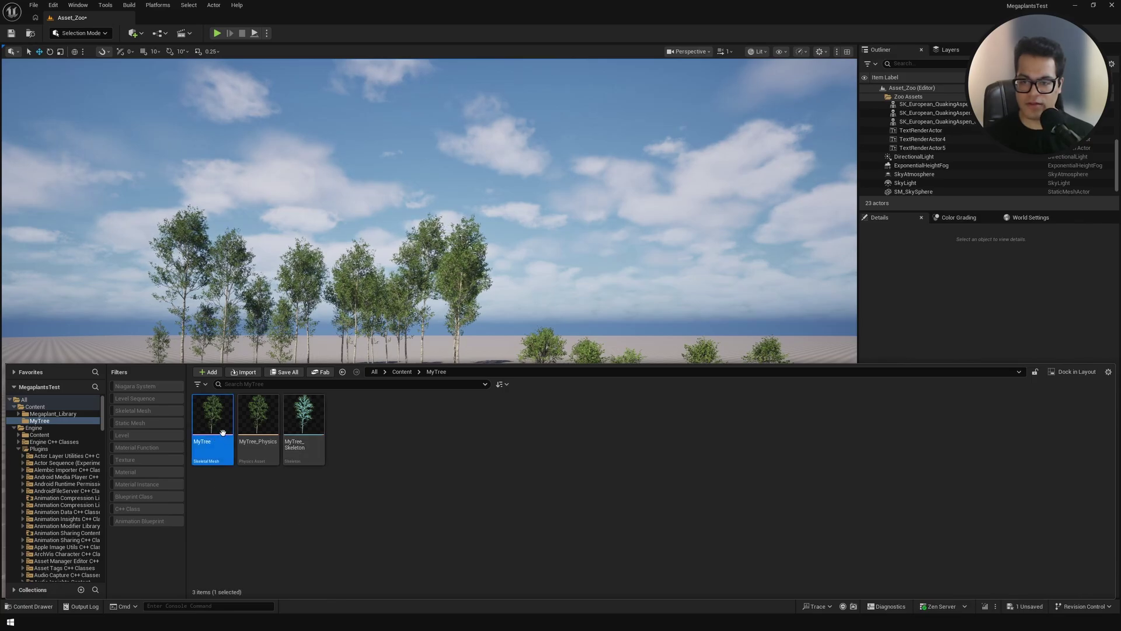
pyautogui.moveTo(223, 432); pyautogui.dragTo(613, 476)
pyautogui.scroll(2, 568, 532)
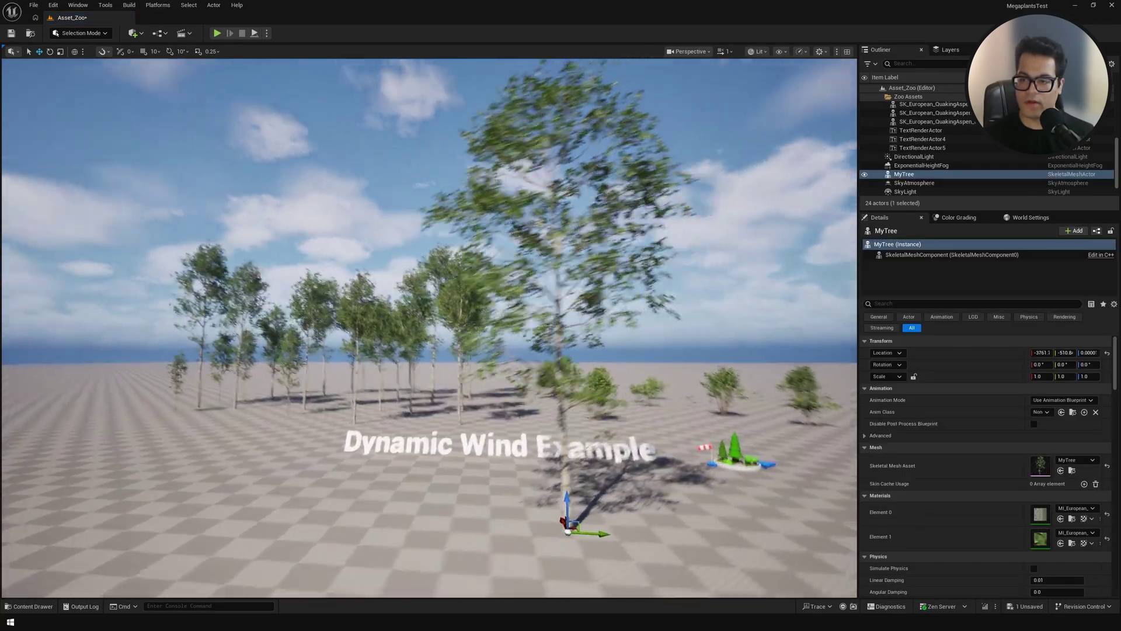
pyautogui.press('d')
pyautogui.moveTo(567, 409)
pyautogui.mouseDown(button='right')
pyautogui.moveTo(485, 391)
pyautogui.moveTo(561, 389)
pyautogui.moveTo(619, 406)
pyautogui.moveTo(579, 403)
pyautogui.mouseUp(button='right')
pyautogui.press('w')
pyautogui.press('a')
pyautogui.press('w')
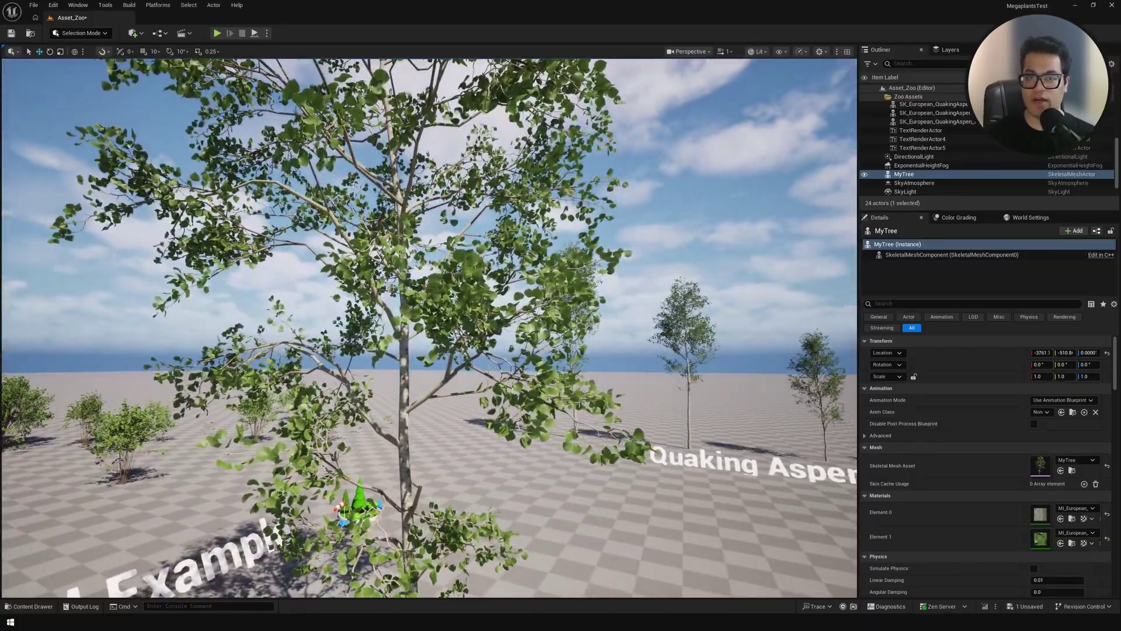
# Examine the placed MyTree, and select the global foliage actor near the Dynamic Wind Example text to view its wind settings
pyautogui.press('d')
pyautogui.moveTo(566, 298); pyautogui.dragTo(456, 310, button='right')
pyautogui.press('w')
pyautogui.press('w')
pyautogui.moveTo(582, 268); pyautogui.dragTo(648, 246, button='right')
pyautogui.press('s')
pyautogui.moveTo(438, 256); pyautogui.dragTo(452, 258, button='right')
pyautogui.press('a')
pyautogui.moveTo(495, 424); pyautogui.dragTo(581, 469, button='right')
pyautogui.press('w')
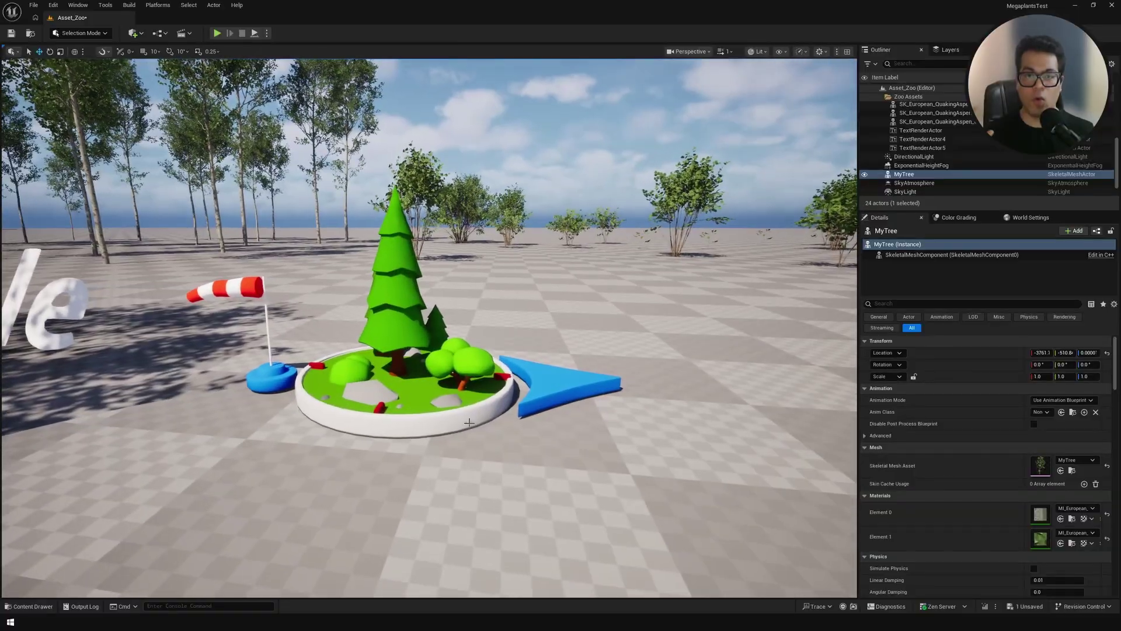
pyautogui.click(440, 399)
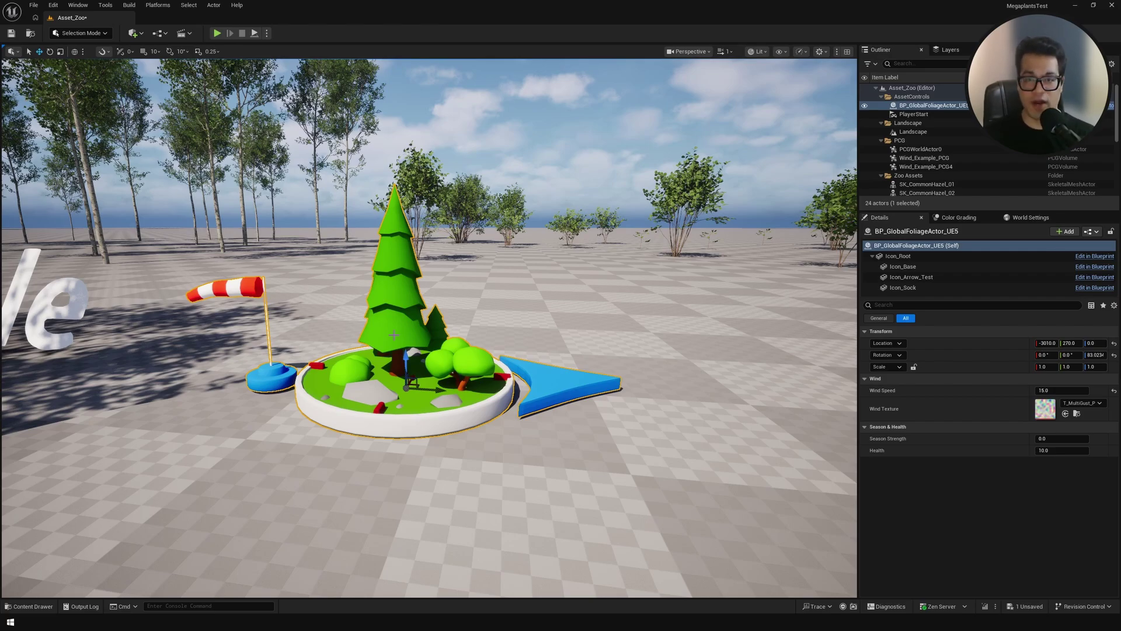
# Inspect the Wind_Example_PCG volume that generates the group of aspen trees behind the Dynamic Wind Example text
pyautogui.press('s')
pyautogui.moveTo(438, 353); pyautogui.dragTo(408, 334, button='right')
pyautogui.click(397, 335)
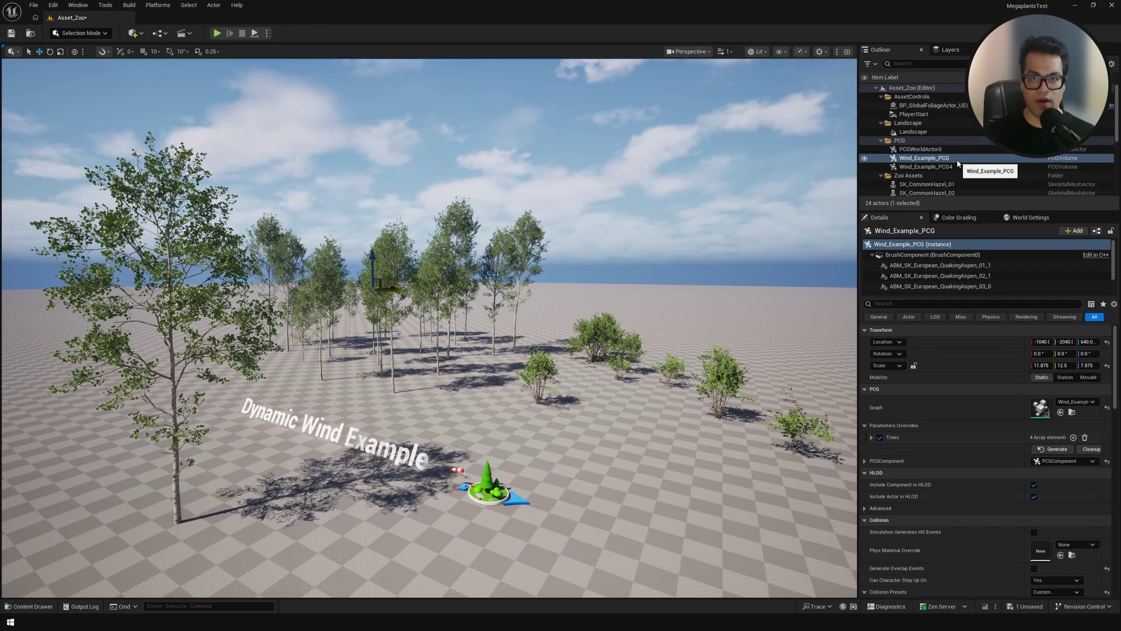
pyautogui.moveTo(560, 327)
pyautogui.mouseDown(button='right')
pyautogui.moveTo(514, 374)
pyautogui.moveTo(625, 355)
pyautogui.moveTo(563, 334)
pyautogui.mouseUp(button='right')
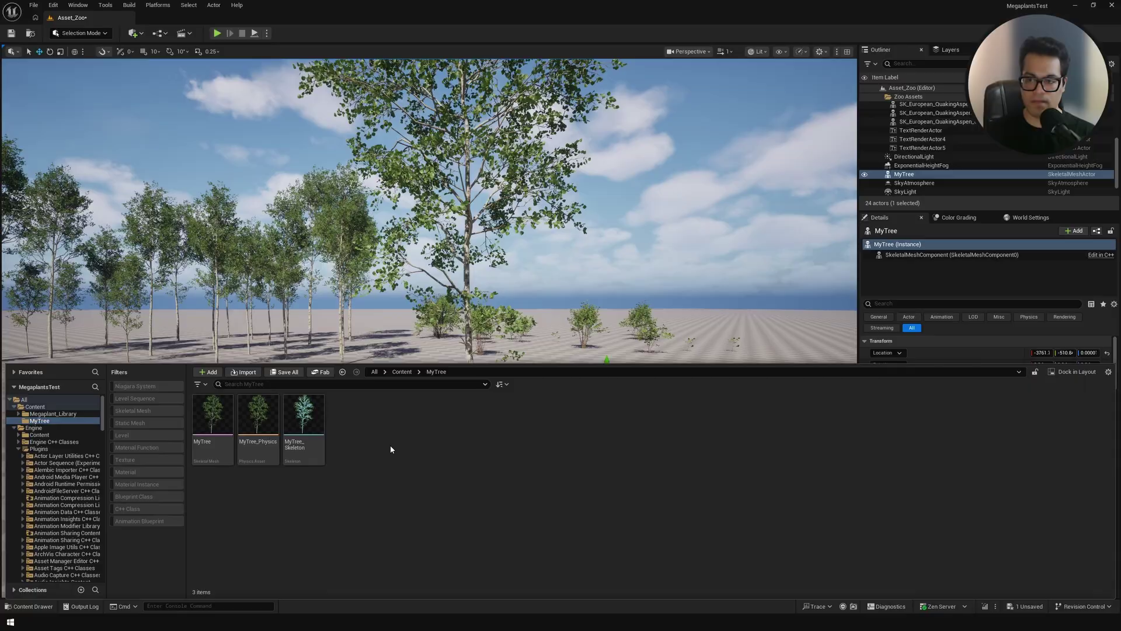
# Create a Blueprint Class with Actor as its parent in the MyTree folder and name it MyTreeBP
pyautogui.rightClick(422, 442)
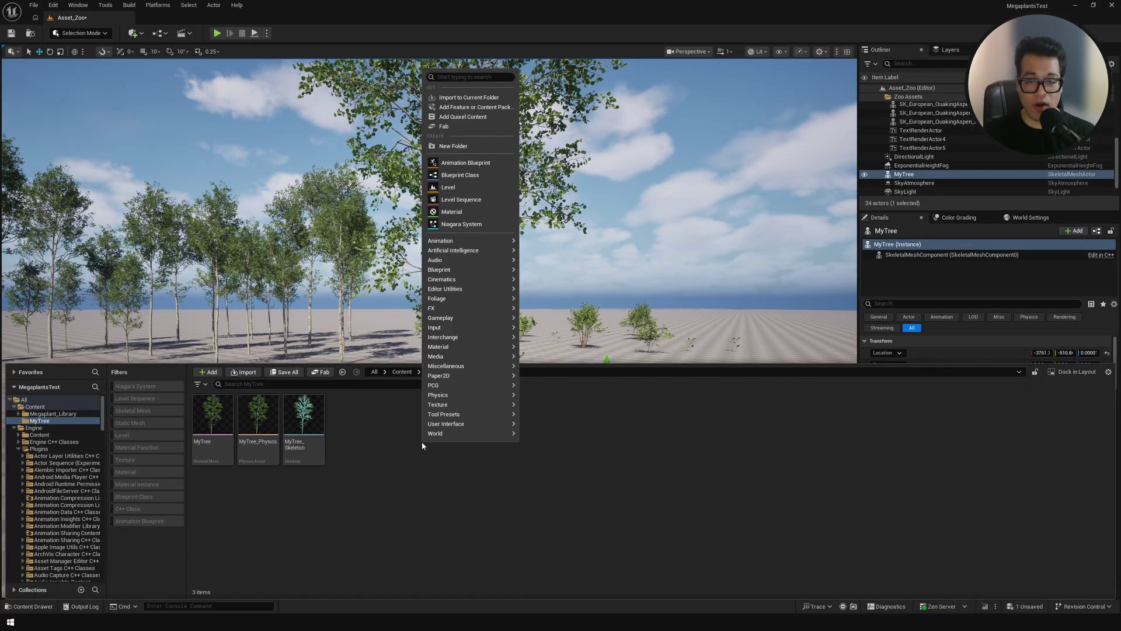
pyautogui.click(460, 175)
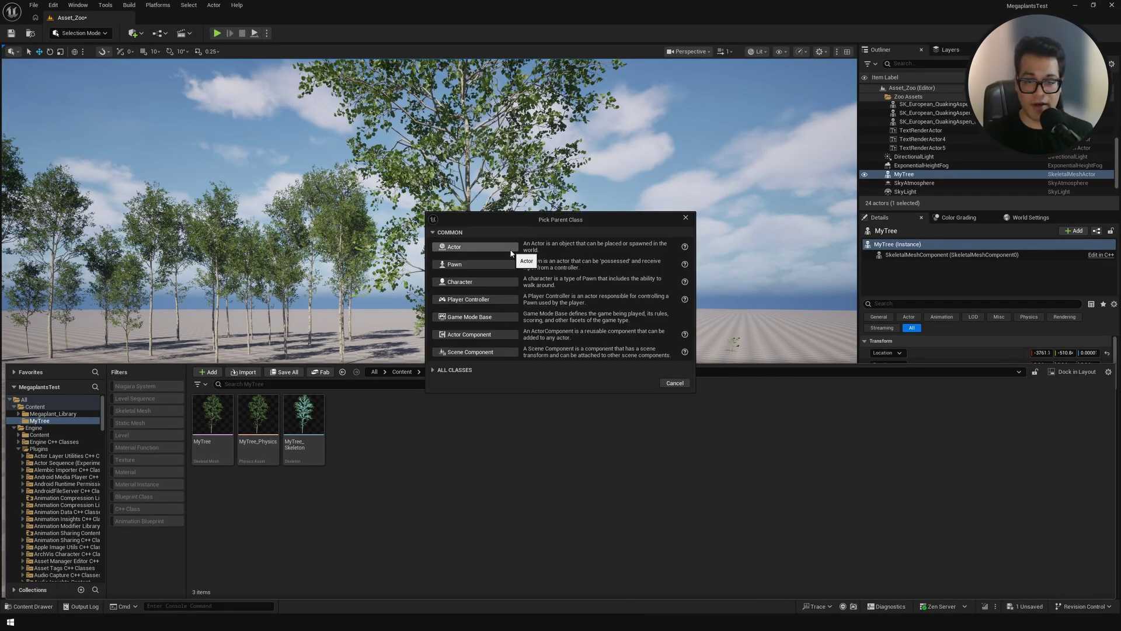
pyautogui.click(510, 253)
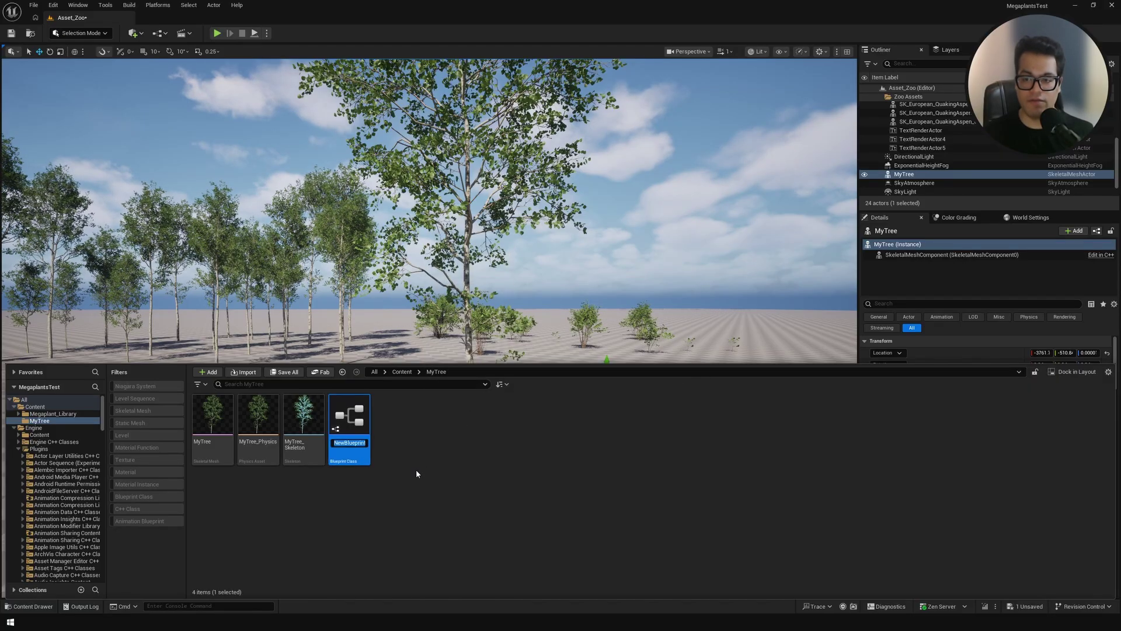
pyautogui.write('MyTree')
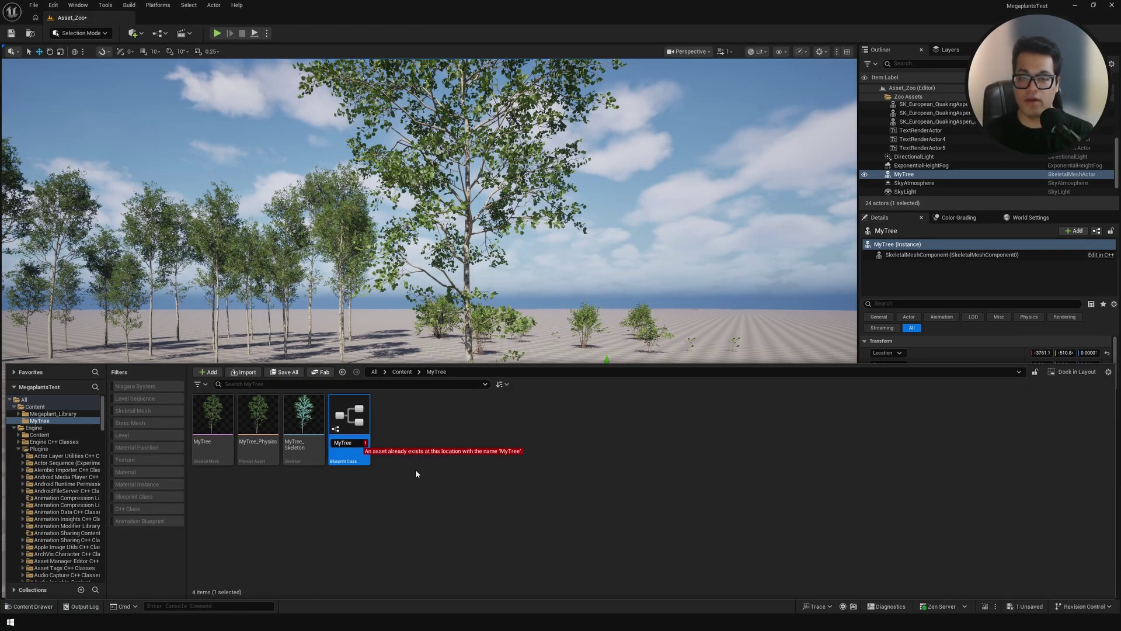
pyautogui.write('BP')
pyautogui.press('Return')
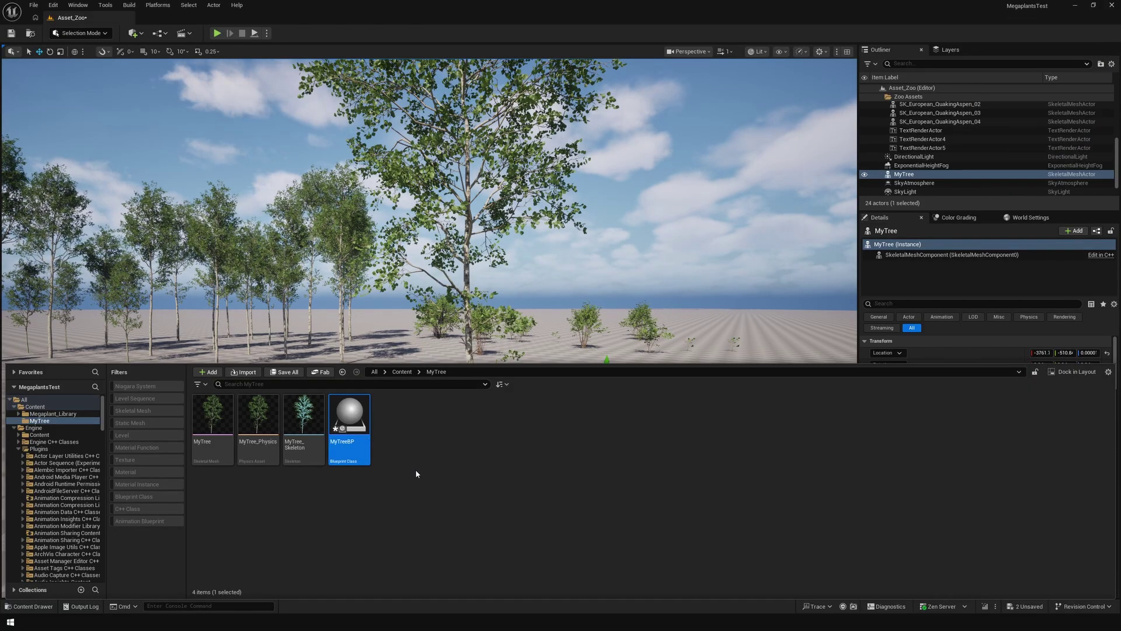
# Open the MyTreeBP Blueprint and add an Instanced Skinned Mesh component to it
pyautogui.doubleClick(350, 423)
pyautogui.click(21, 61)
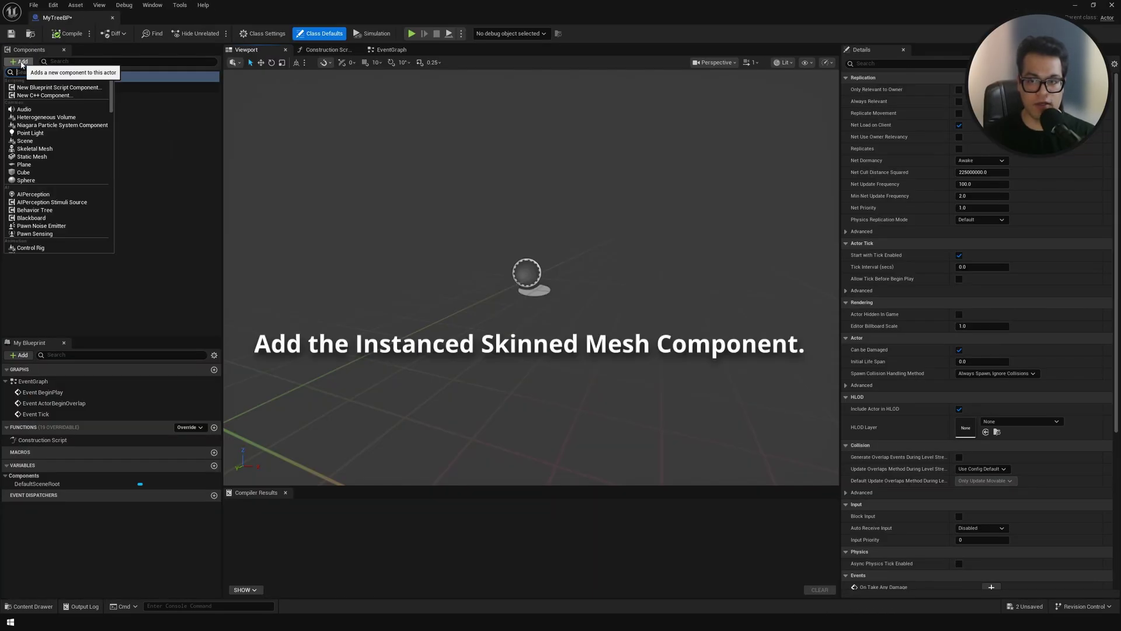
pyautogui.write('instan')
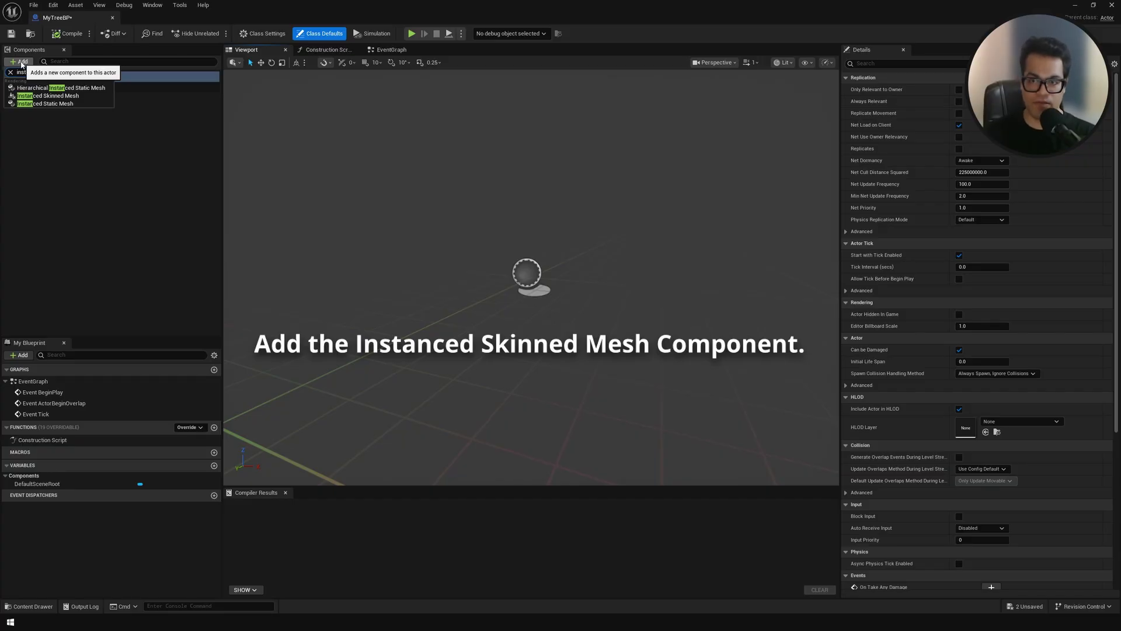
pyautogui.click(36, 96)
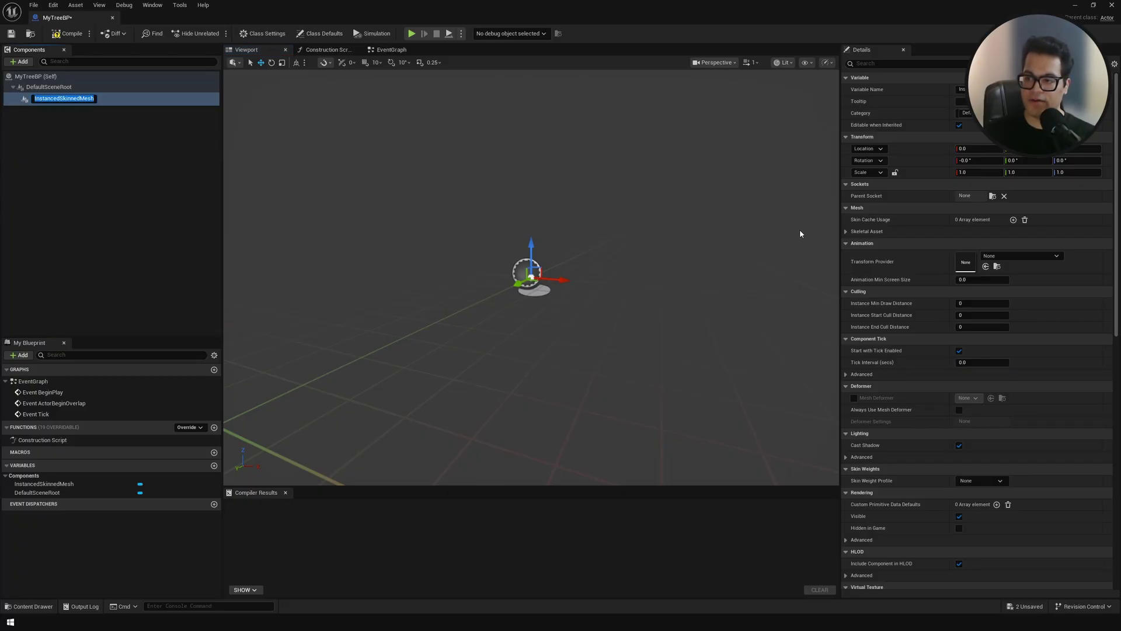
# Assign MyTree as the component's skeletal mesh and Wind_TransformProvider as its transform provider
pyautogui.click(845, 232)
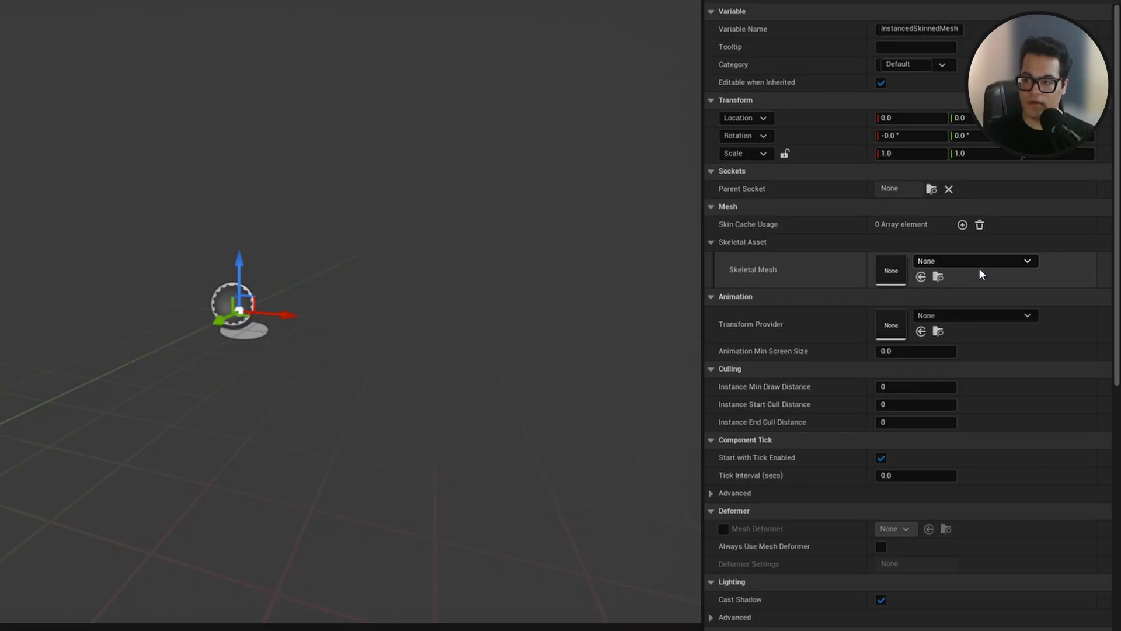
pyautogui.click(979, 266)
pyautogui.click(987, 413)
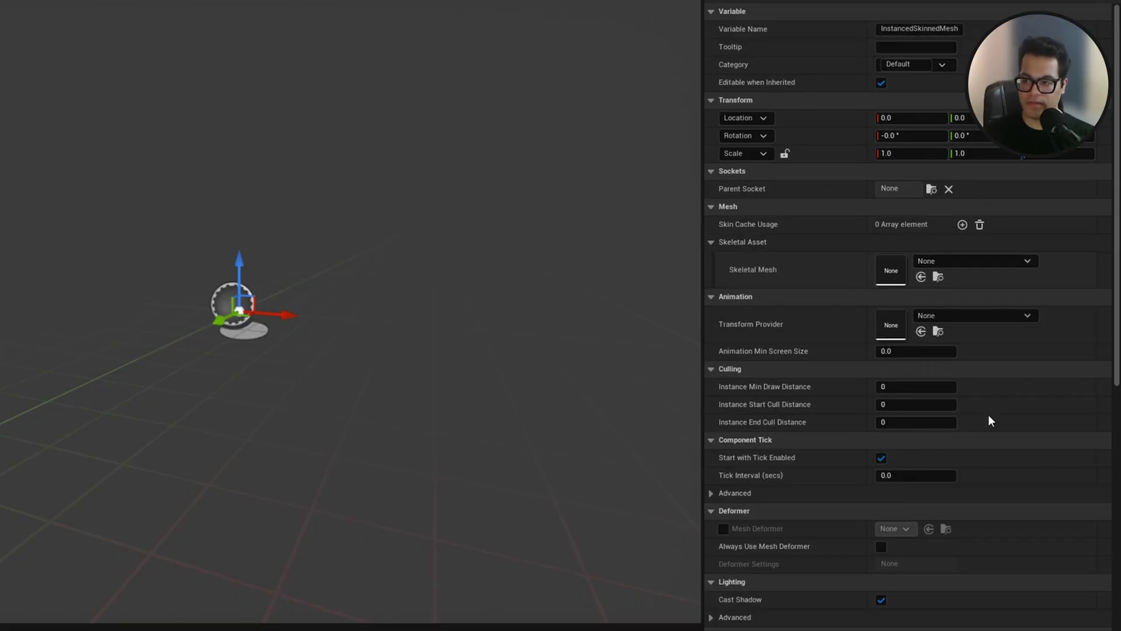
pyautogui.click(981, 315)
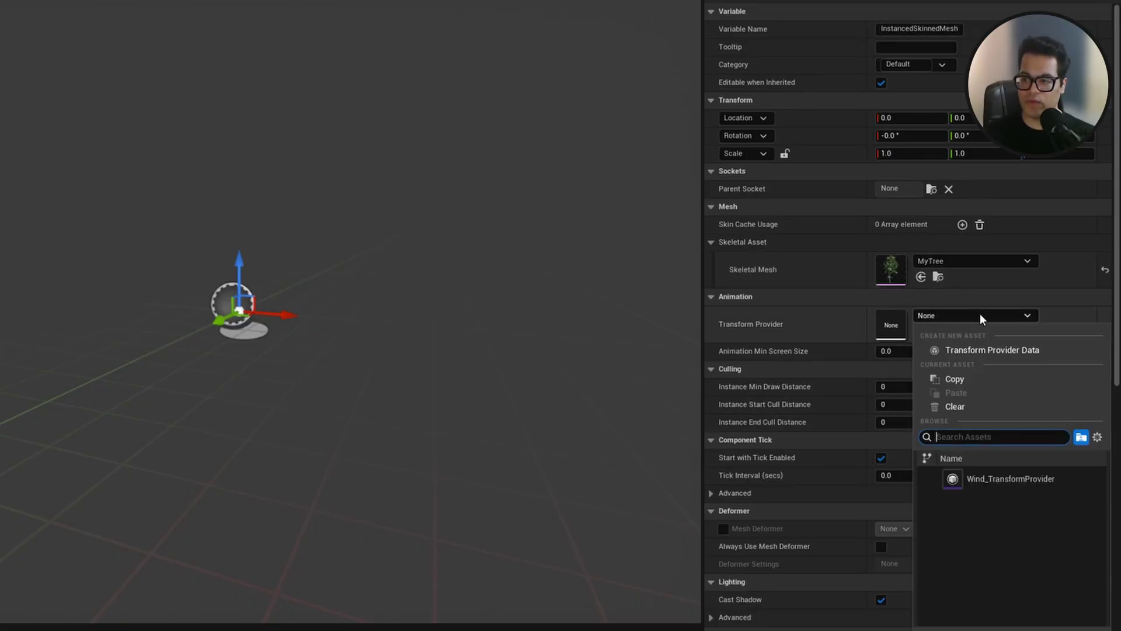
pyautogui.click(1003, 479)
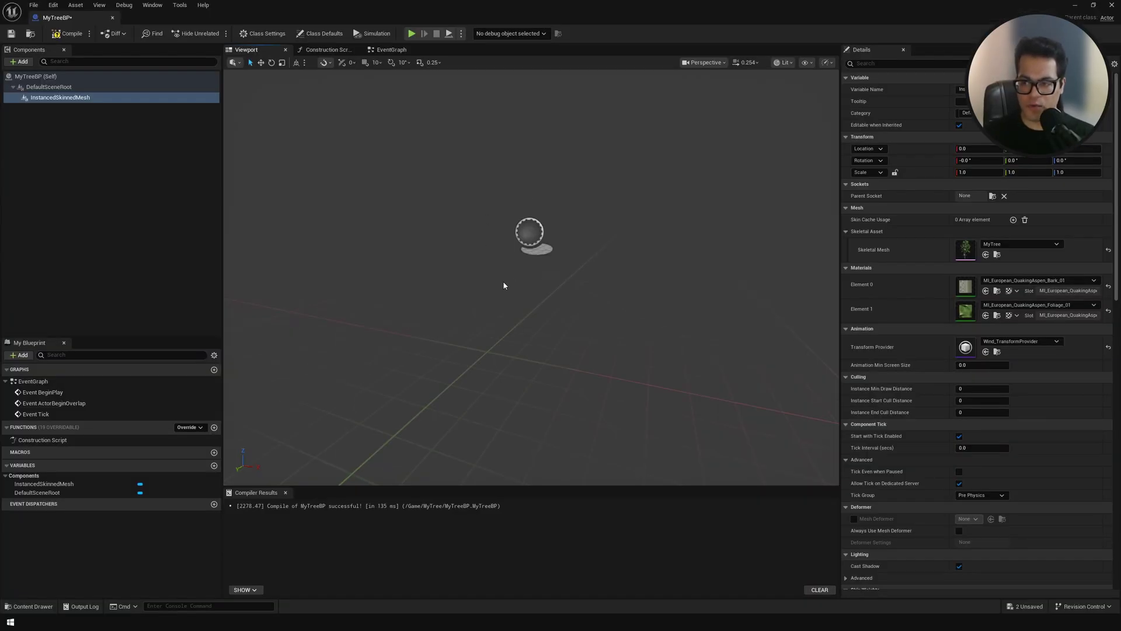
# Add one element to the component's Instances array, check the tree in the preview and save the Blueprint
pyautogui.scroll(-5, 911, 327)
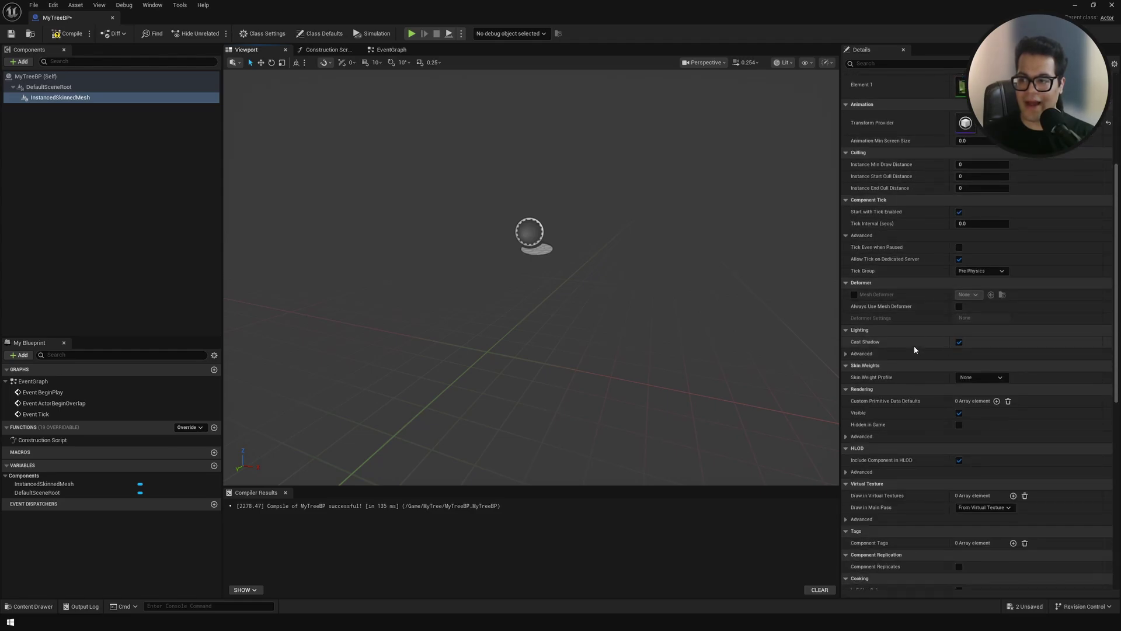
pyautogui.scroll(-5, 915, 350)
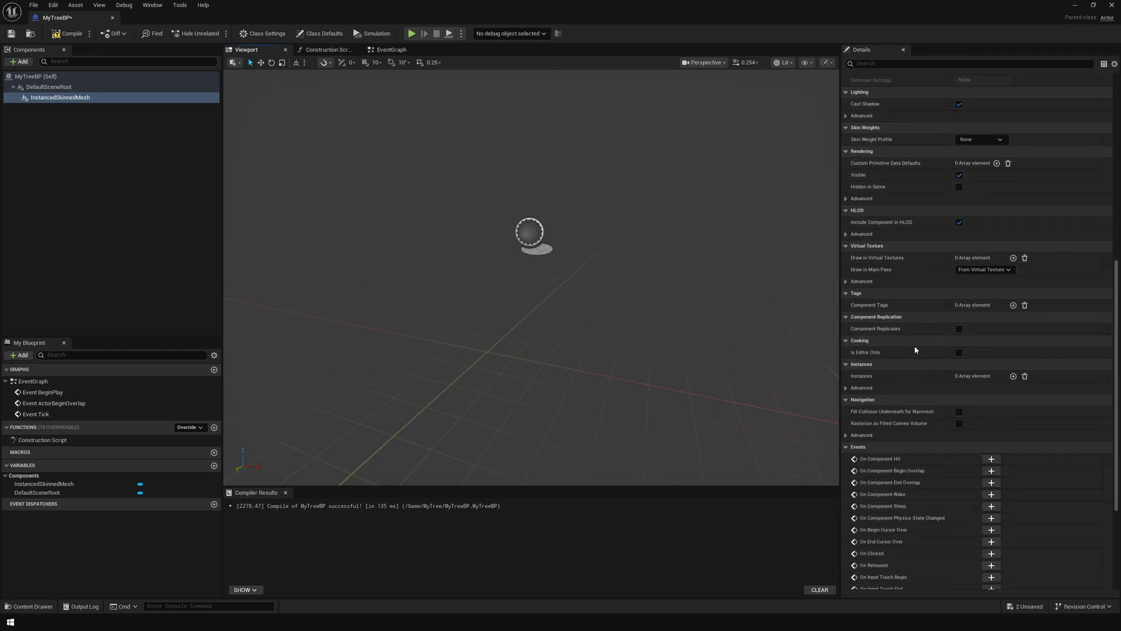
pyautogui.scroll(-1, 894, 353)
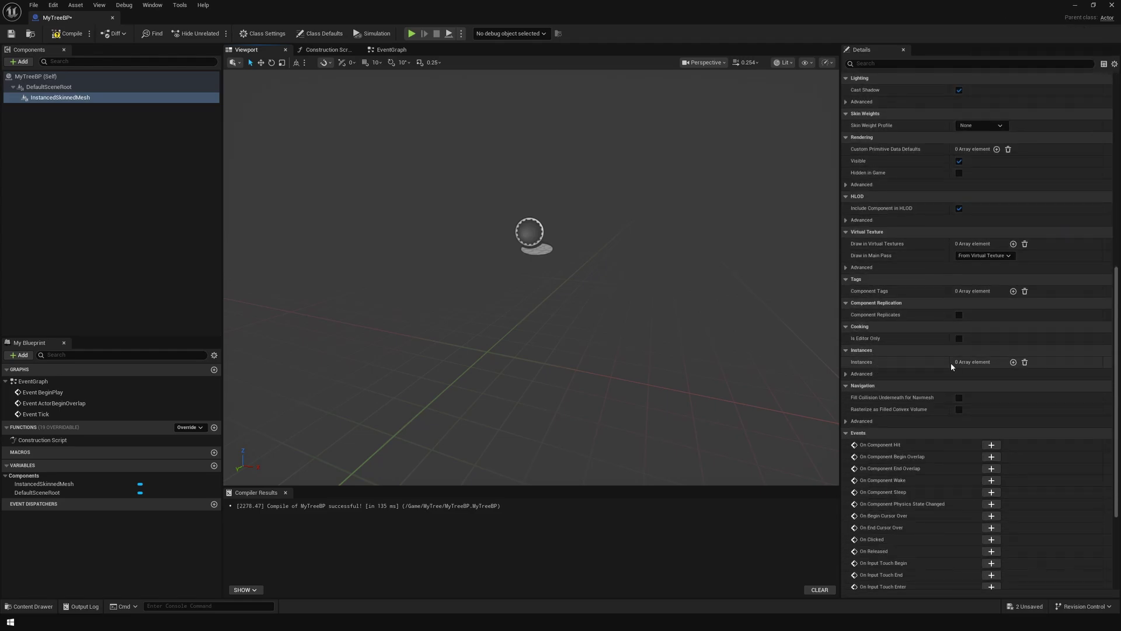
pyautogui.click(1014, 362)
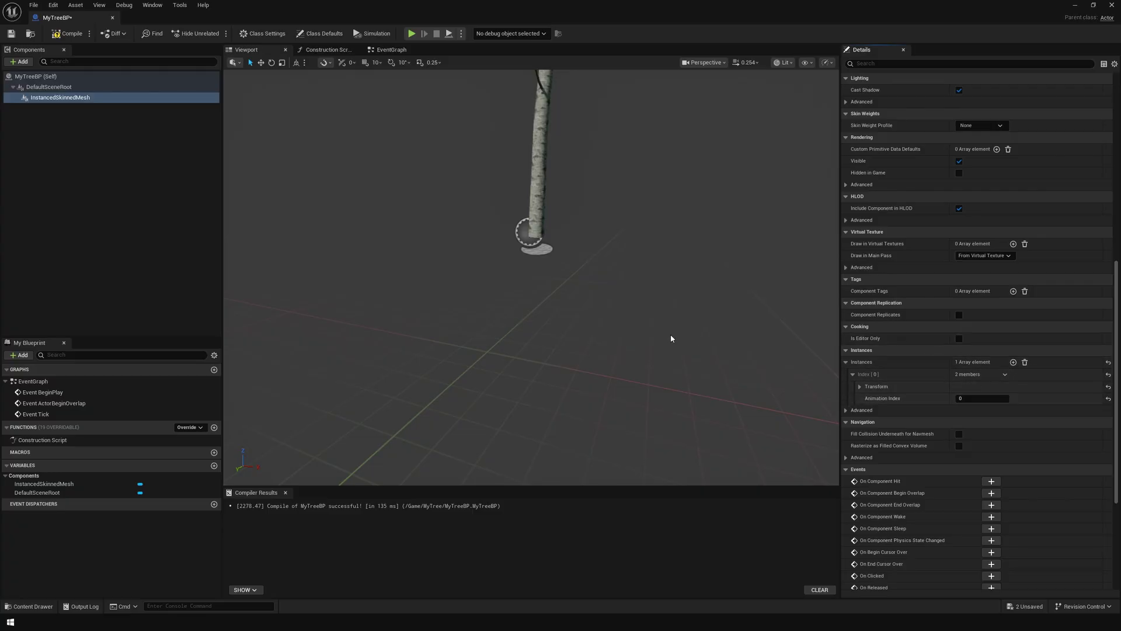
pyautogui.press('s')
pyautogui.moveTo(671, 338); pyautogui.dragTo(512, 259, button='right')
pyautogui.press('d')
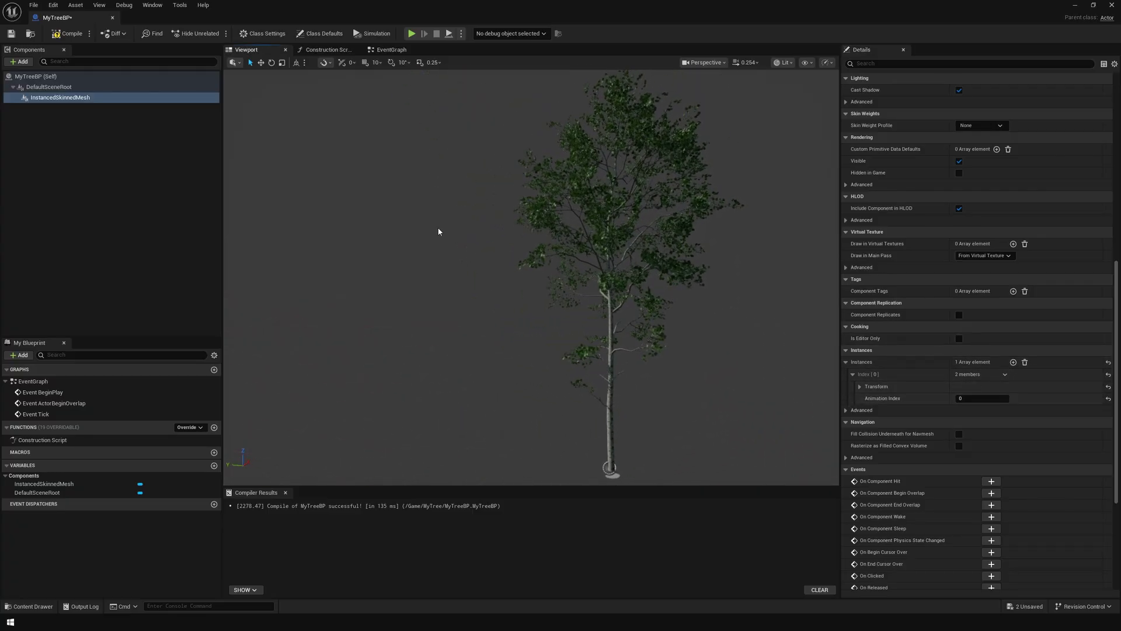
pyautogui.click(11, 34)
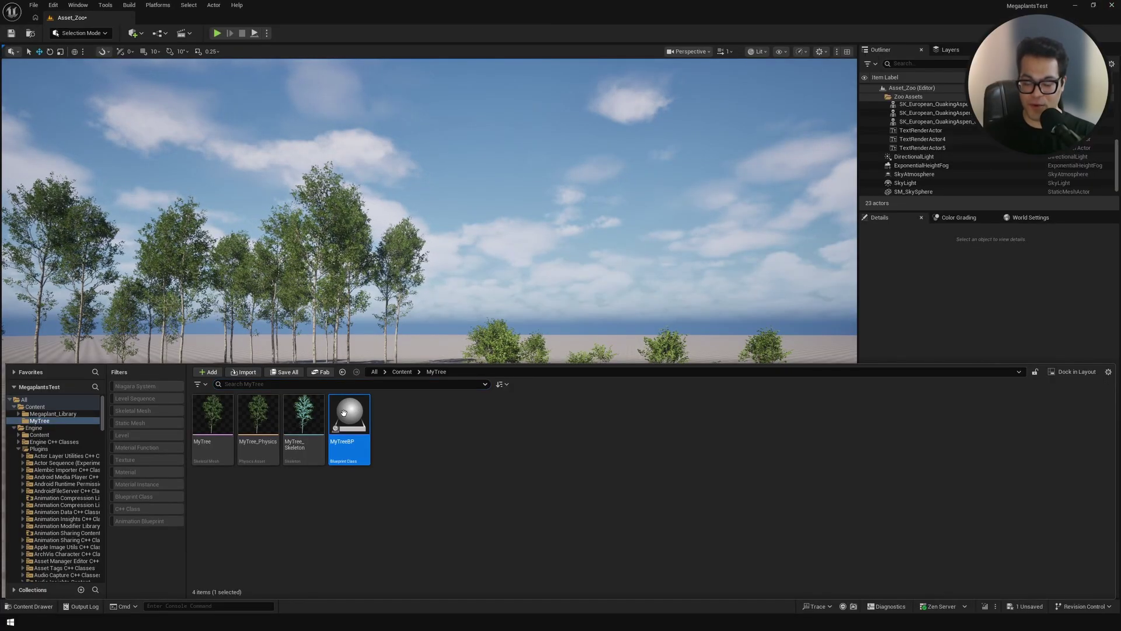
# Place the MyTreeBP Blueprint in the Asset_Zoo level in front of the Dynamic Wind Example text
pyautogui.moveTo(344, 422); pyautogui.dragTo(419, 536)
pyautogui.moveTo(418, 536)
pyautogui.mouseDown(button='right')
pyautogui.moveTo(403, 491)
pyautogui.moveTo(415, 409)
pyautogui.moveTo(298, 415)
pyautogui.moveTo(499, 481)
pyautogui.moveTo(403, 540)
pyautogui.mouseUp(button='right')
pyautogui.press('d')
pyautogui.press('a')
pyautogui.press('w')
pyautogui.press('s')
pyautogui.press('d')
pyautogui.keyDown('alt'); pyautogui.moveTo(479, 526); pyautogui.dragTo(490, 525); pyautogui.keyUp('alt')
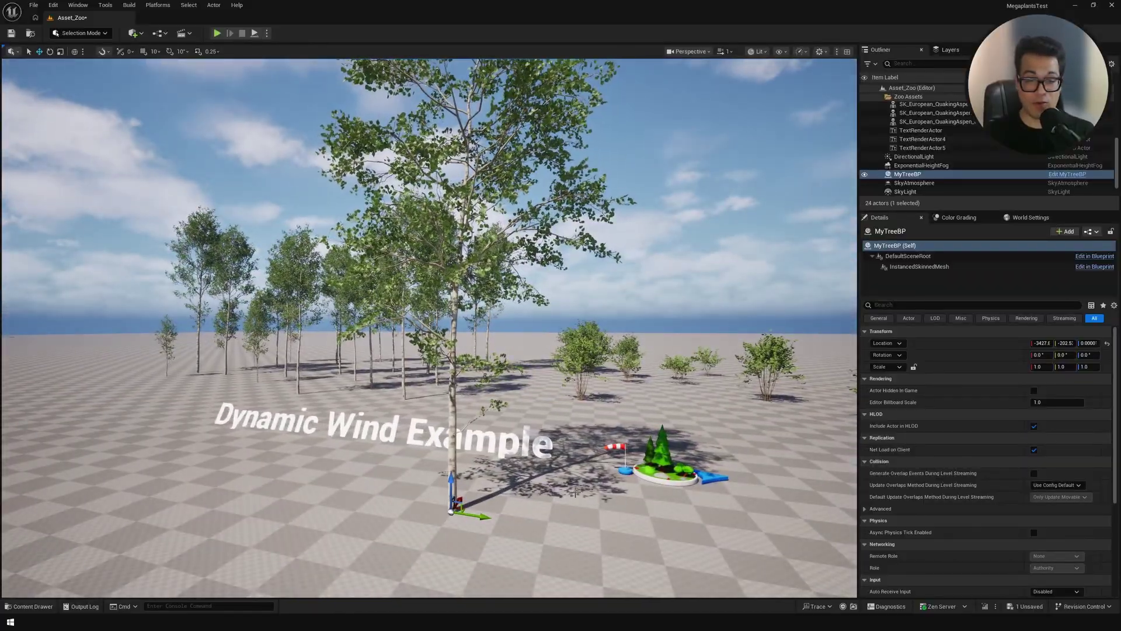
# Rotate the global foliage actor to change the wind direction and view the trees' reaction
pyautogui.click(682, 481)
pyautogui.press('e')
pyautogui.moveTo(682, 481); pyautogui.dragTo(661, 494)
pyautogui.press('a')
pyautogui.moveTo(662, 495)
pyautogui.mouseDown(button='right')
pyautogui.moveTo(701, 488)
pyautogui.moveTo(669, 497)
pyautogui.mouseUp(button='right')
pyautogui.press('s')
pyautogui.press('d')
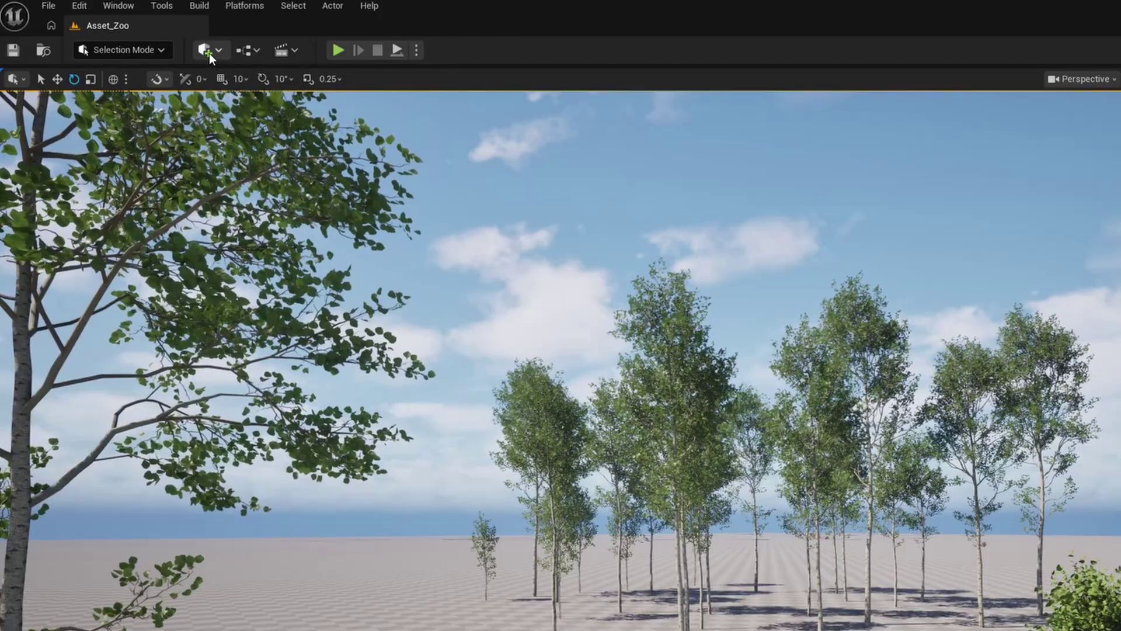
# Open Fab and browse the preview images of the Megaplants aspen, European Beech, Norway Maple Forest and Black Alder packs
pyautogui.click(135, 35)
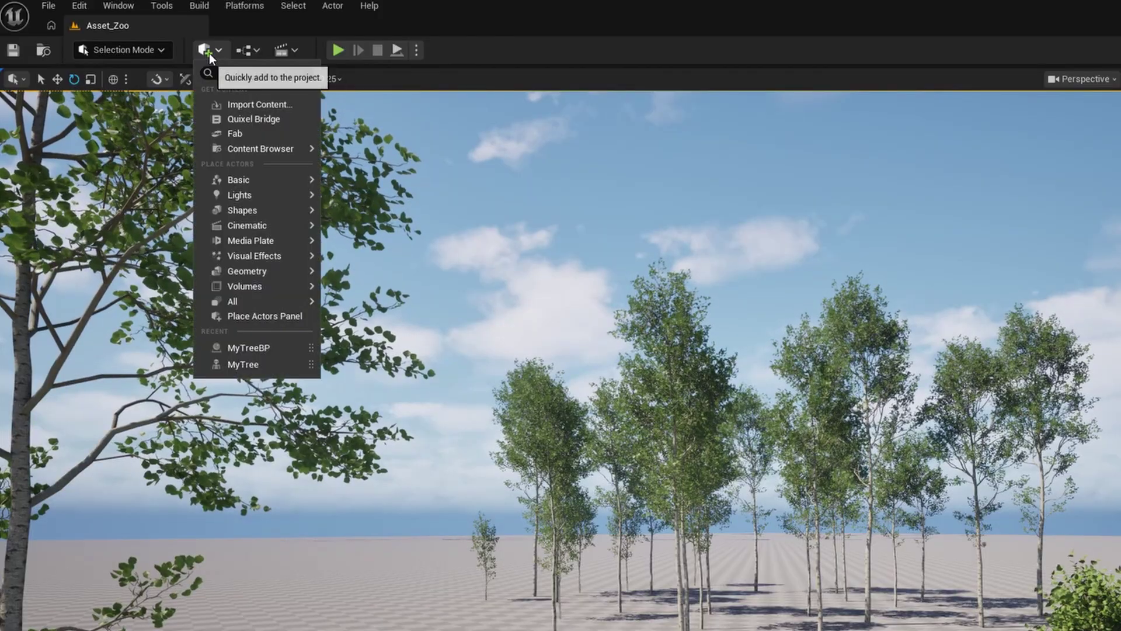
pyautogui.click(224, 134)
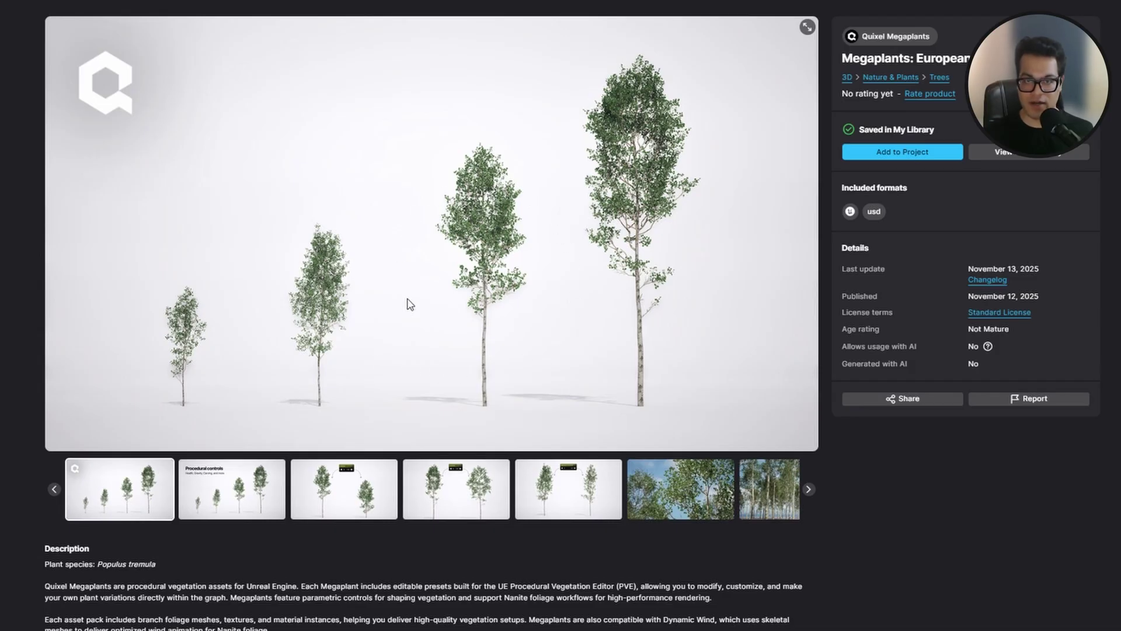
pyautogui.click(233, 485)
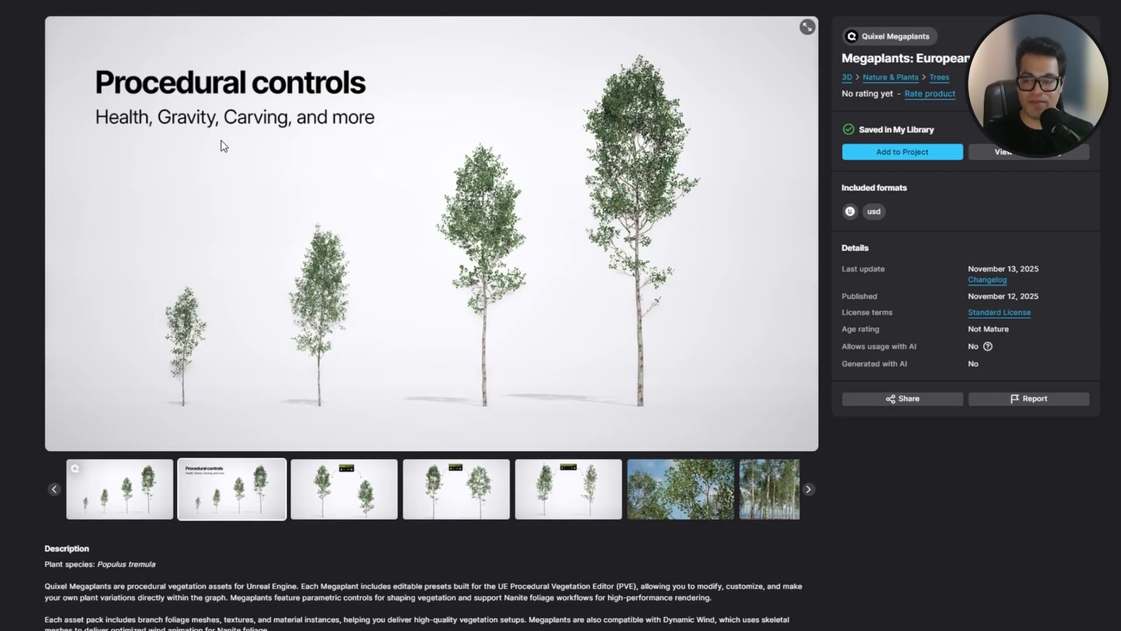
pyautogui.click(643, 480)
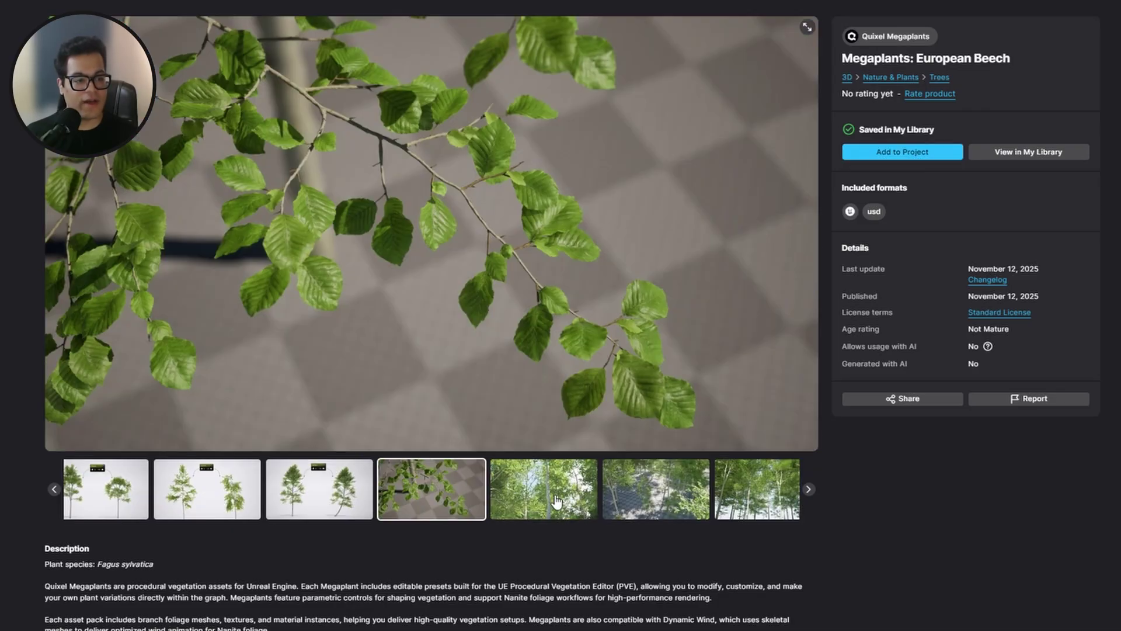
pyautogui.click(556, 501)
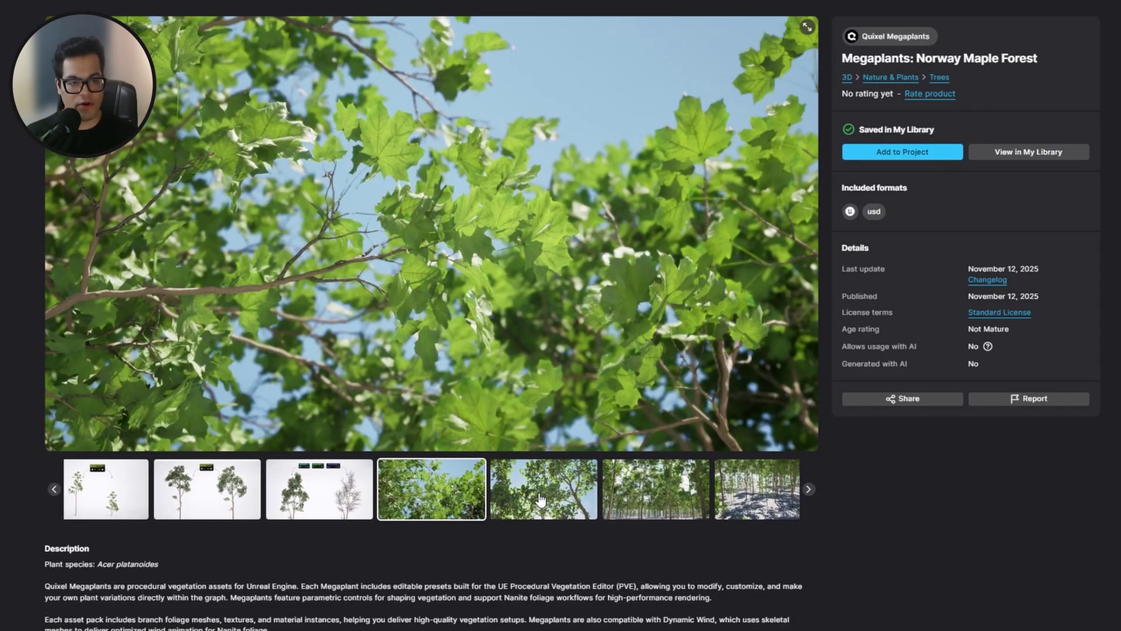
pyautogui.click(540, 500)
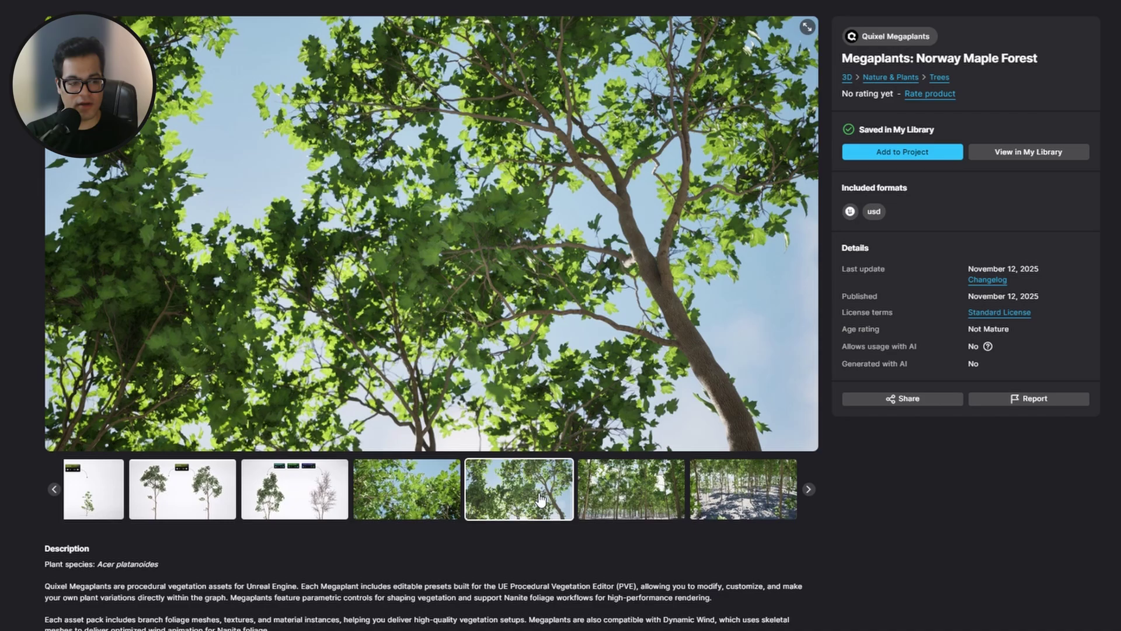
pyautogui.click(574, 502)
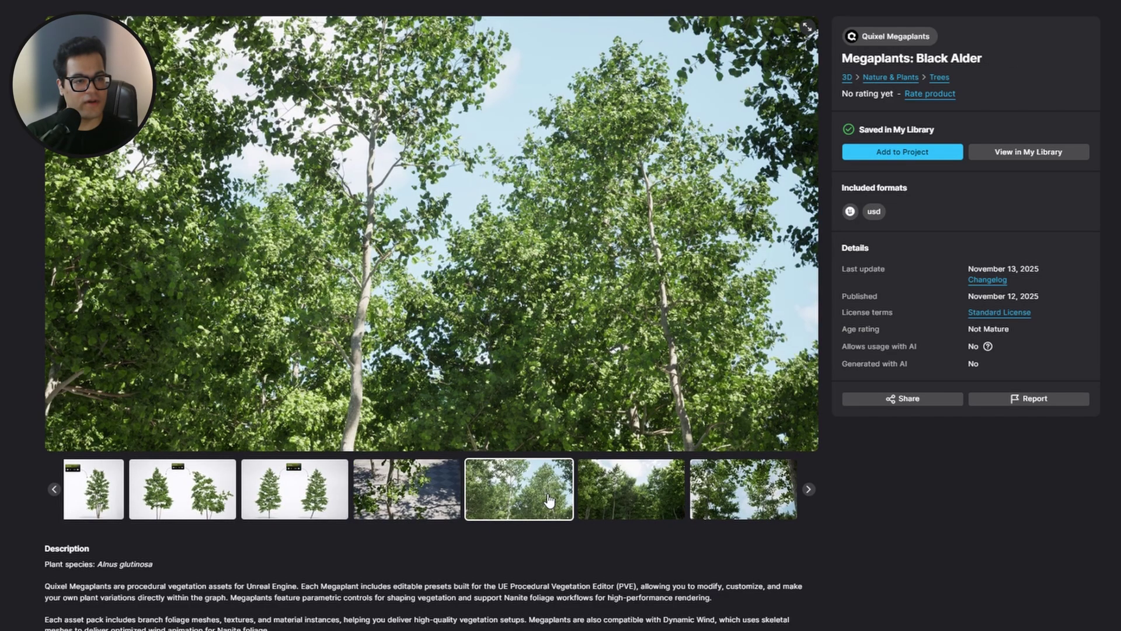
pyautogui.click(626, 502)
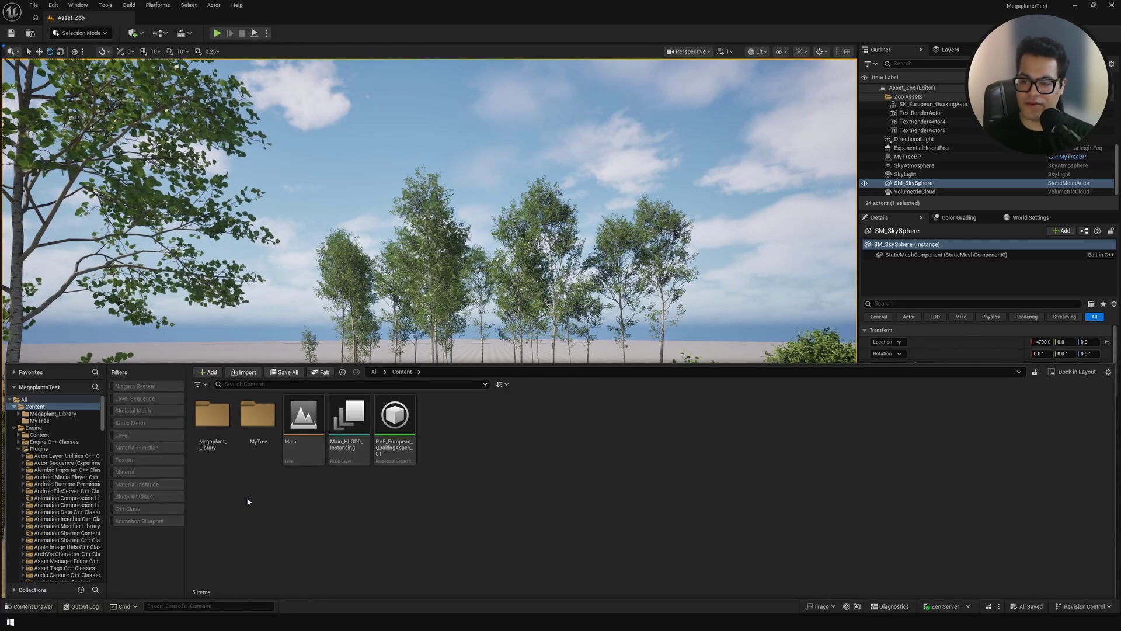
# Open the Instances folder of Tree_Norway_Maple inside the Megaplant_Library to view its leaf and twig assets
pyautogui.doubleClick(215, 413)
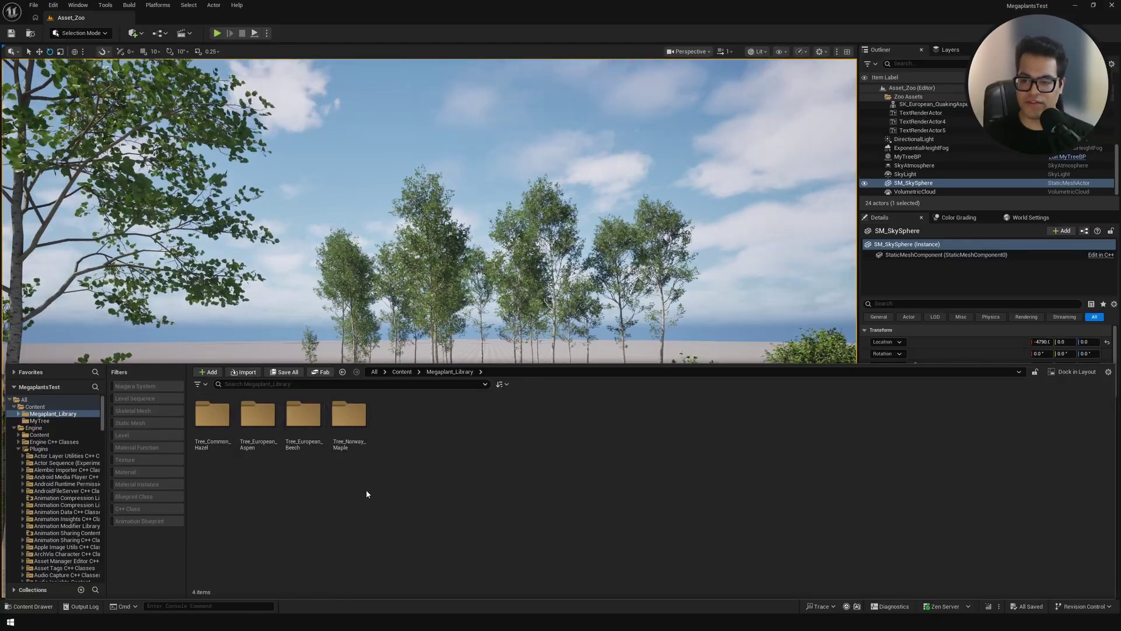
pyautogui.doubleClick(349, 415)
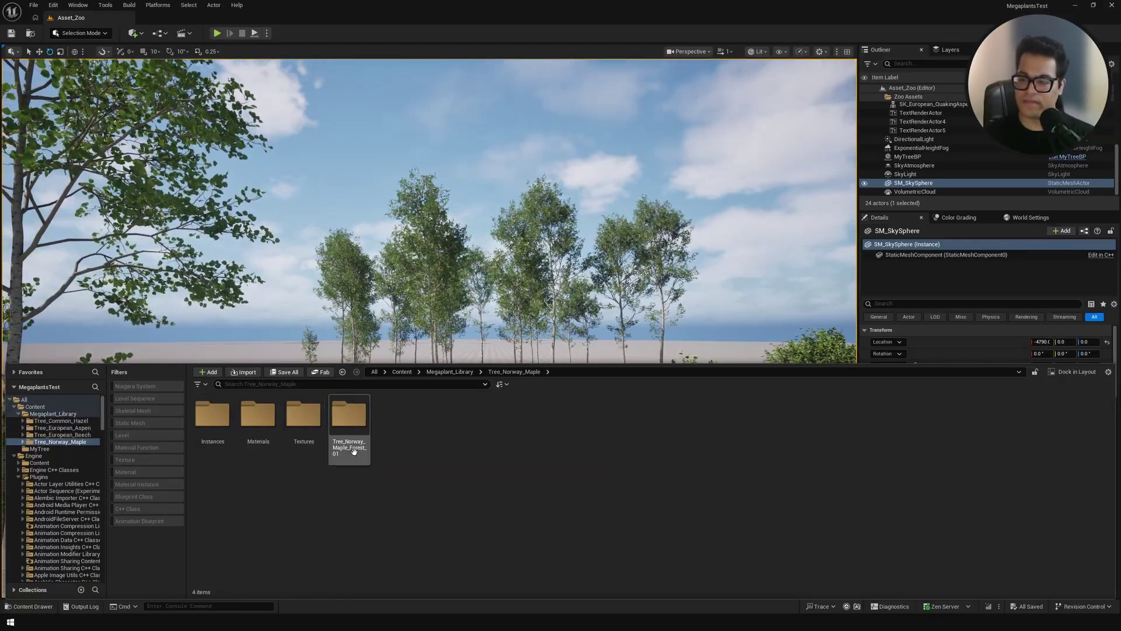
pyautogui.doubleClick(213, 422)
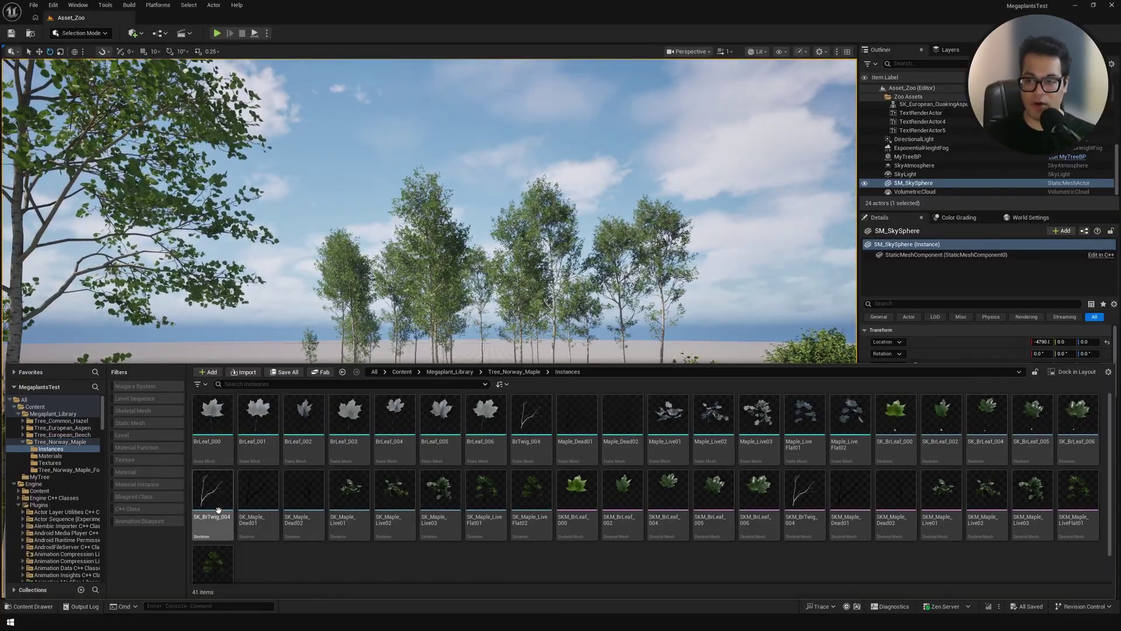
# Open the PVE_Norway_Maple_Forest_01 procedural vegetation asset from the Tree_Norway_Maple_Forest_01 folder
pyautogui.click(516, 372)
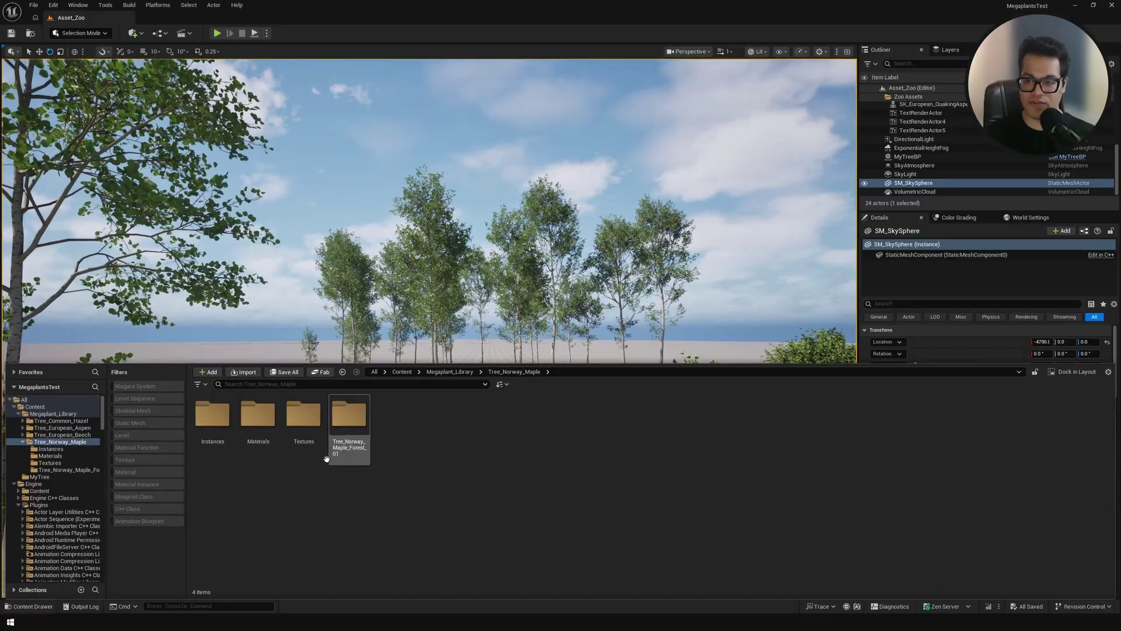
pyautogui.doubleClick(355, 420)
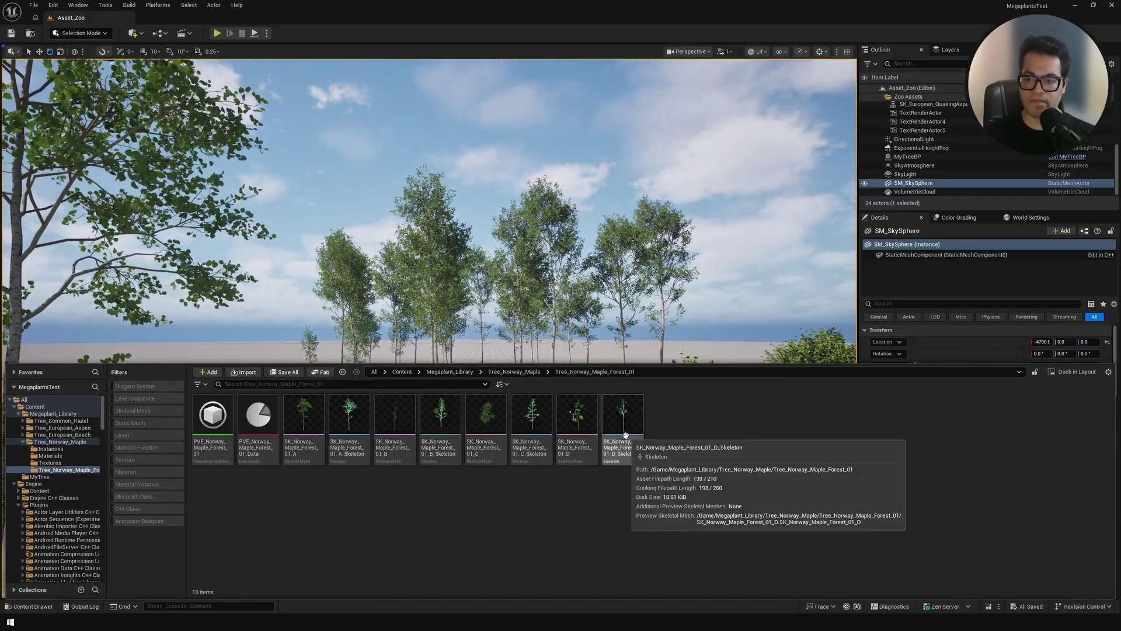
pyautogui.moveTo(211, 434)
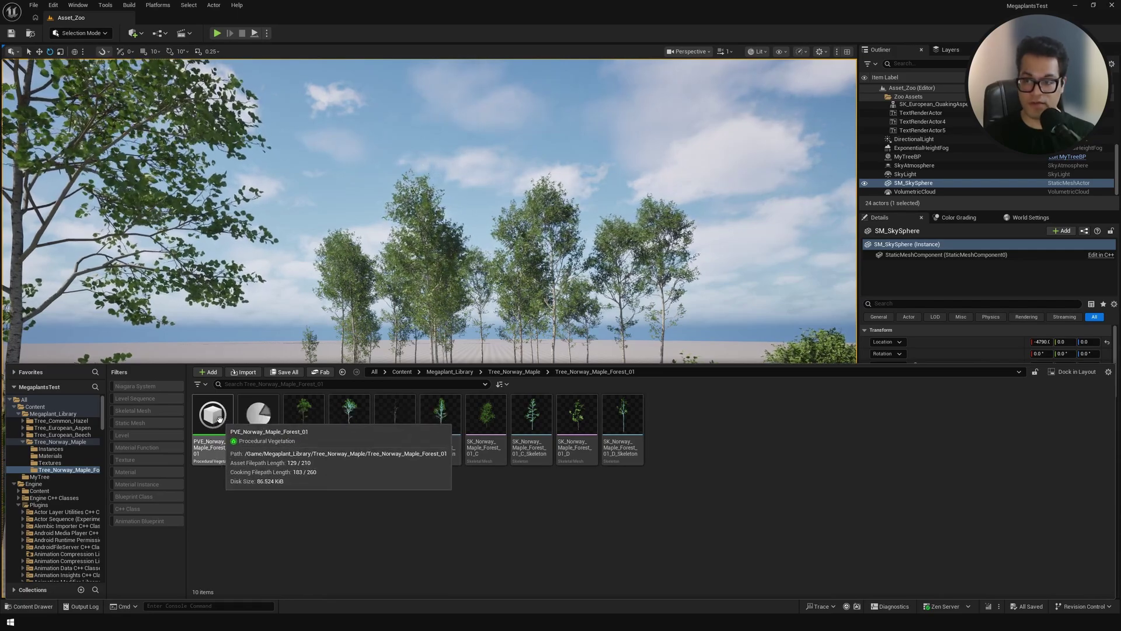
pyautogui.doubleClick(219, 418)
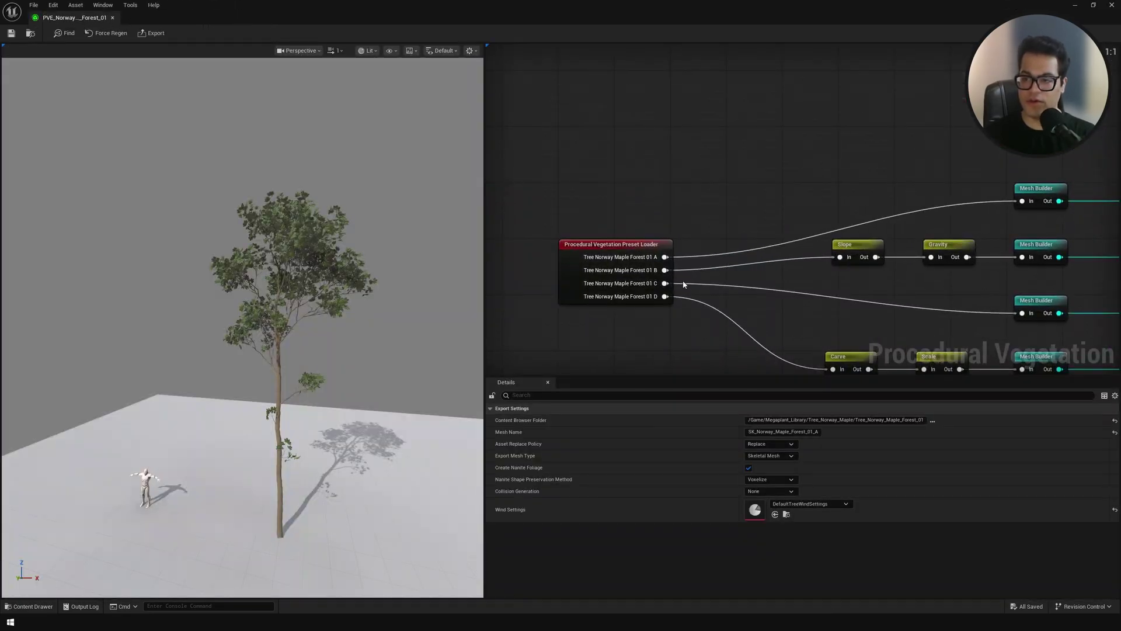
# Preview the four Norway Maple Forest variants by selecting output nodes B, C, D and A in the graph
pyautogui.moveTo(1028, 233); pyautogui.dragTo(571, 207, button='right')
pyautogui.click(947, 233)
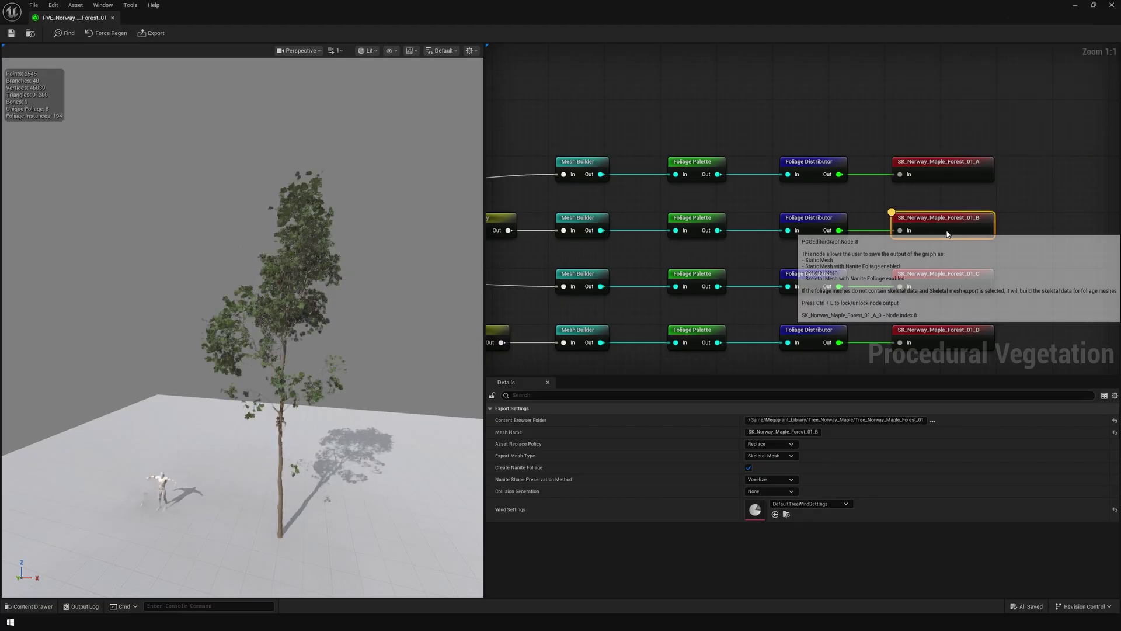
pyautogui.click(953, 281)
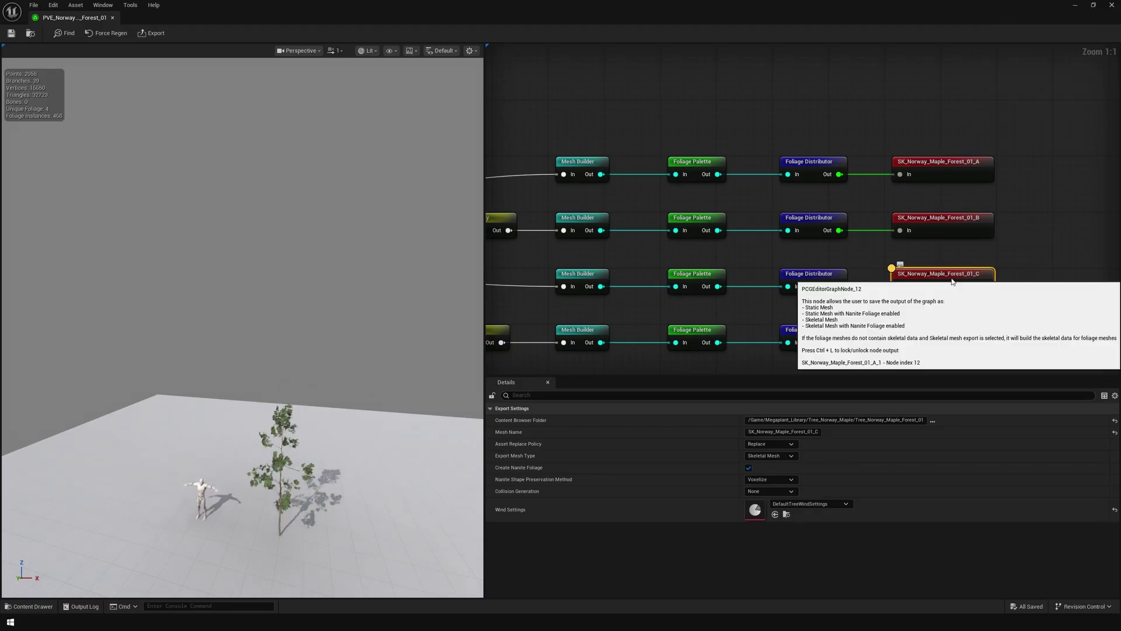
pyautogui.click(953, 338)
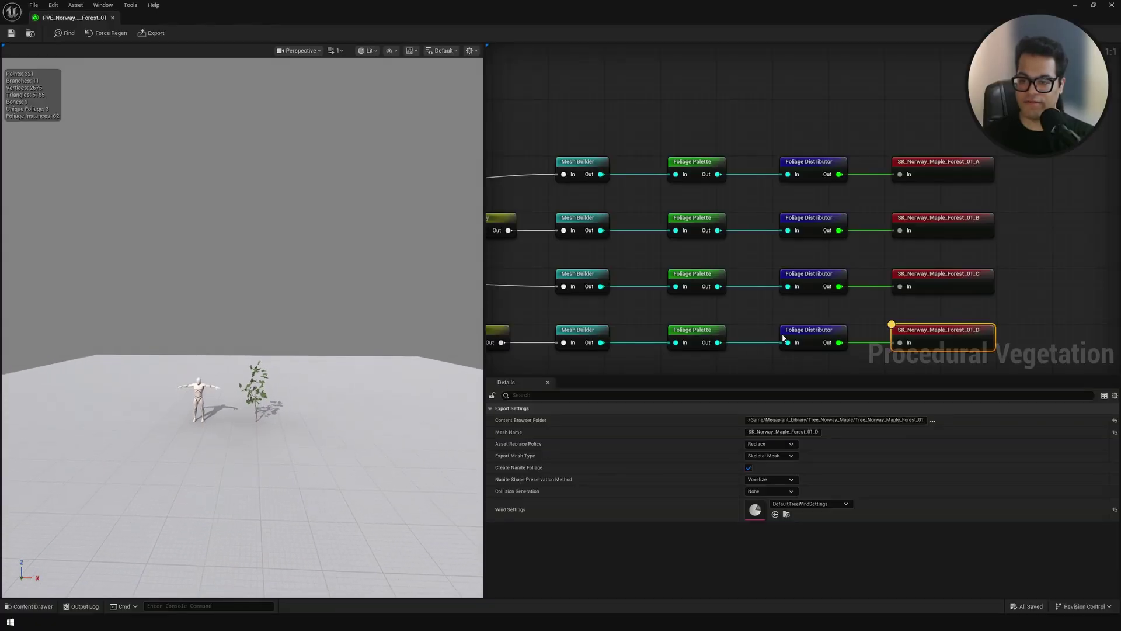
pyautogui.click(933, 176)
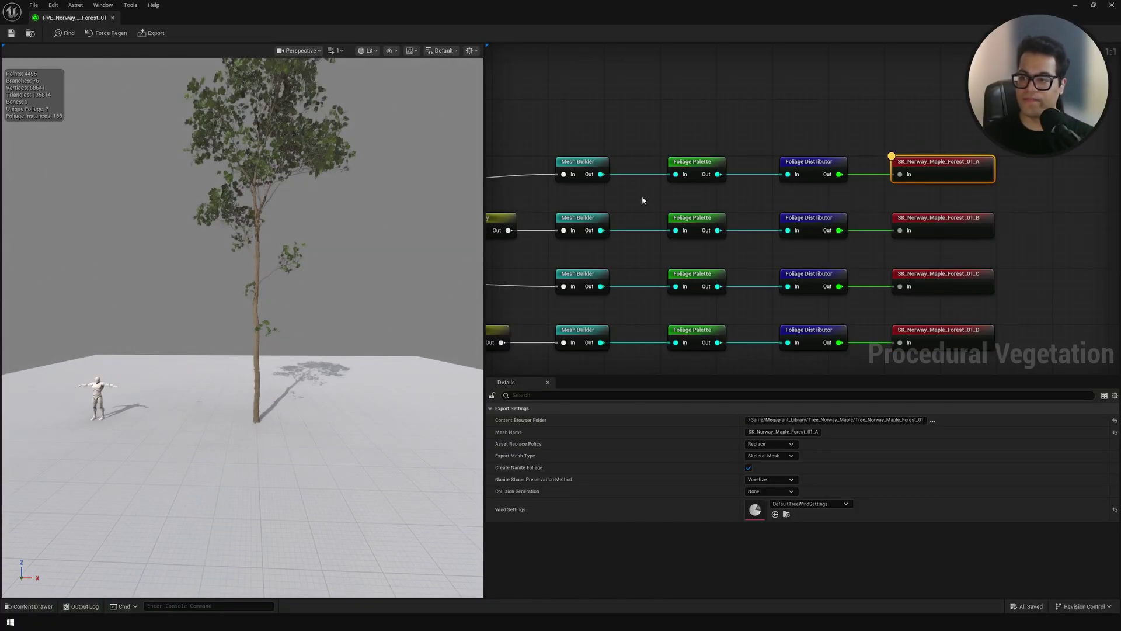
# Preview the results of the Mesh Builder and Foliage Palette nodes in variant A's chain and examine the foliage meshes up close
pyautogui.moveTo(632, 199); pyautogui.dragTo(559, 232, button='right')
pyautogui.click(599, 205)
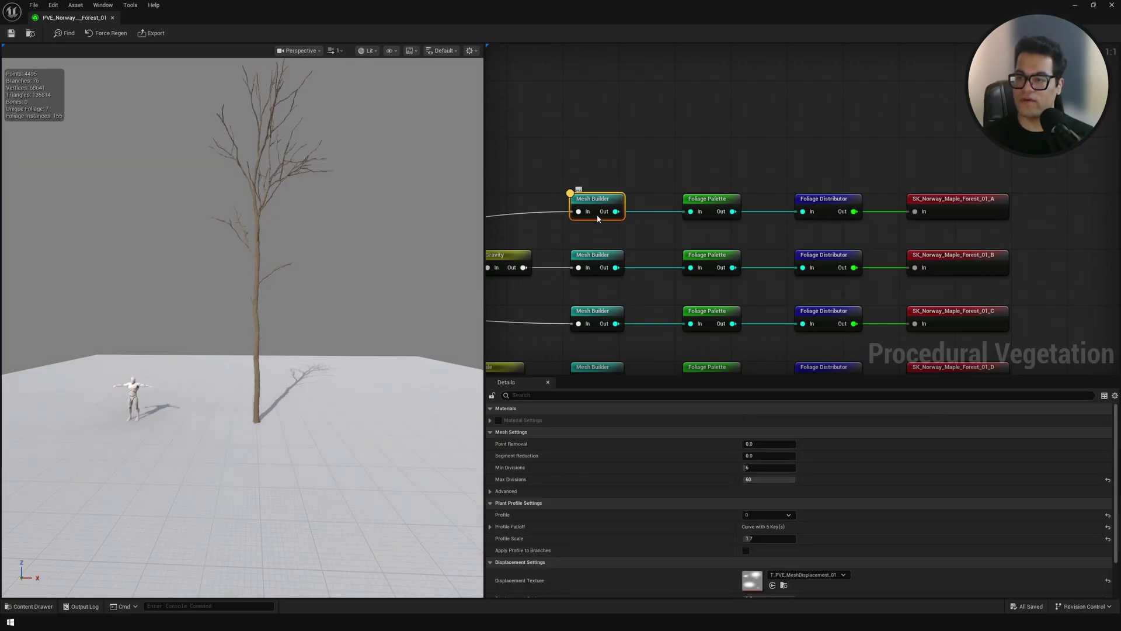
pyautogui.click(712, 200)
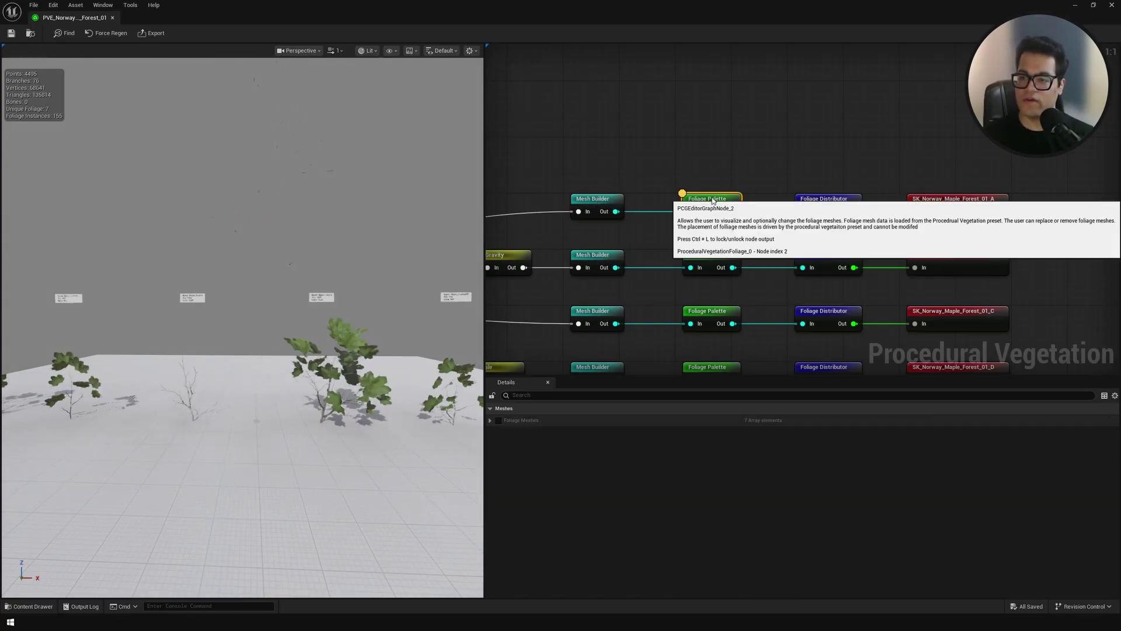
pyautogui.moveTo(292, 303); pyautogui.dragTo(254, 322, button='right')
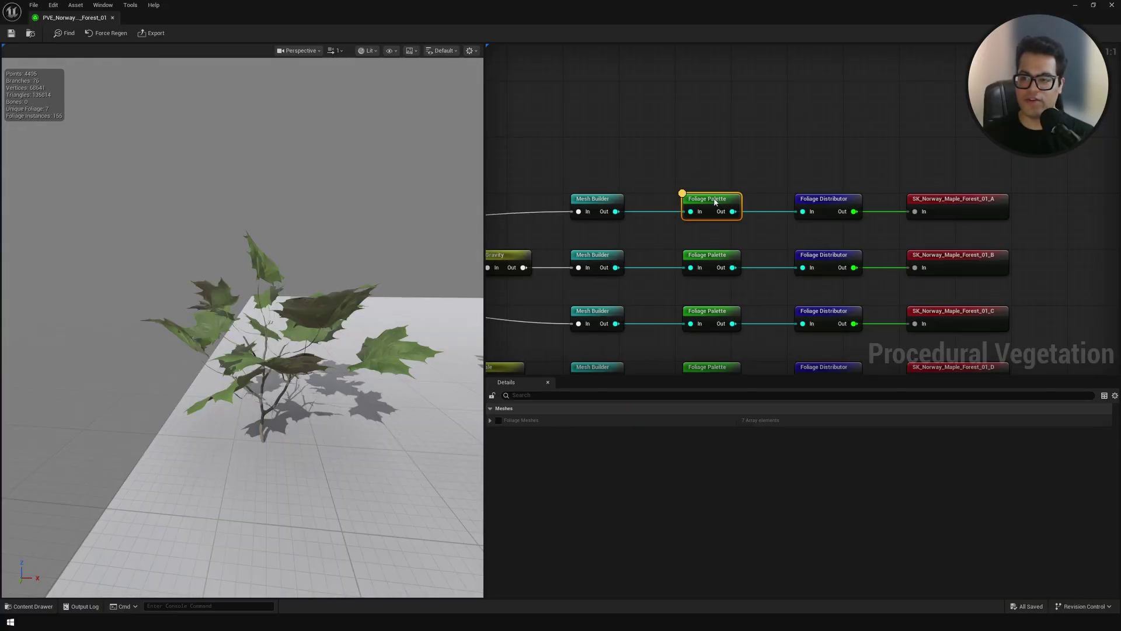
# Override the Foliage Meshes in variant A's Foliage Palette and replace the Index [0] mesh with SKM_BrLeaf_006
pyautogui.click(498, 420)
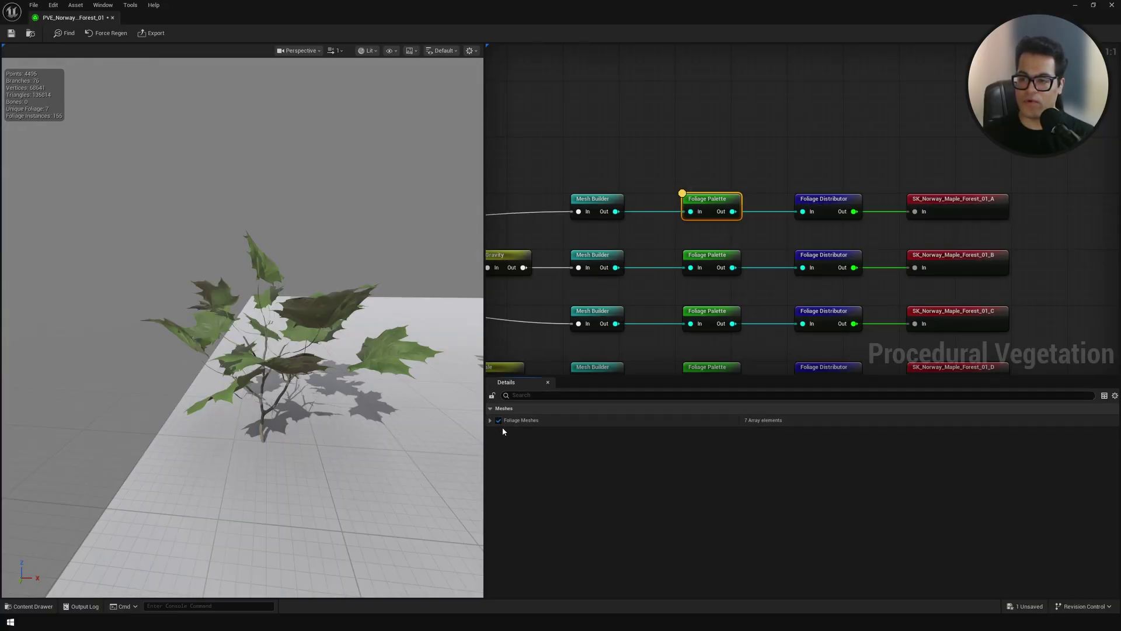
pyautogui.click(490, 420)
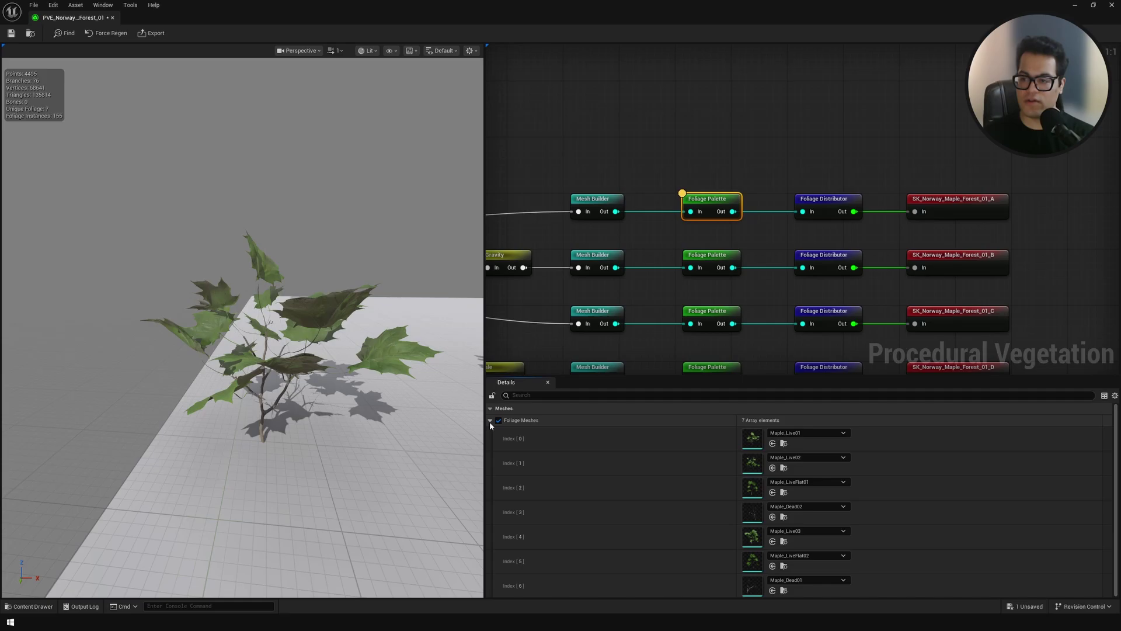
pyautogui.click(812, 433)
pyautogui.write('ma')
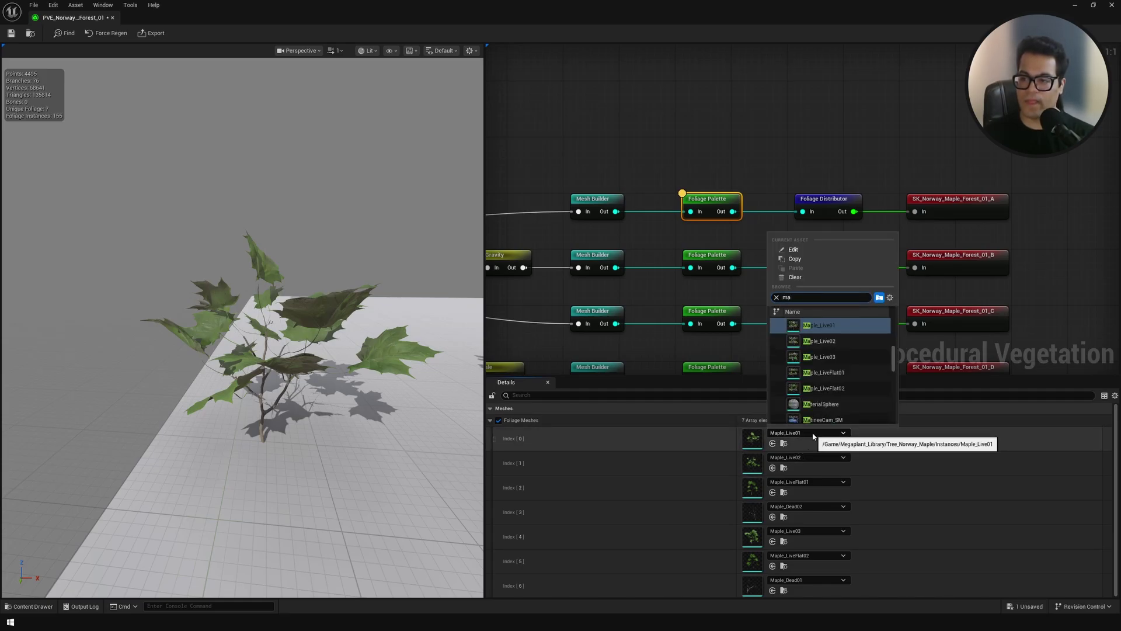
pyautogui.write('ple')
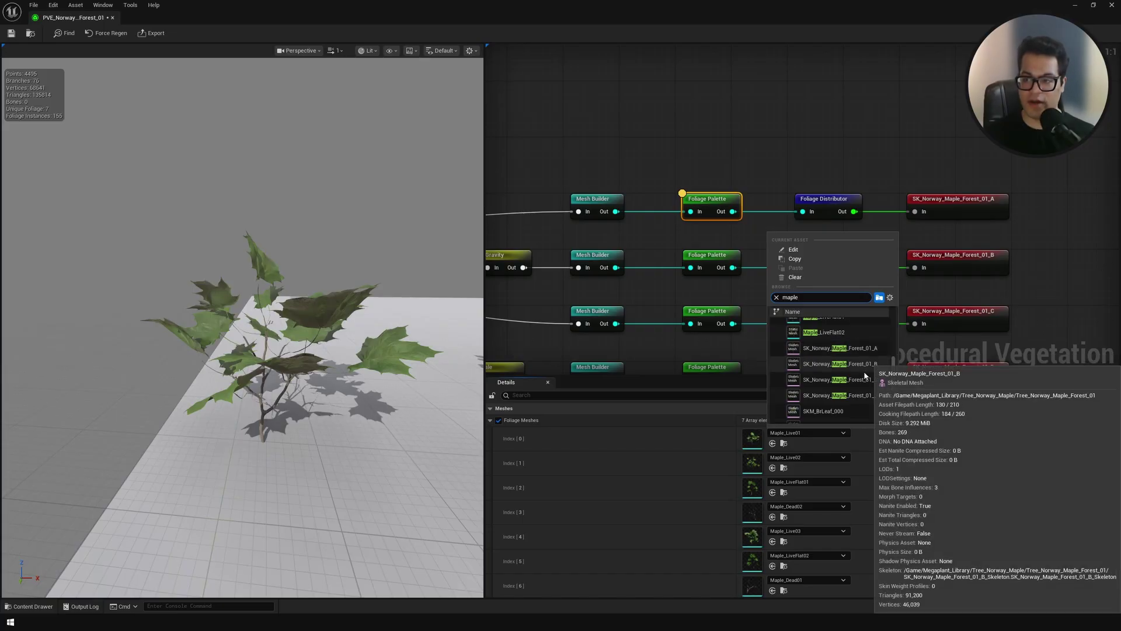
pyautogui.scroll(-3, 865, 390)
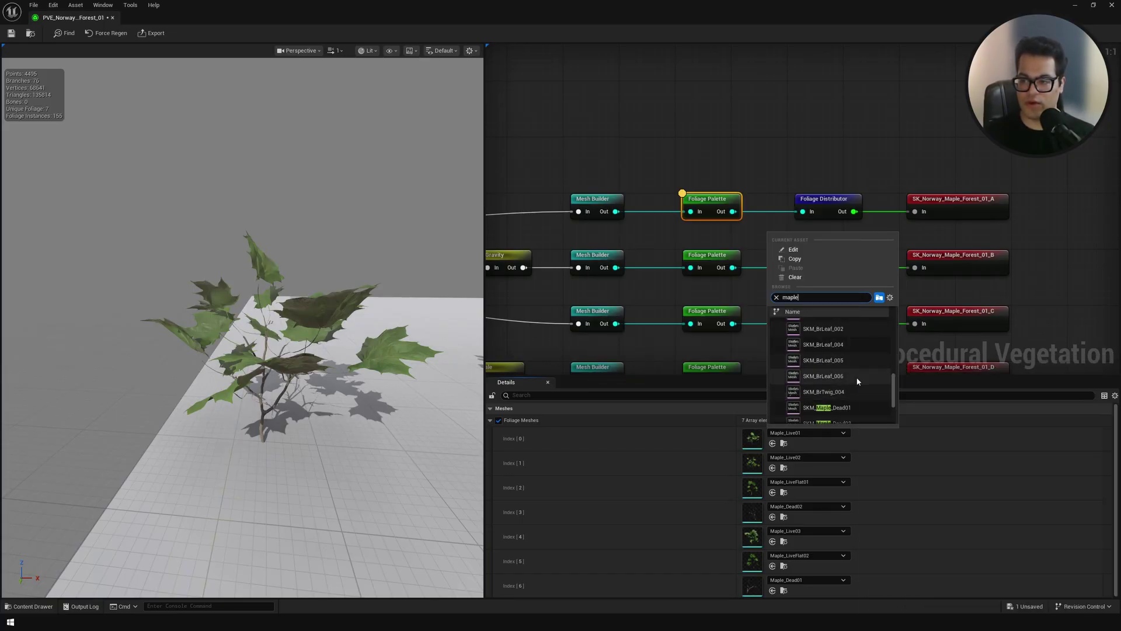
pyautogui.click(857, 381)
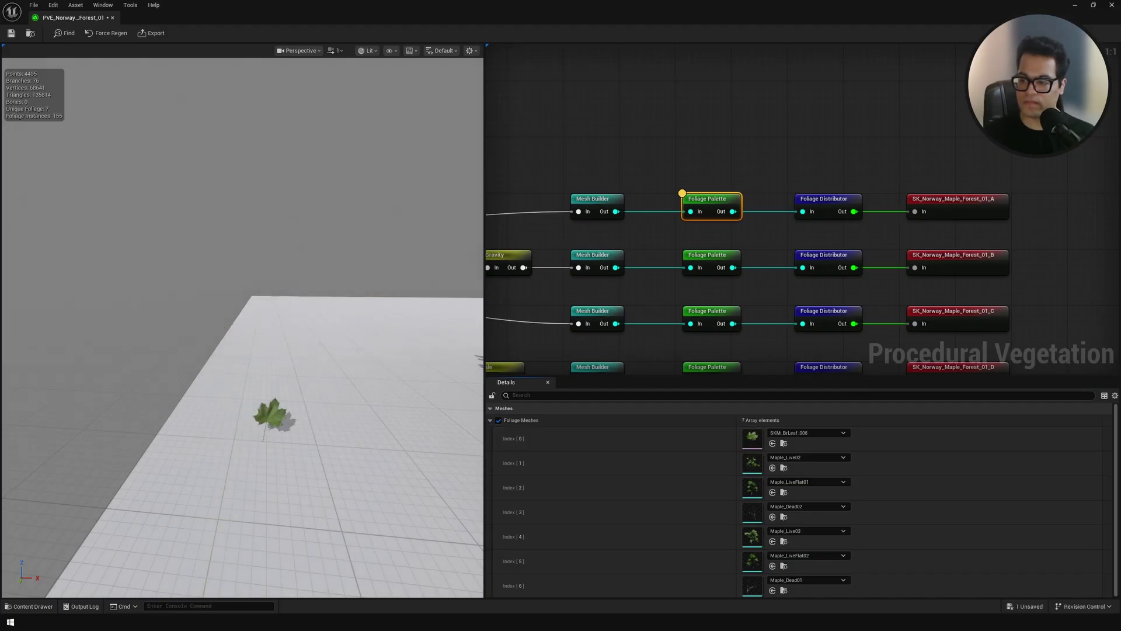
pyautogui.moveTo(242, 328); pyautogui.dragTo(252, 356, button='right')
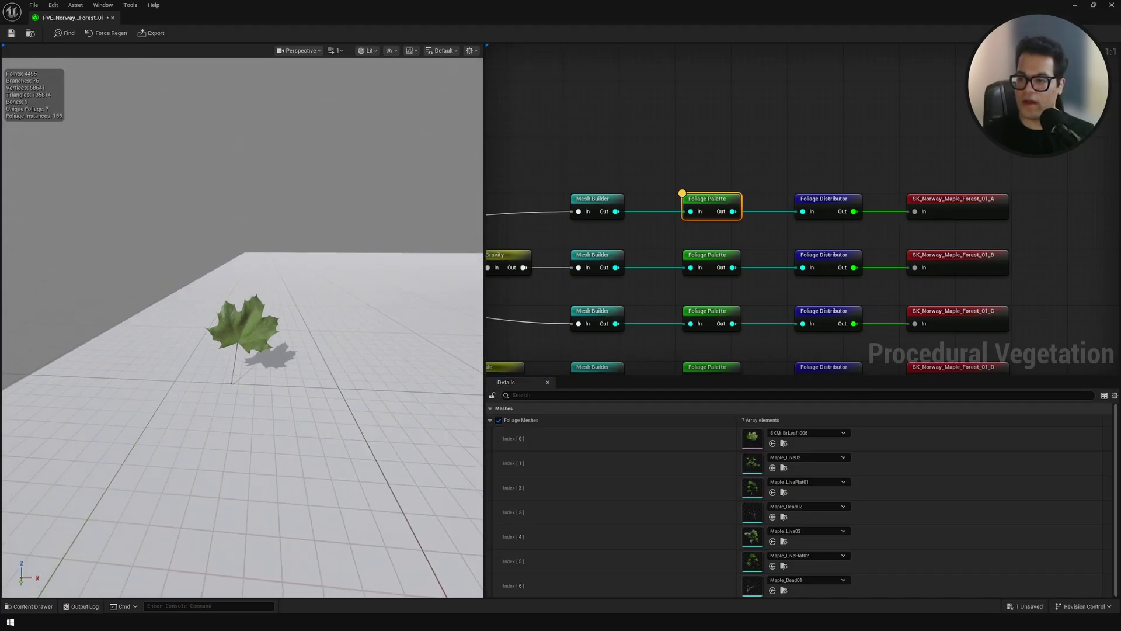
# Try Override Distribution on variant A's Foliage Distributor, switch it back off and inspect the tree
pyautogui.click(825, 200)
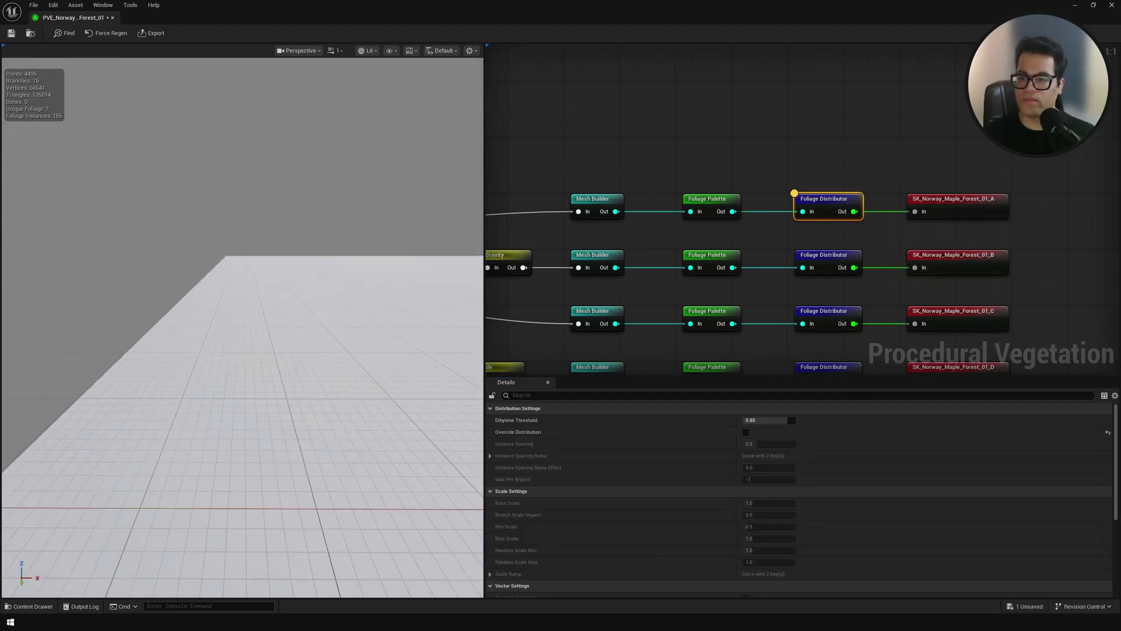
pyautogui.moveTo(242, 328); pyautogui.dragTo(303, 386, button='right')
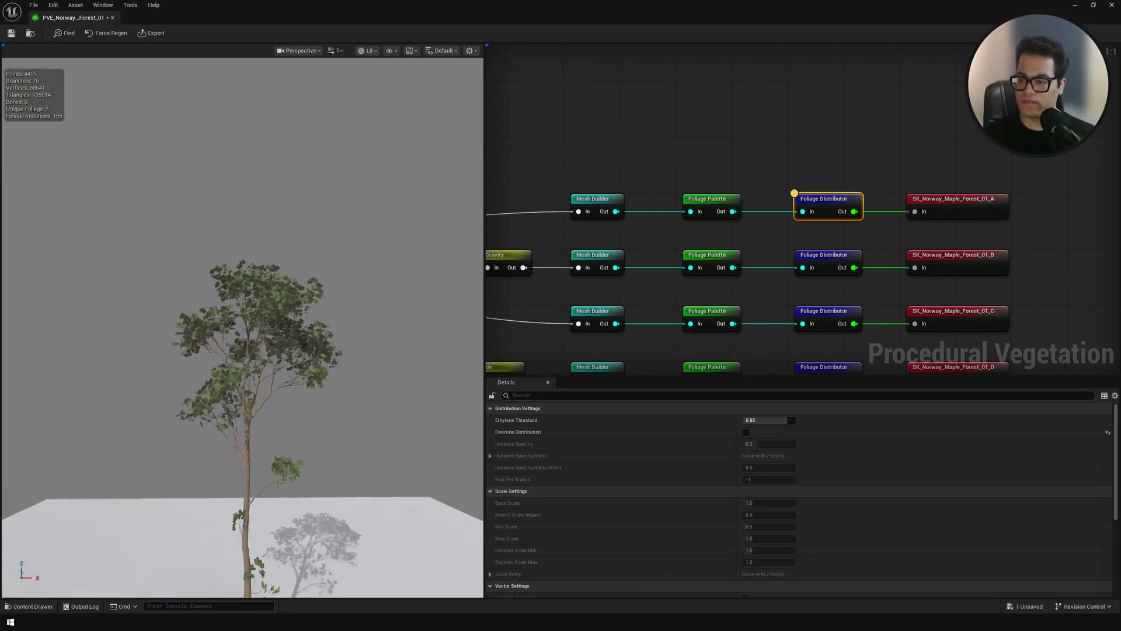
pyautogui.click(746, 432)
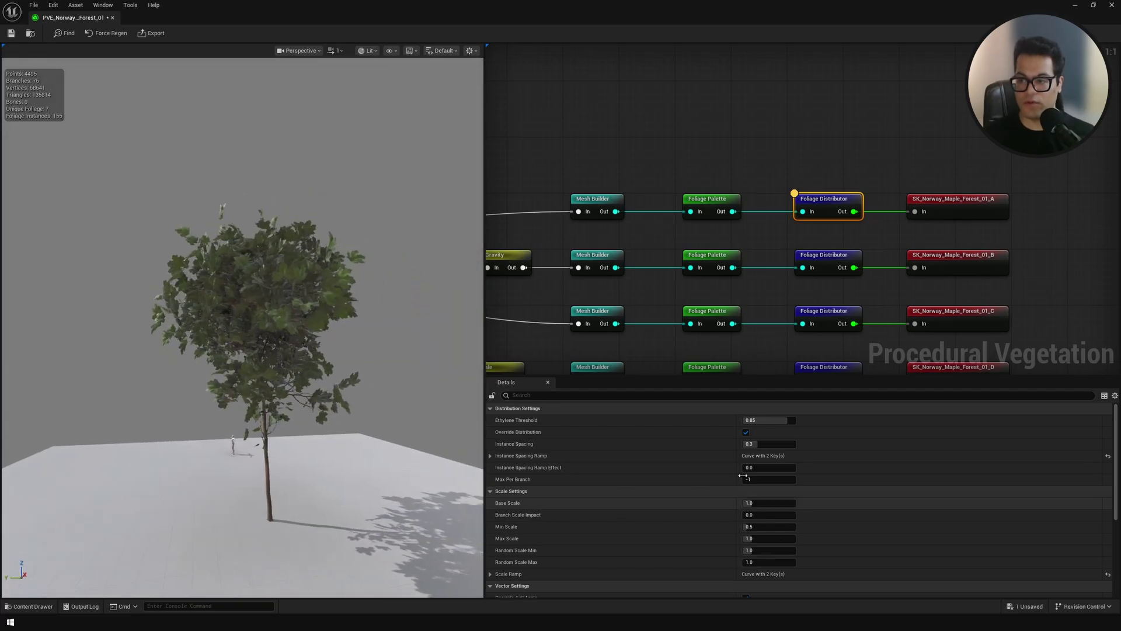
pyautogui.click(746, 432)
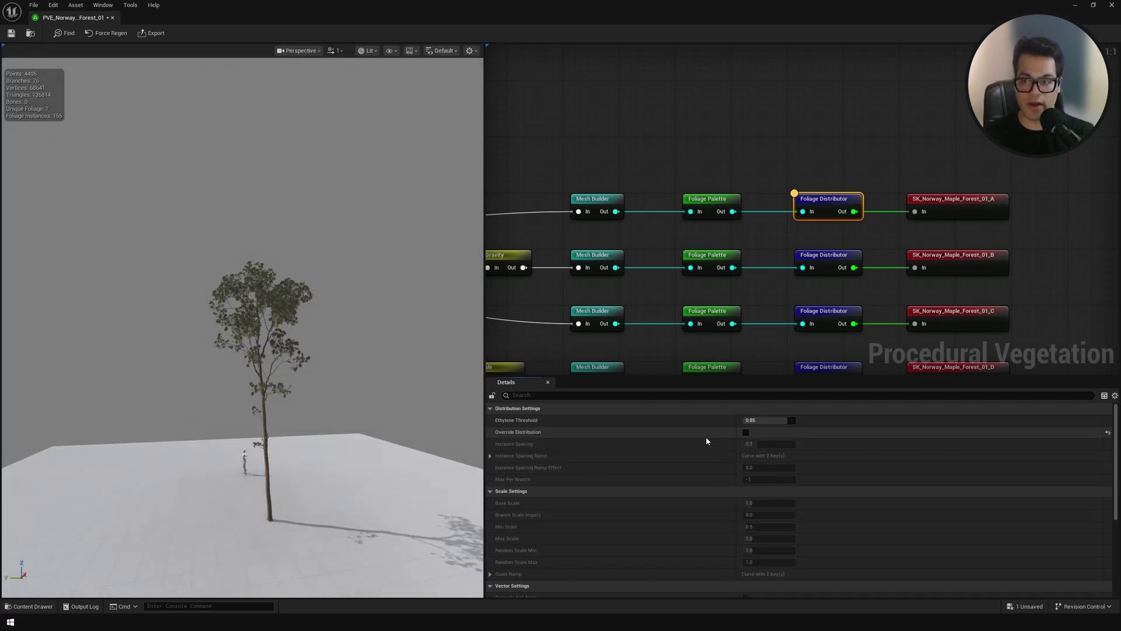
pyautogui.moveTo(374, 374); pyautogui.dragTo(327, 368, button='right')
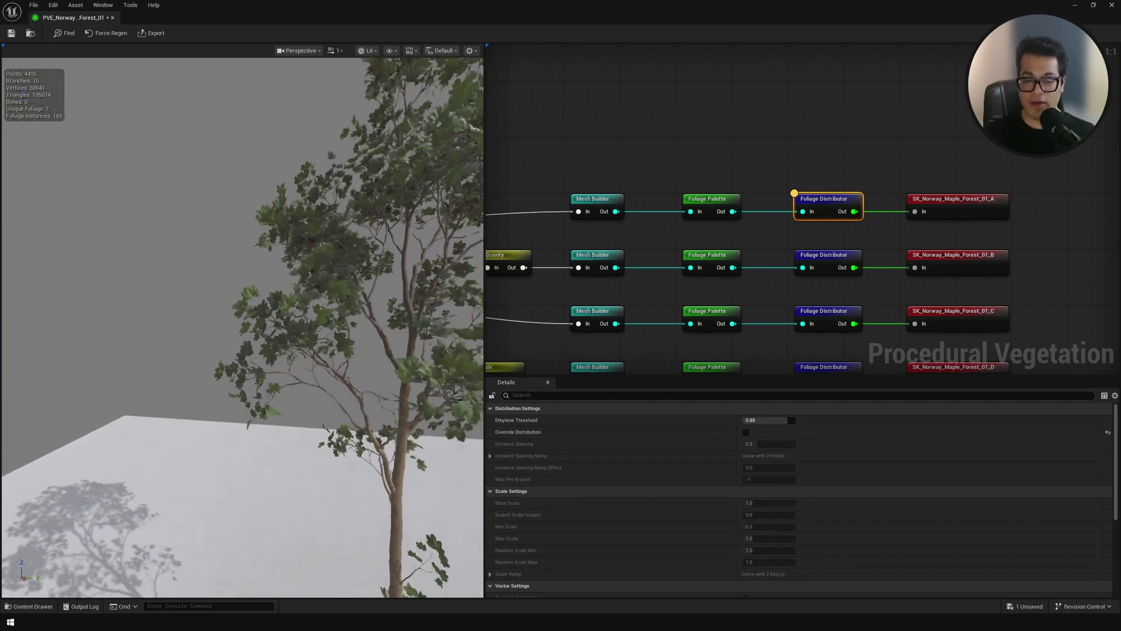
# Add a Gravity node and connect it between the preset loader's Tree Norway Maple Forest 01 A output and its Mesh Builder
pyautogui.rightClick(806, 141)
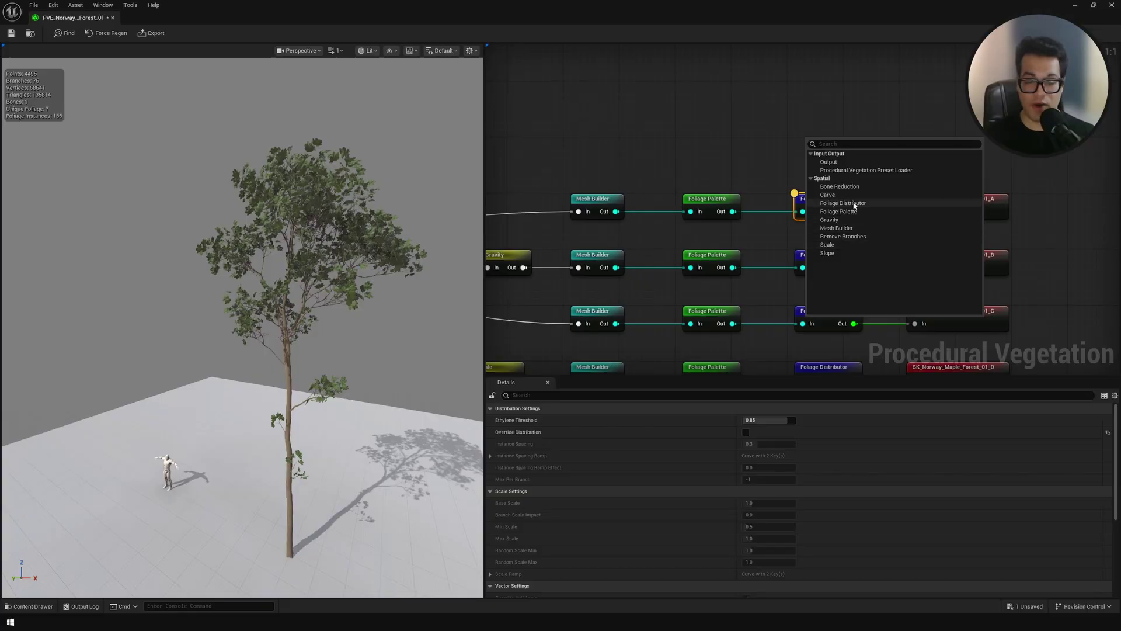
pyautogui.click(830, 220)
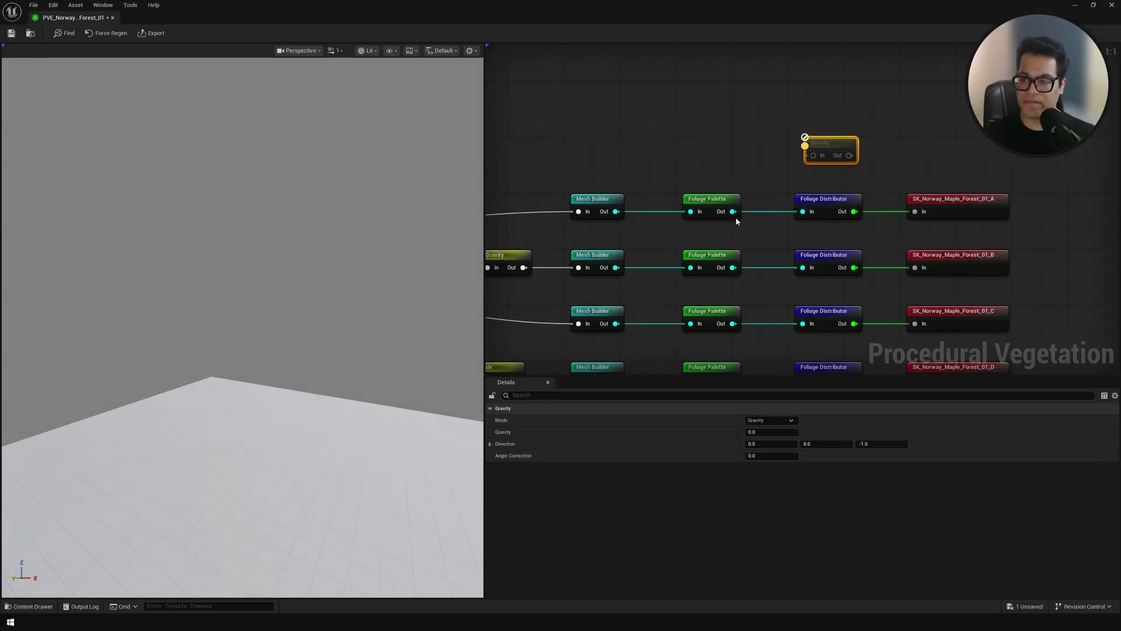
pyautogui.moveTo(640, 211); pyautogui.dragTo(803, 158, button='right')
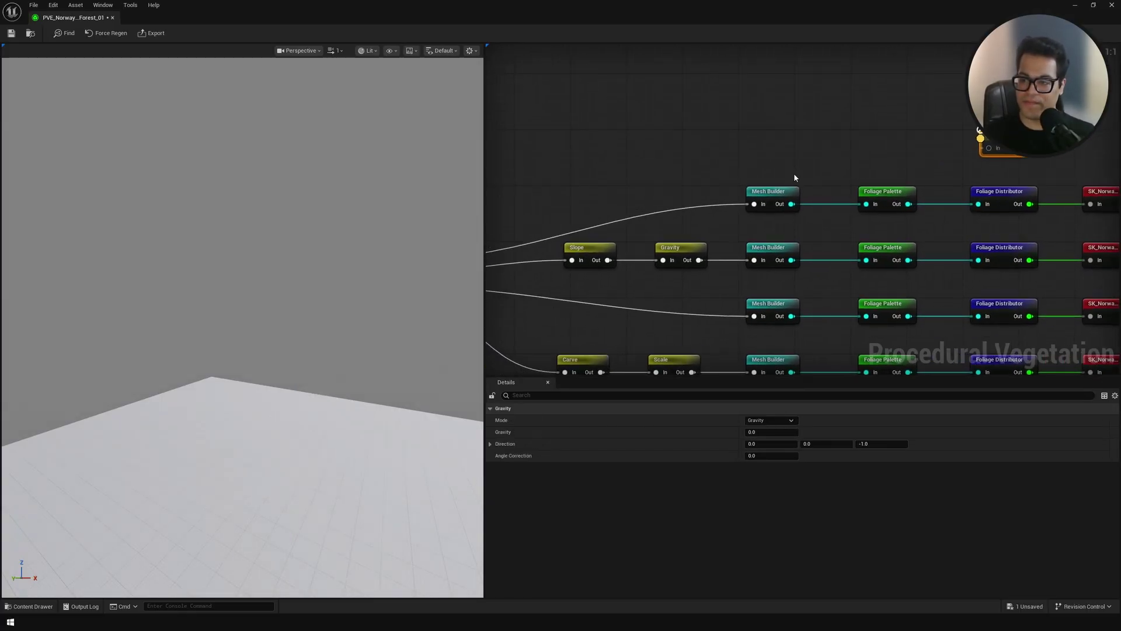
pyautogui.moveTo(692, 168); pyautogui.dragTo(677, 182)
pyautogui.moveTo(618, 181); pyautogui.dragTo(801, 141, button='right')
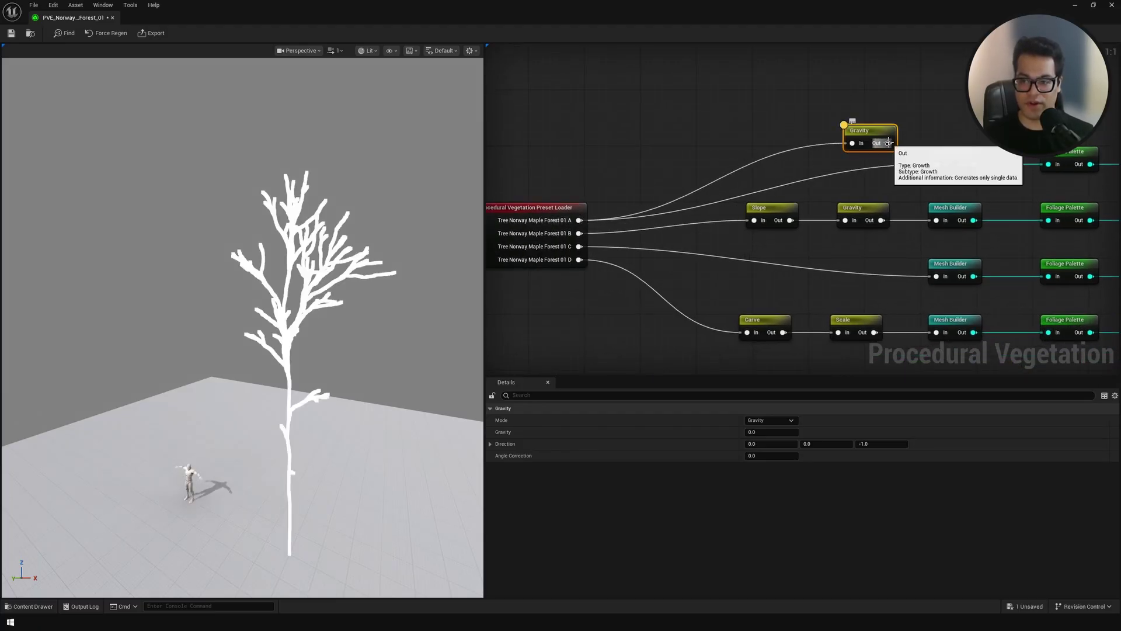
pyautogui.moveTo(825, 300); pyautogui.dragTo(735, 220, button='right')
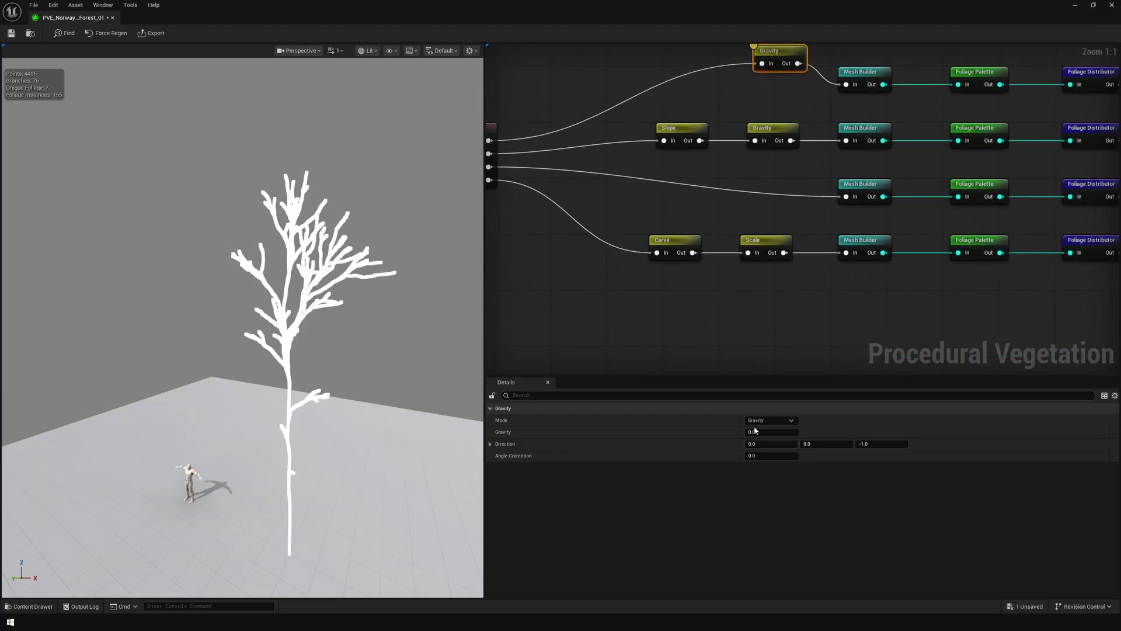
# Increase the new Gravity node's strength so the branches droop, and preview the SK_Norway_Maple_Forest_01_A output
pyautogui.moveTo(755, 432); pyautogui.dragTo(774, 432)
pyautogui.moveTo(243, 327)
pyautogui.keyDown('alt'); pyautogui.mouseDown()
pyautogui.moveTo(151, 327)
pyautogui.moveTo(231, 318)
pyautogui.mouseUp(); pyautogui.keyUp('alt')
pyautogui.moveTo(1087, 199); pyautogui.dragTo(711, 283, button='right')
pyautogui.click(853, 164)
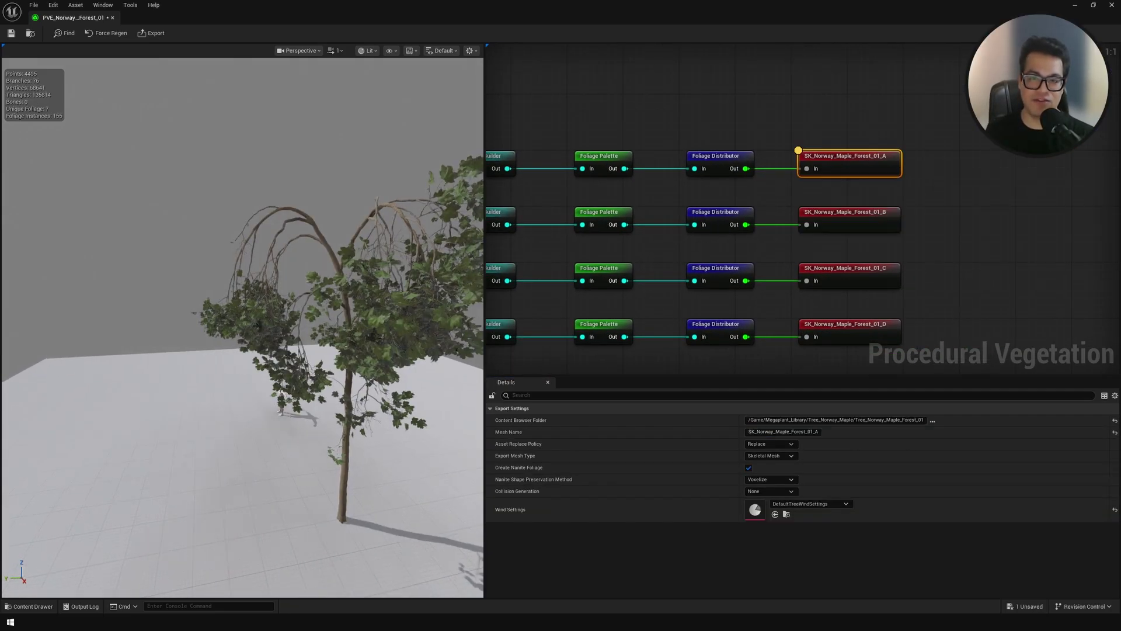
pyautogui.moveTo(243, 327)
pyautogui.mouseDown(button='right')
pyautogui.moveTo(252, 345)
pyautogui.moveTo(272, 330)
pyautogui.moveTo(222, 327)
pyautogui.mouseUp(button='right')
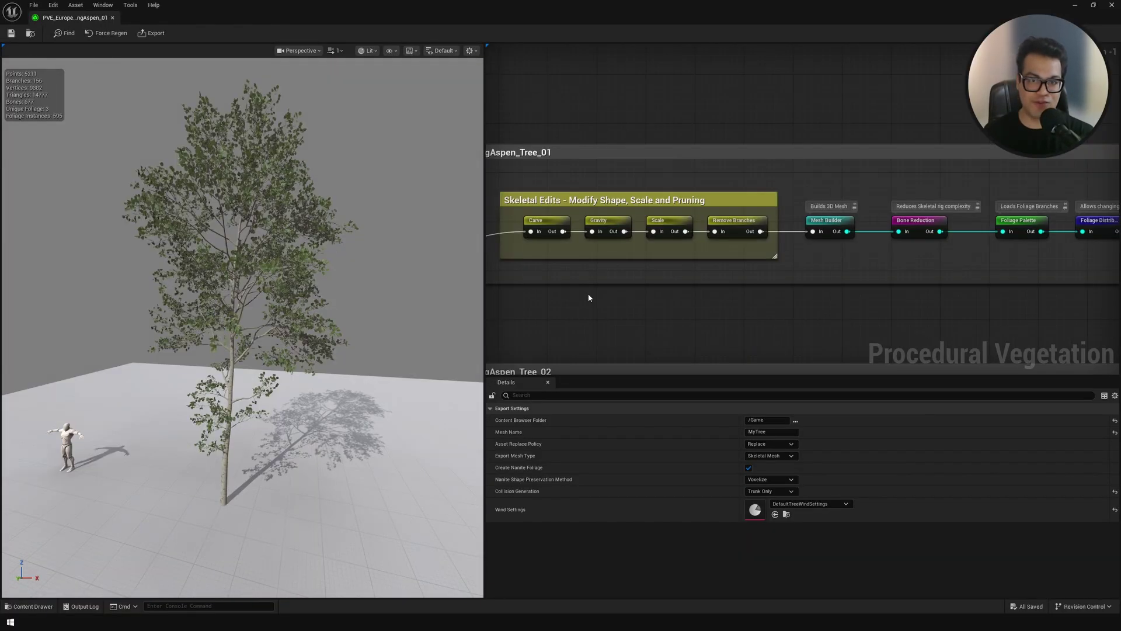
# Review the European Quaking Aspen 01 graph by previewing its nodes in order from Carve and Gravity through Bone Reduction and foliage to the output
pyautogui.click(555, 225)
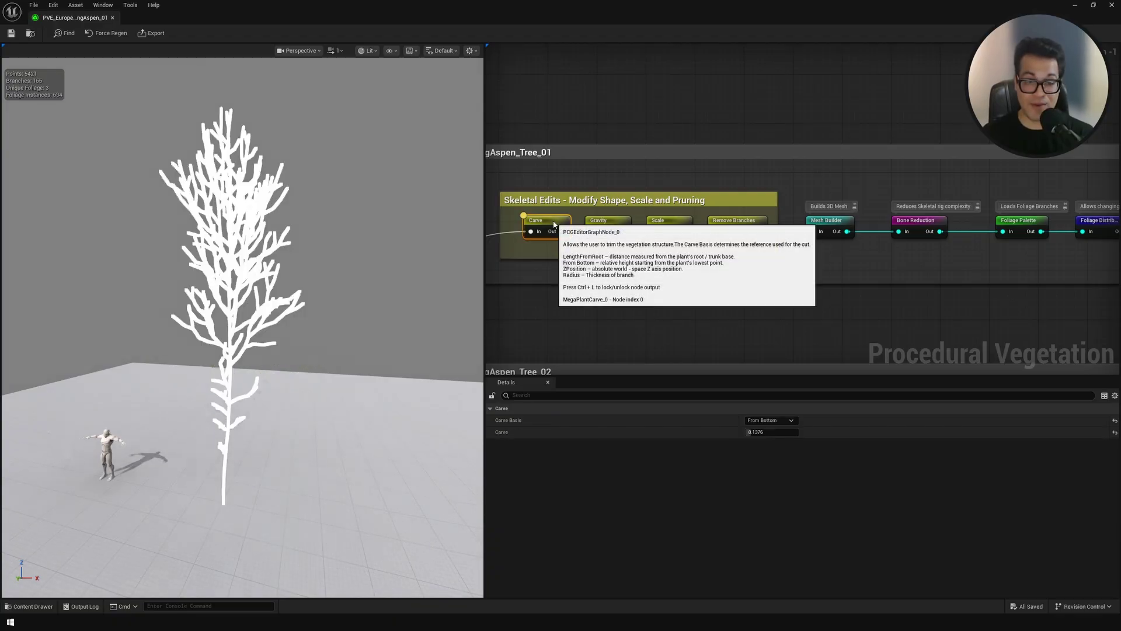
pyautogui.click(619, 226)
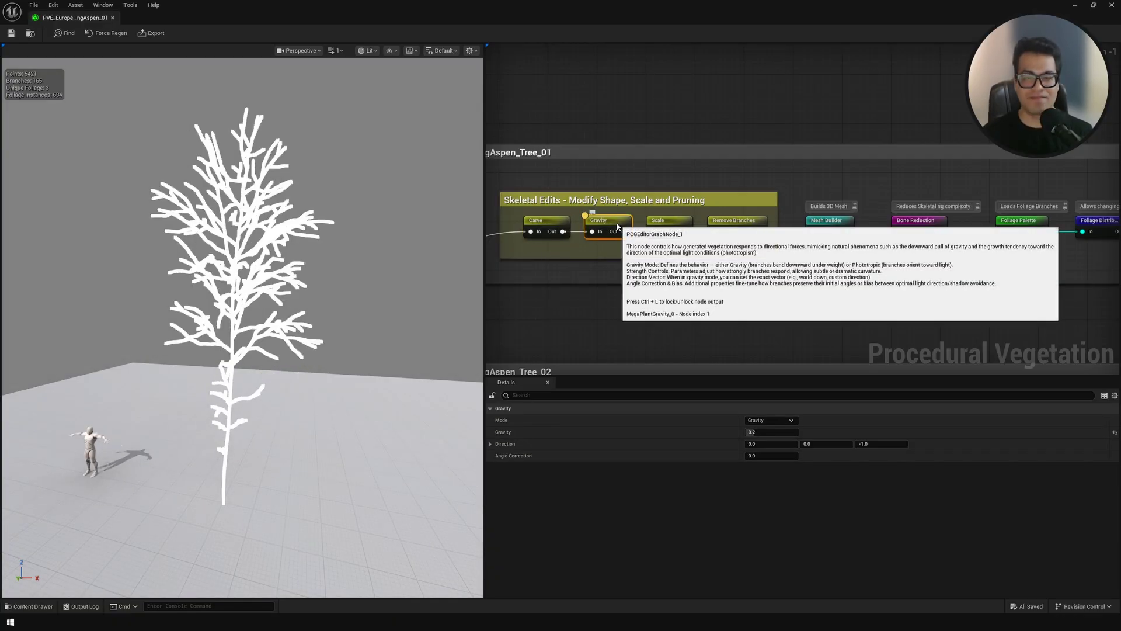
pyautogui.click(733, 224)
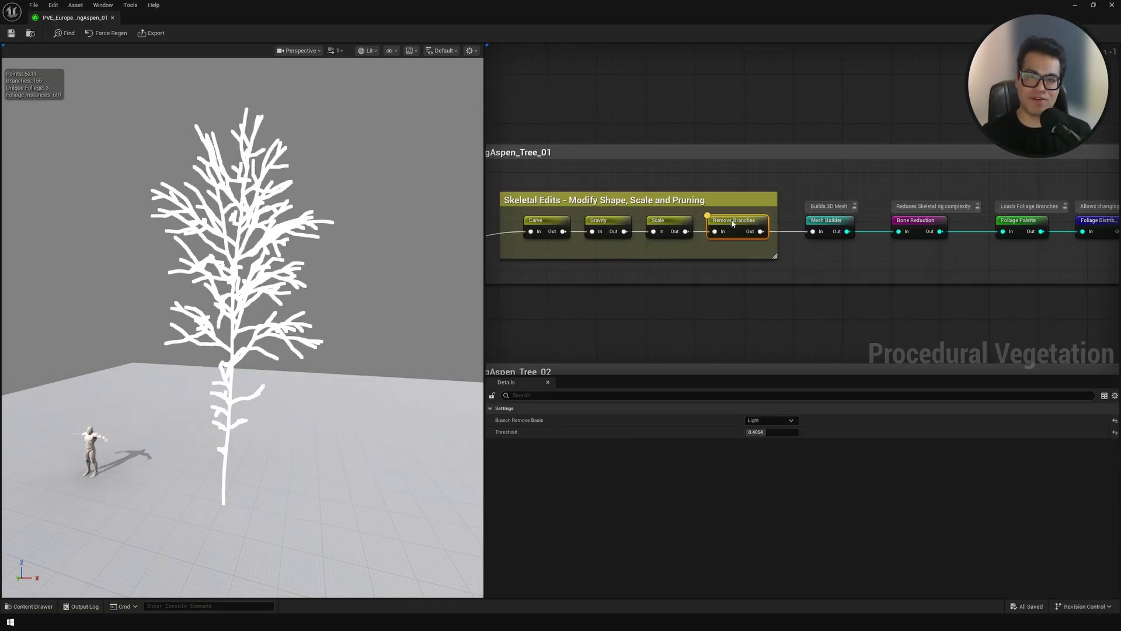
pyautogui.click(836, 225)
pyautogui.click(915, 220)
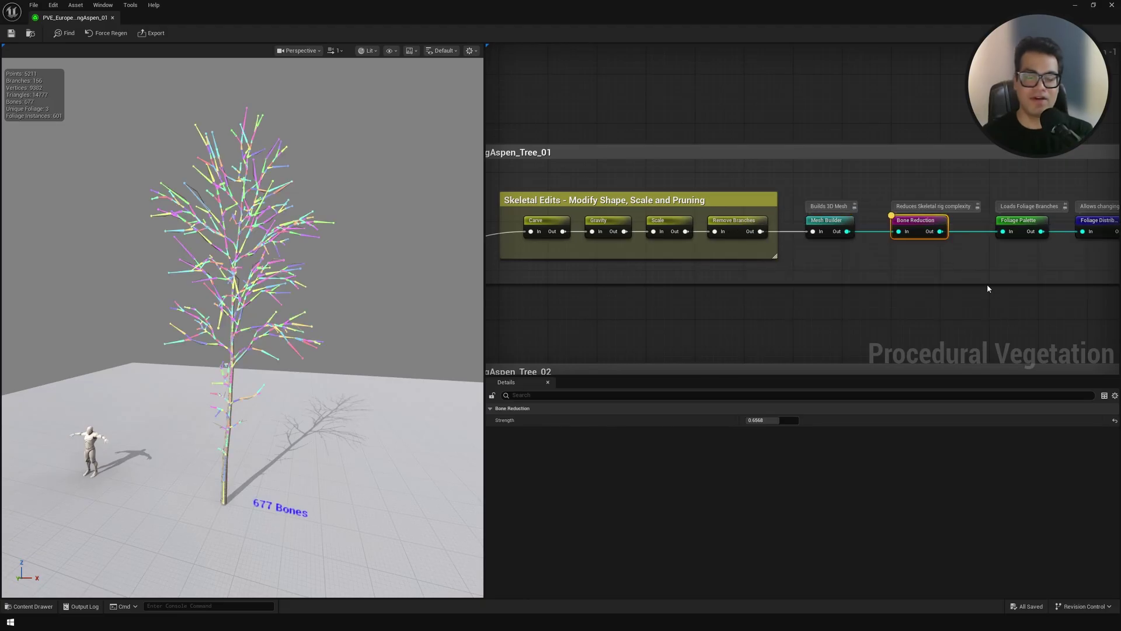
pyautogui.moveTo(987, 283); pyautogui.dragTo(811, 292, button='right')
pyautogui.click(825, 230)
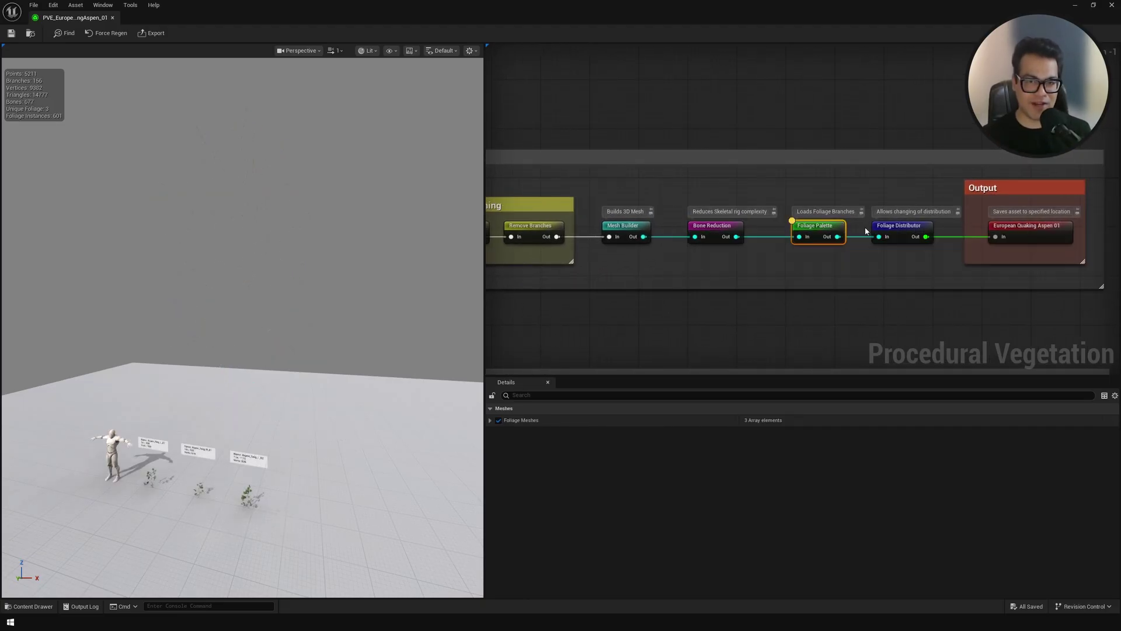
pyautogui.click(899, 228)
pyautogui.click(1028, 237)
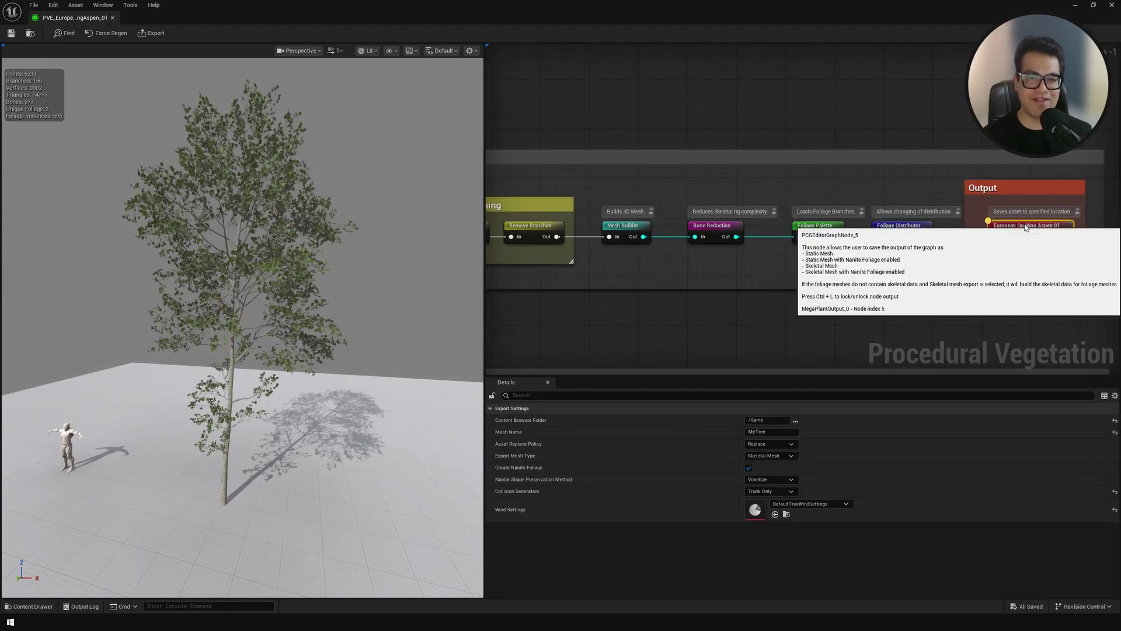